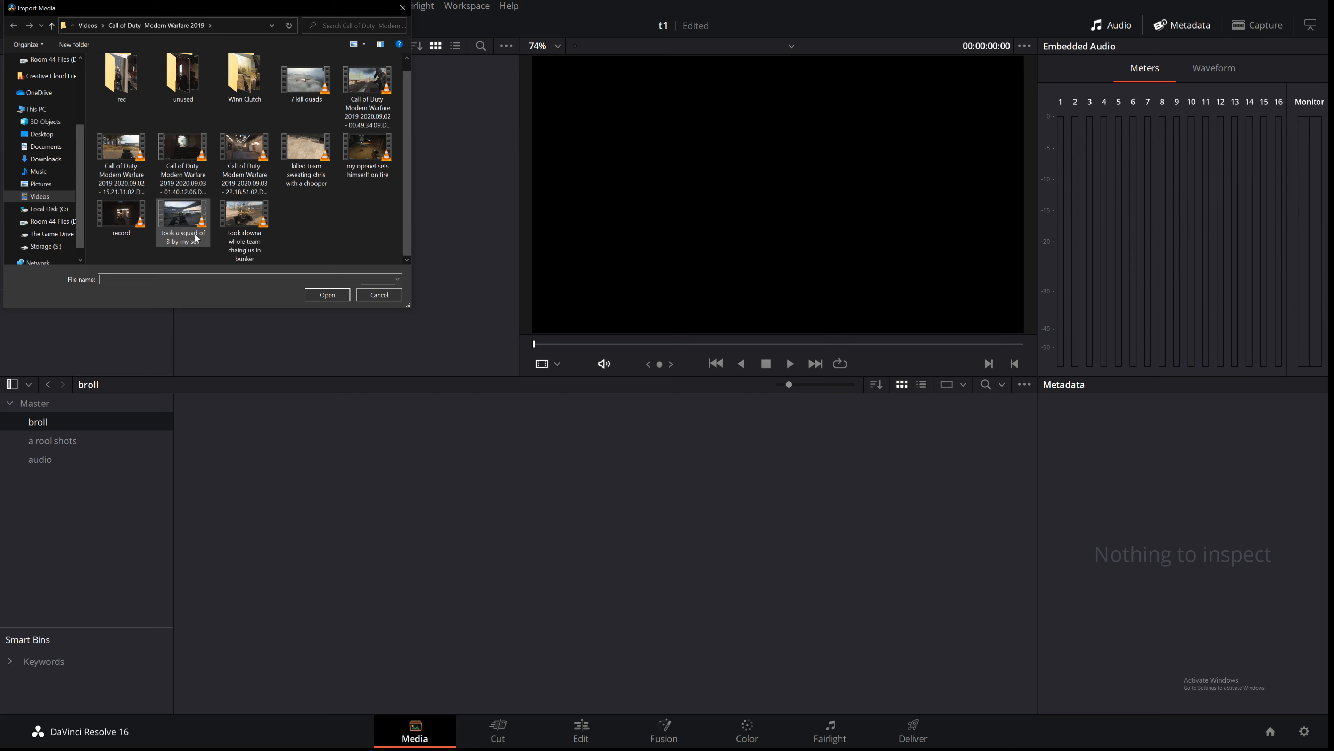
Step: Import the took a squad of 3 by my self.mp4 clip and change the project frame rate to match it
{"action": "double_click", "coordinate": [181, 220]}
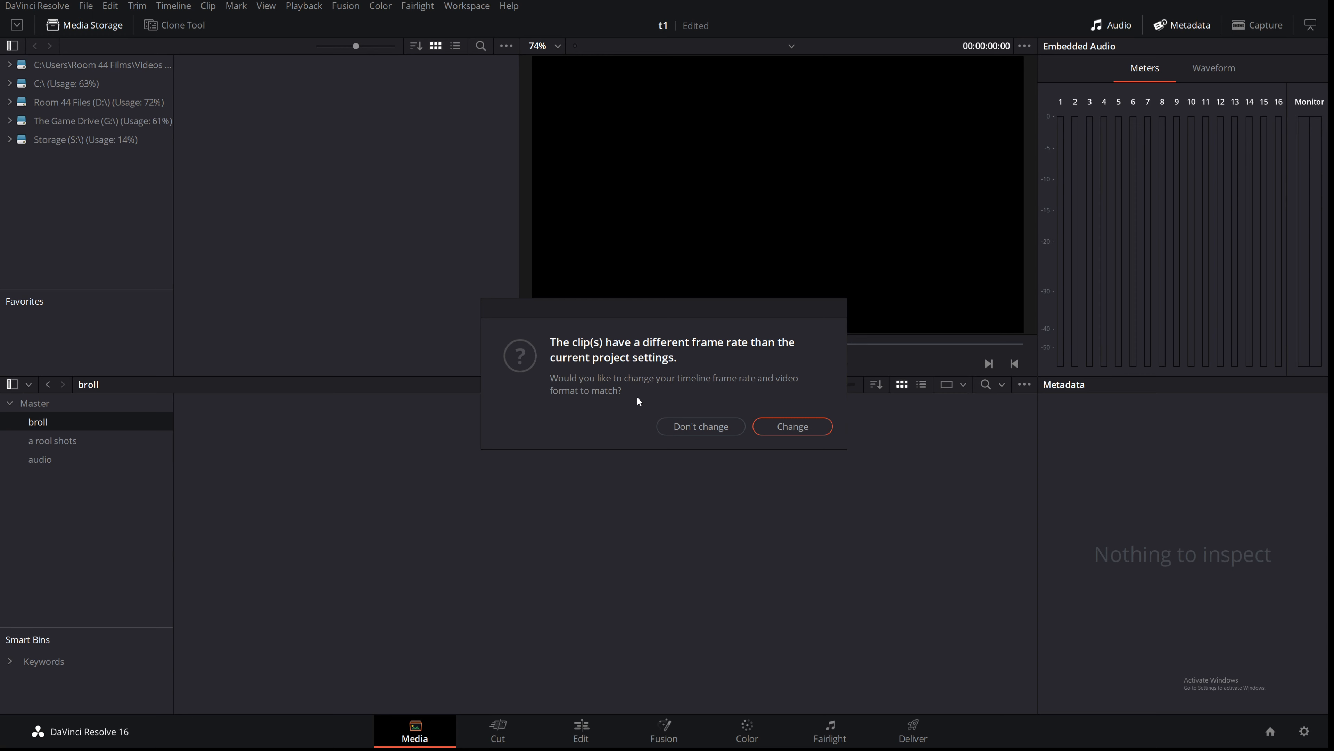
{"action": "key", "text": "Return"}
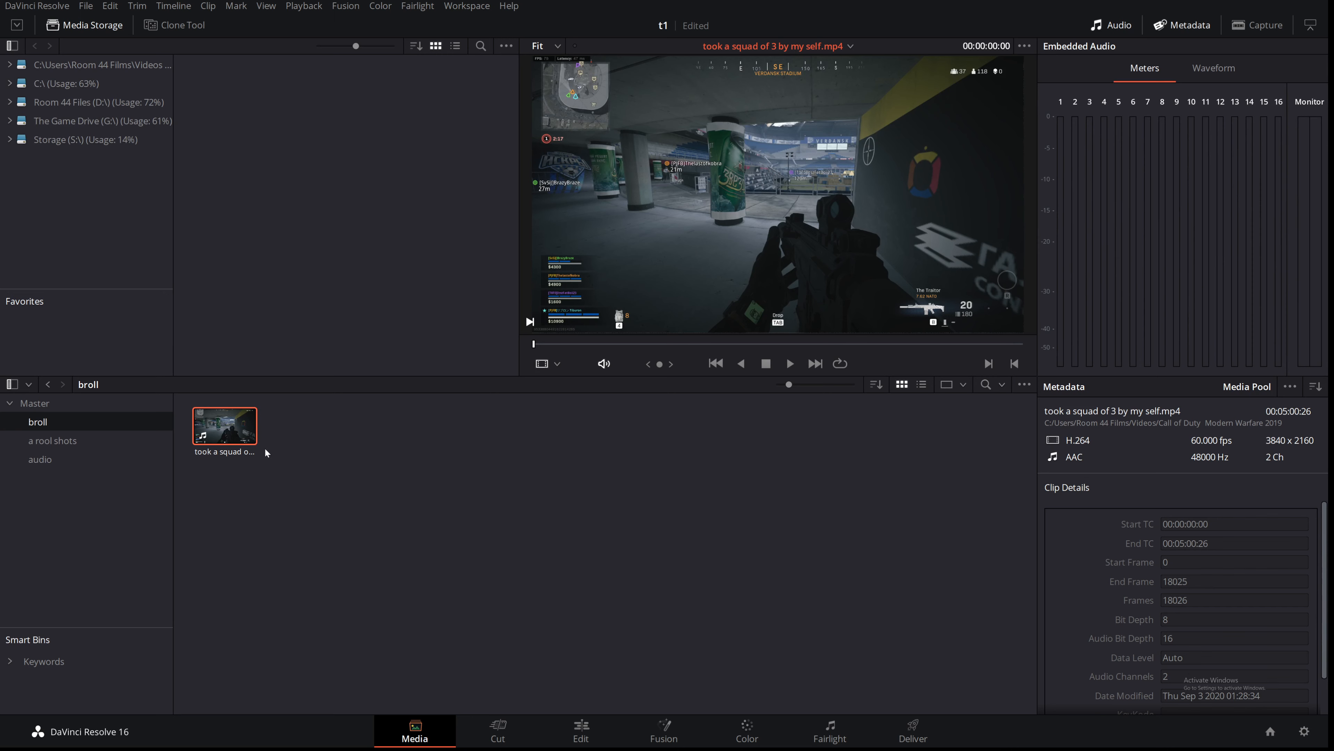
Step: Review the timeline format in the project settings and close them
{"action": "left_click", "coordinate": [86, 7]}
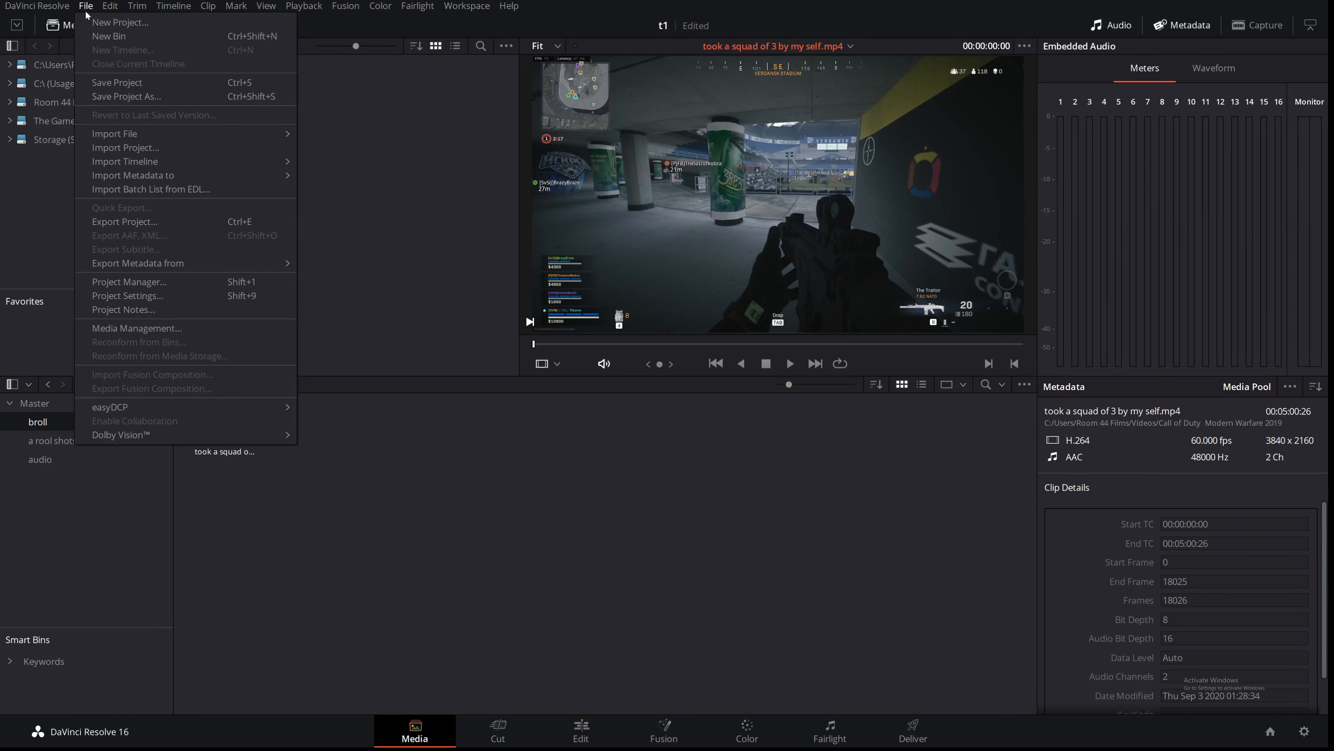
{"action": "left_click", "coordinate": [132, 296]}
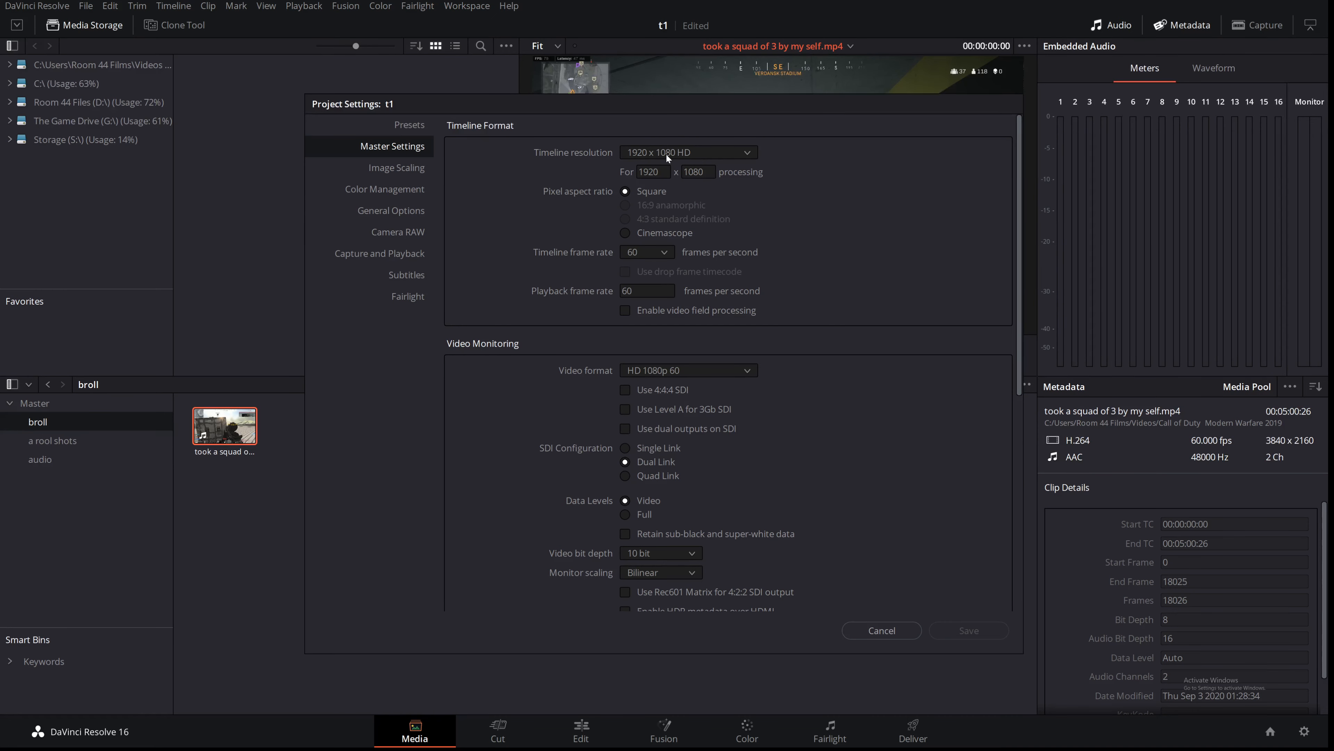
{"action": "left_click", "coordinate": [883, 631]}
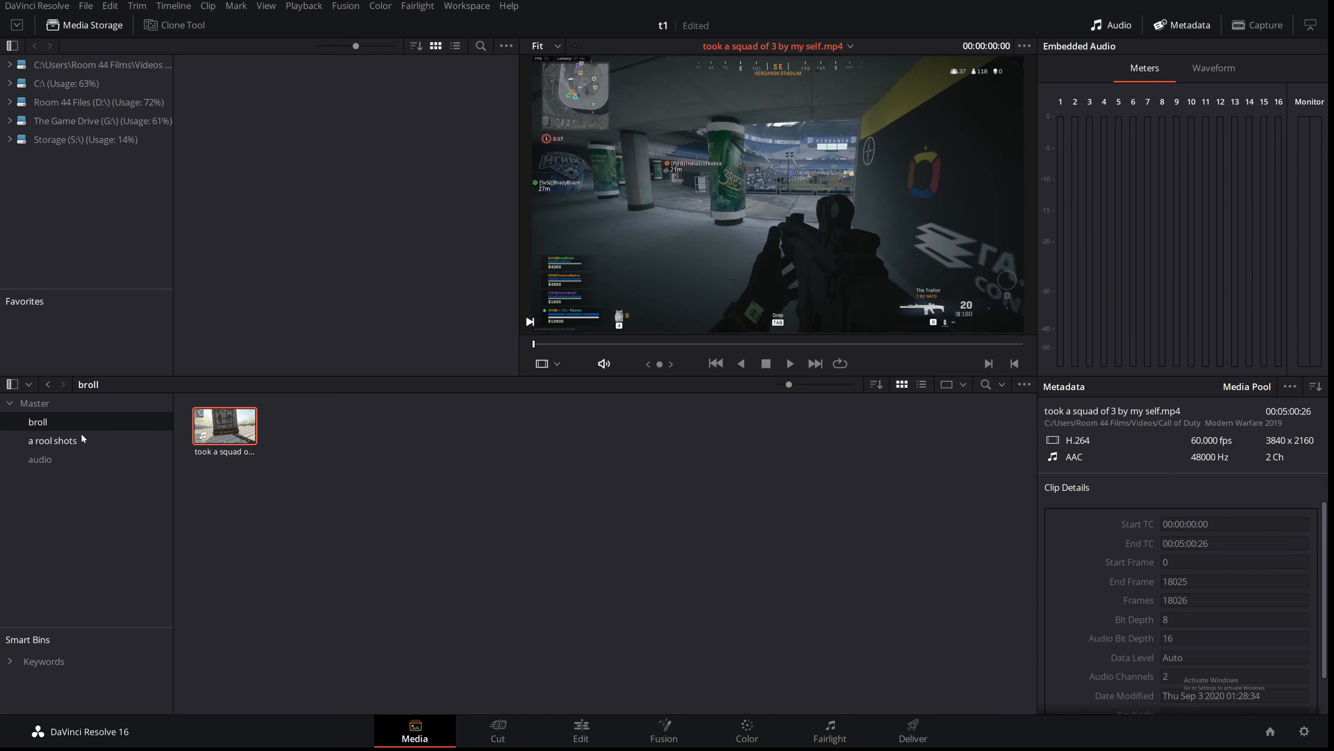
Step: Browse the broll, a rool shots and audio bins and return to the Master bin
{"action": "left_click", "coordinate": [67, 440]}
{"action": "left_click", "coordinate": [57, 457]}
{"action": "left_click", "coordinate": [53, 421]}
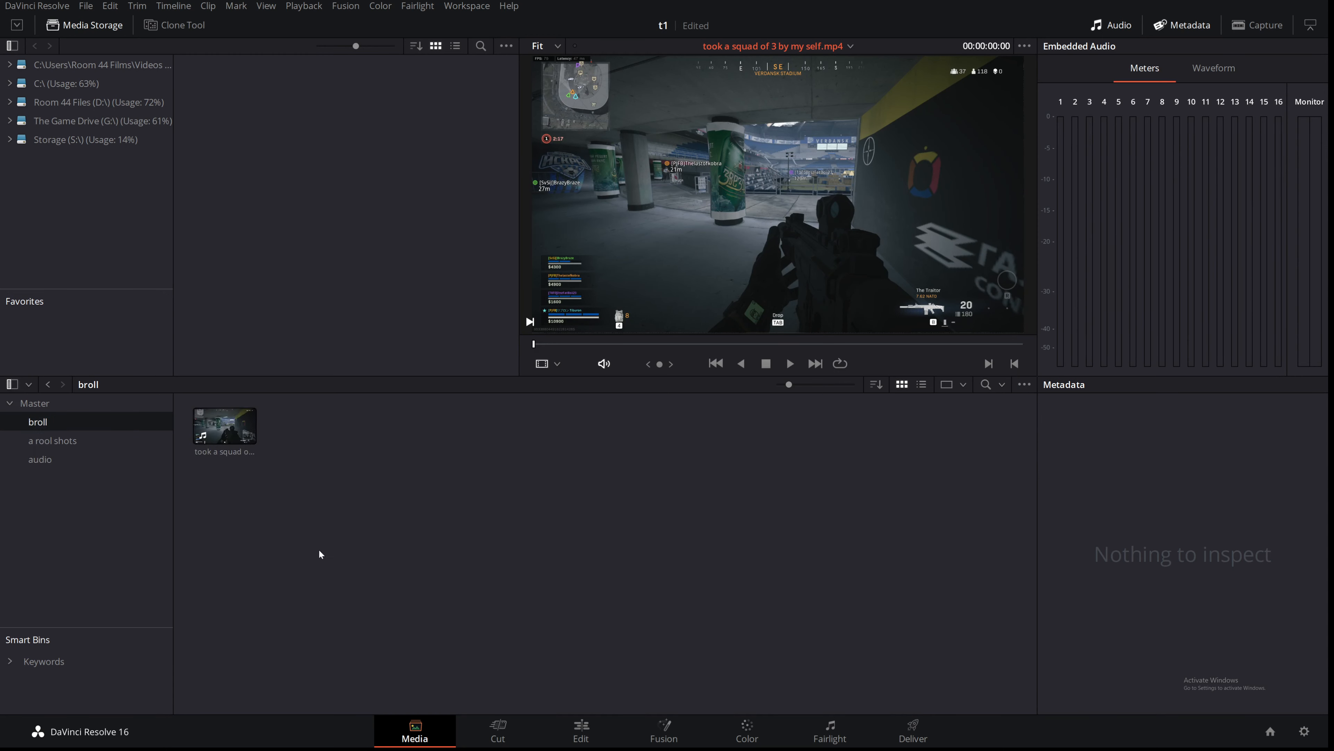
{"action": "left_click", "coordinate": [64, 441]}
{"action": "left_click", "coordinate": [62, 461]}
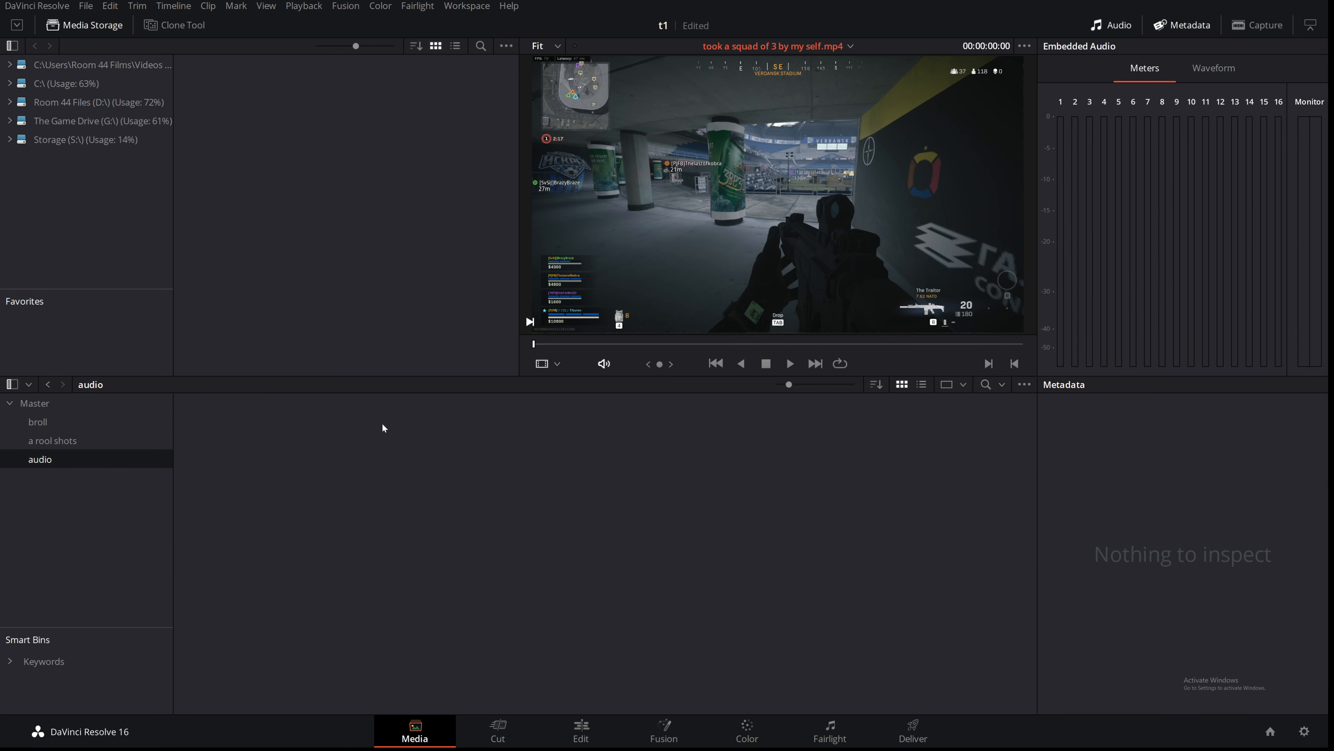
{"action": "left_click", "coordinate": [51, 421]}
{"action": "left_click", "coordinate": [41, 403]}
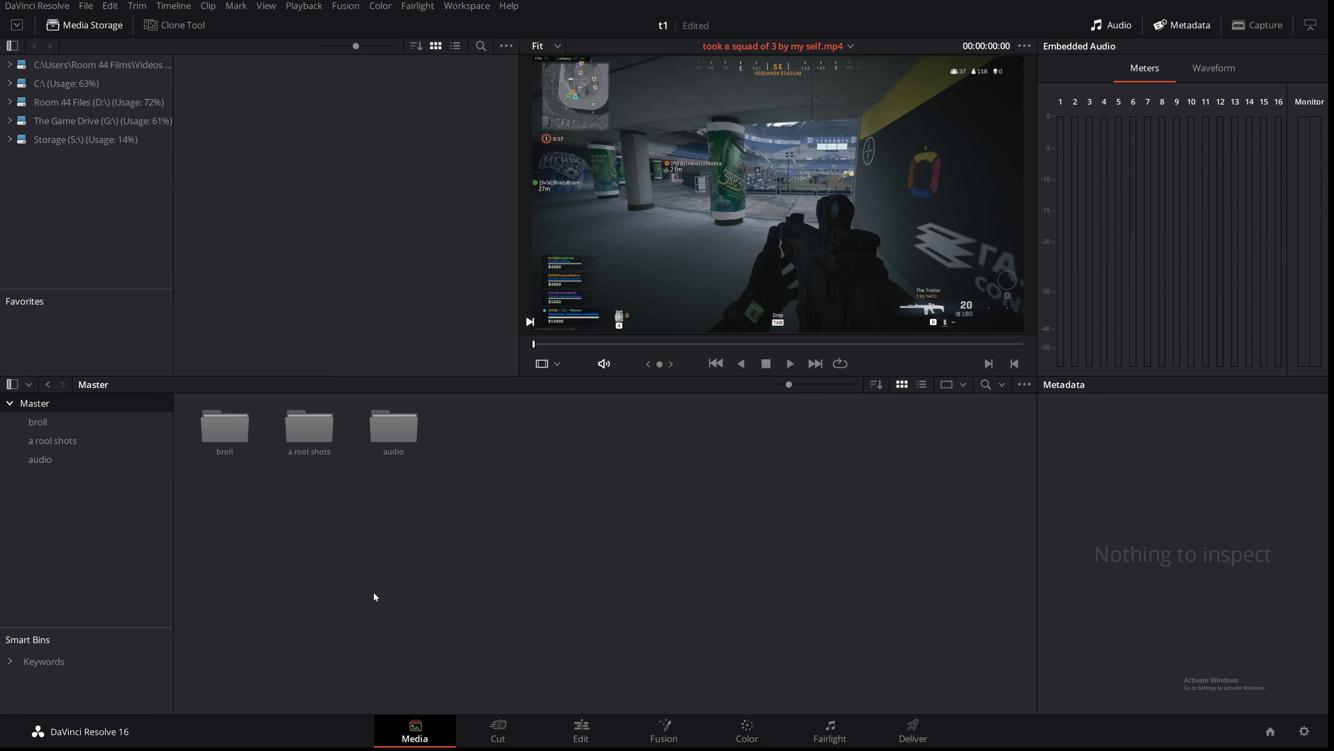
Step: Switch to the Edit page and import the 7 kill quads clip into the a rool shots bin
{"action": "left_click", "coordinate": [582, 730]}
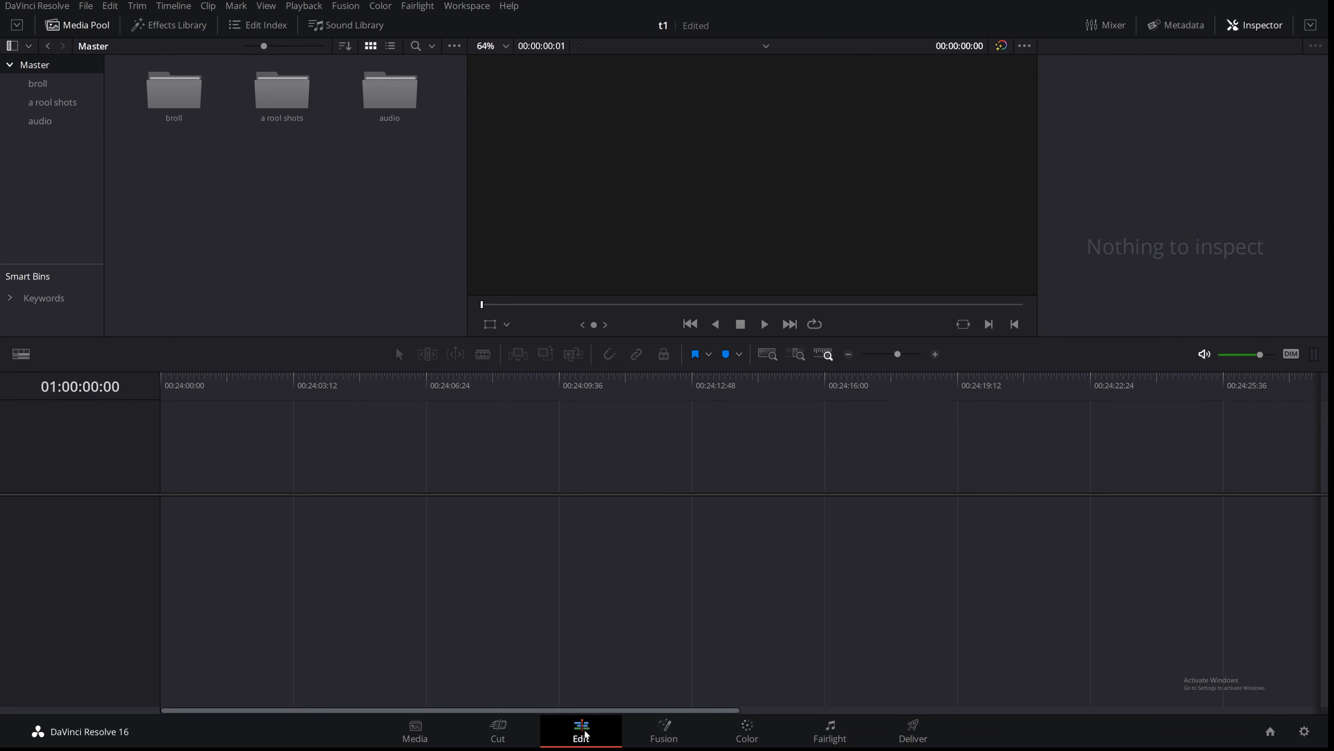
{"action": "left_click", "coordinate": [79, 26]}
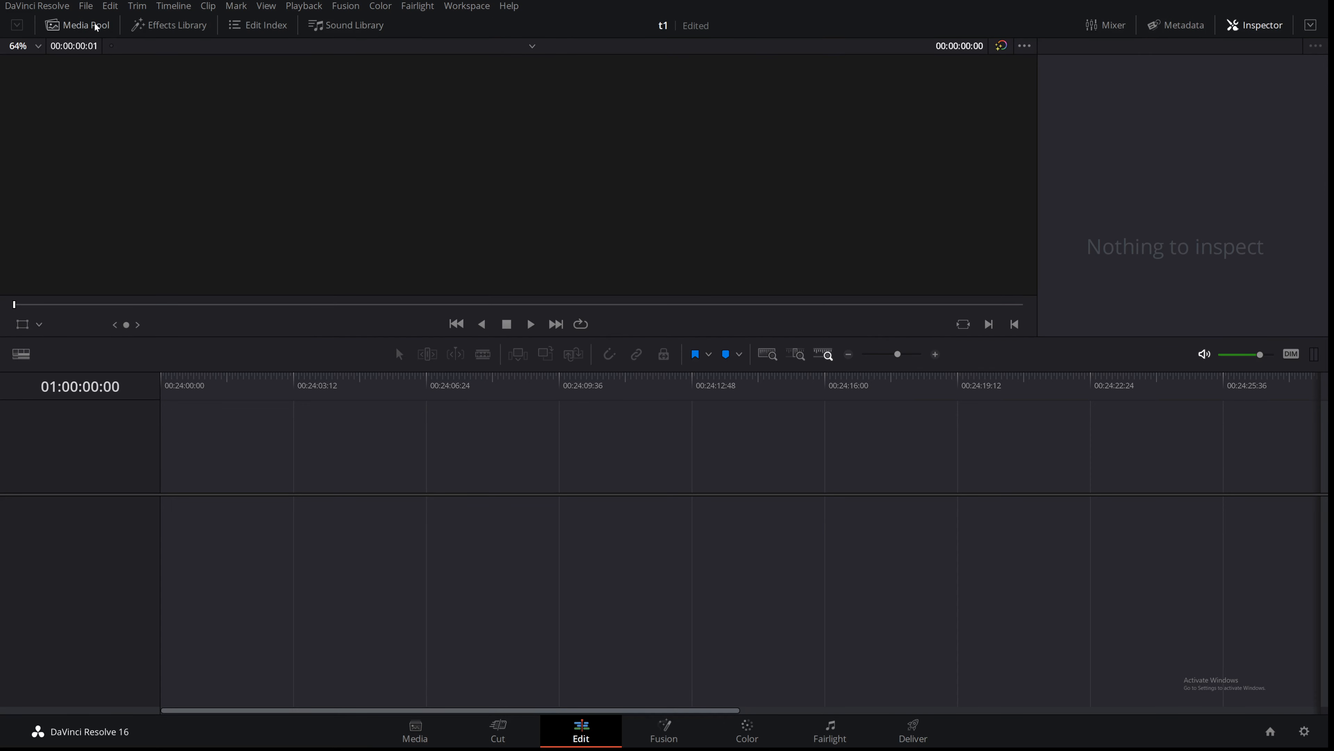
{"action": "left_click", "coordinate": [64, 32]}
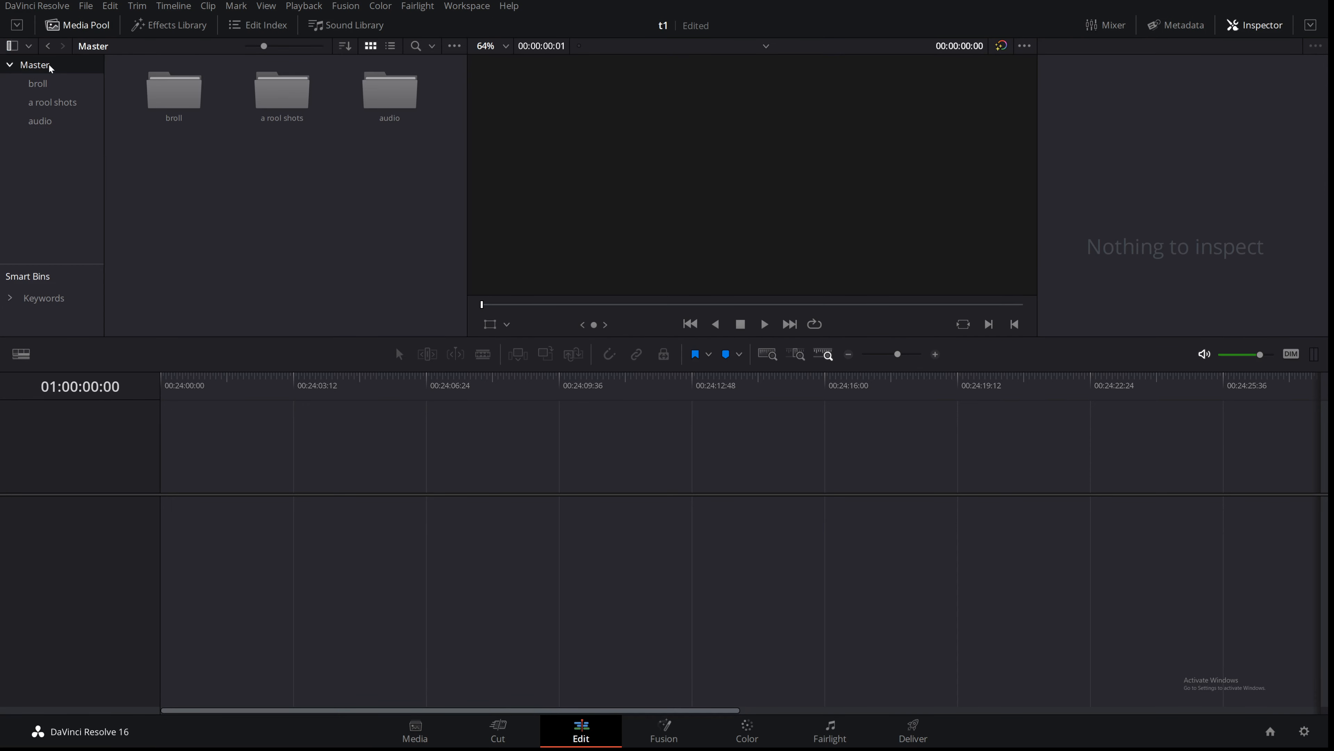
{"action": "left_click", "coordinate": [38, 83]}
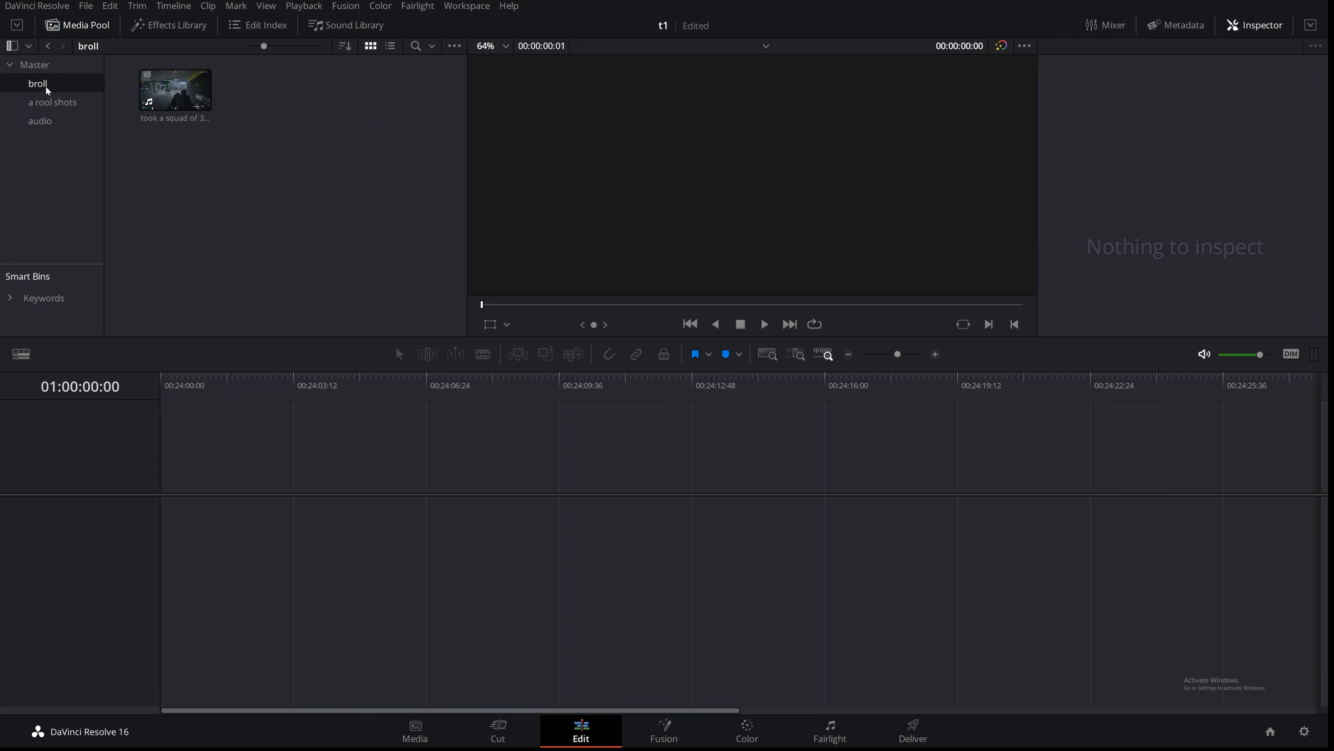
{"action": "left_click", "coordinate": [51, 107]}
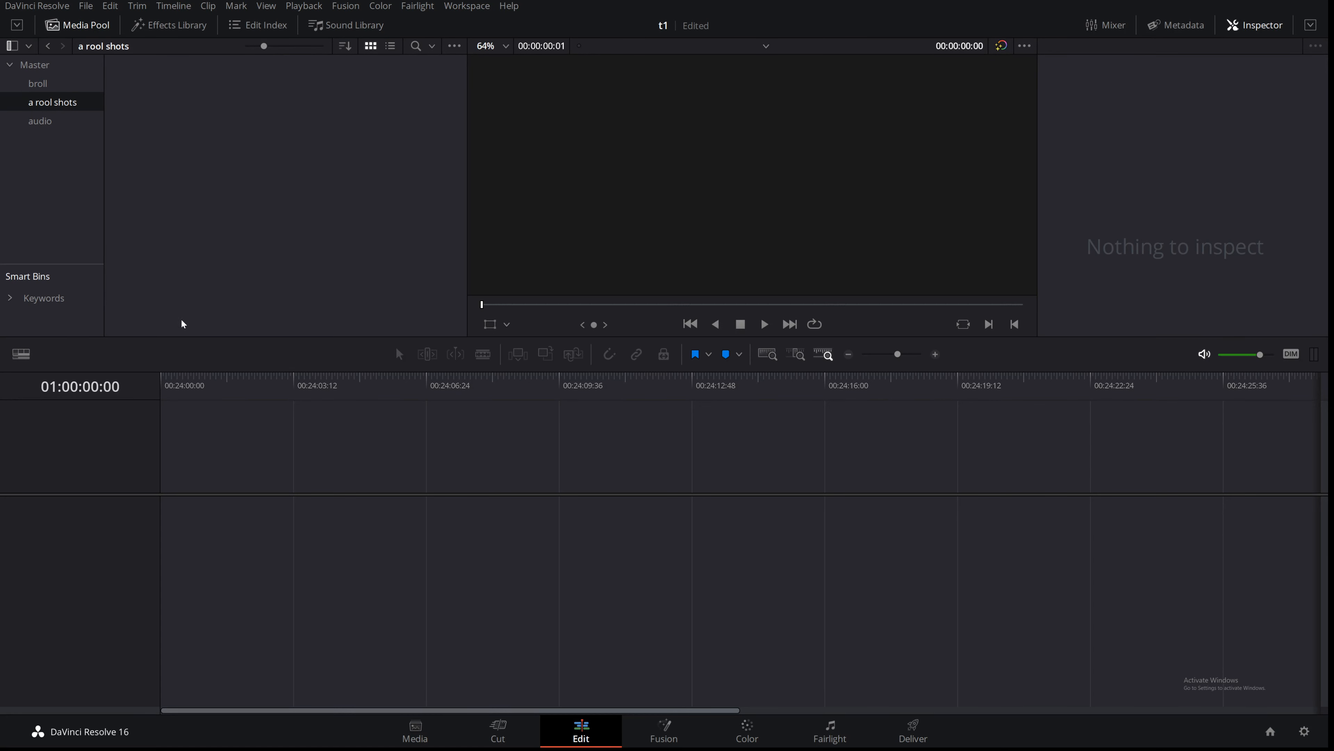
{"action": "right_click", "coordinate": [216, 157]}
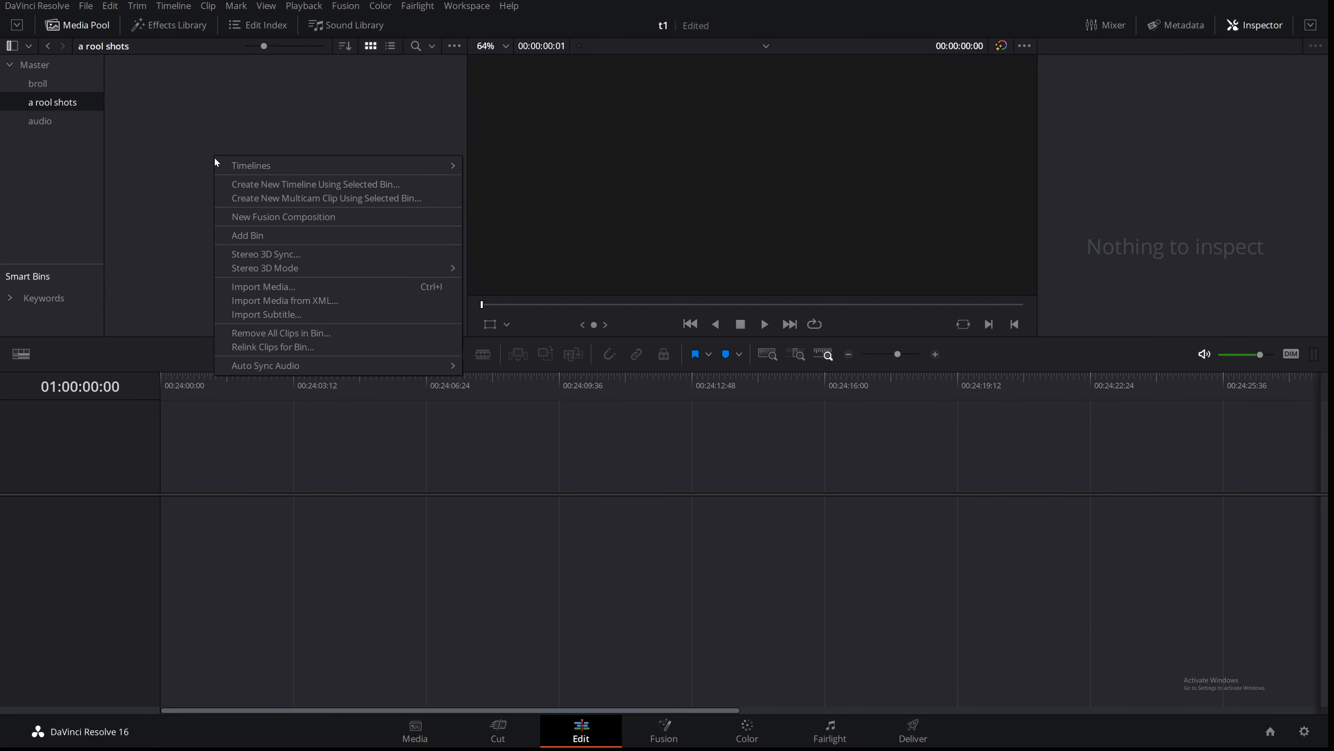
{"action": "left_click", "coordinate": [260, 285]}
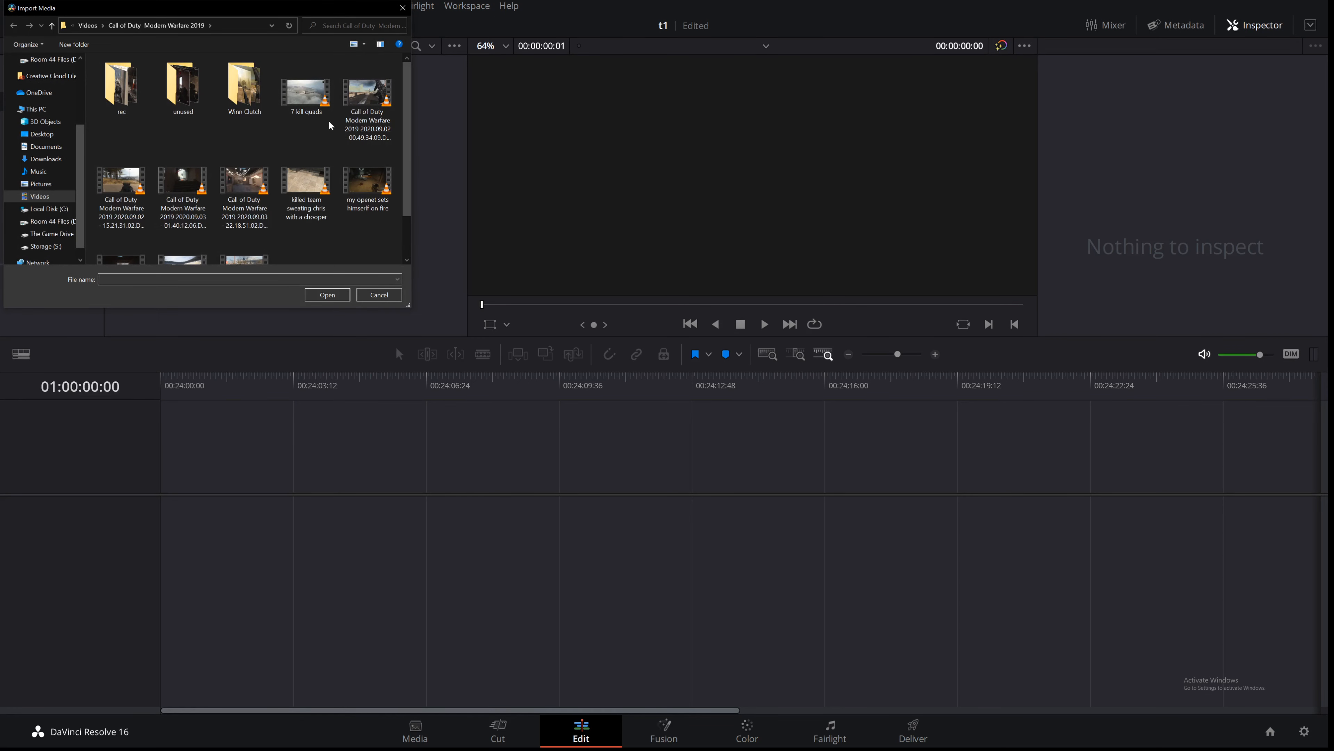
{"action": "double_click", "coordinate": [306, 92]}
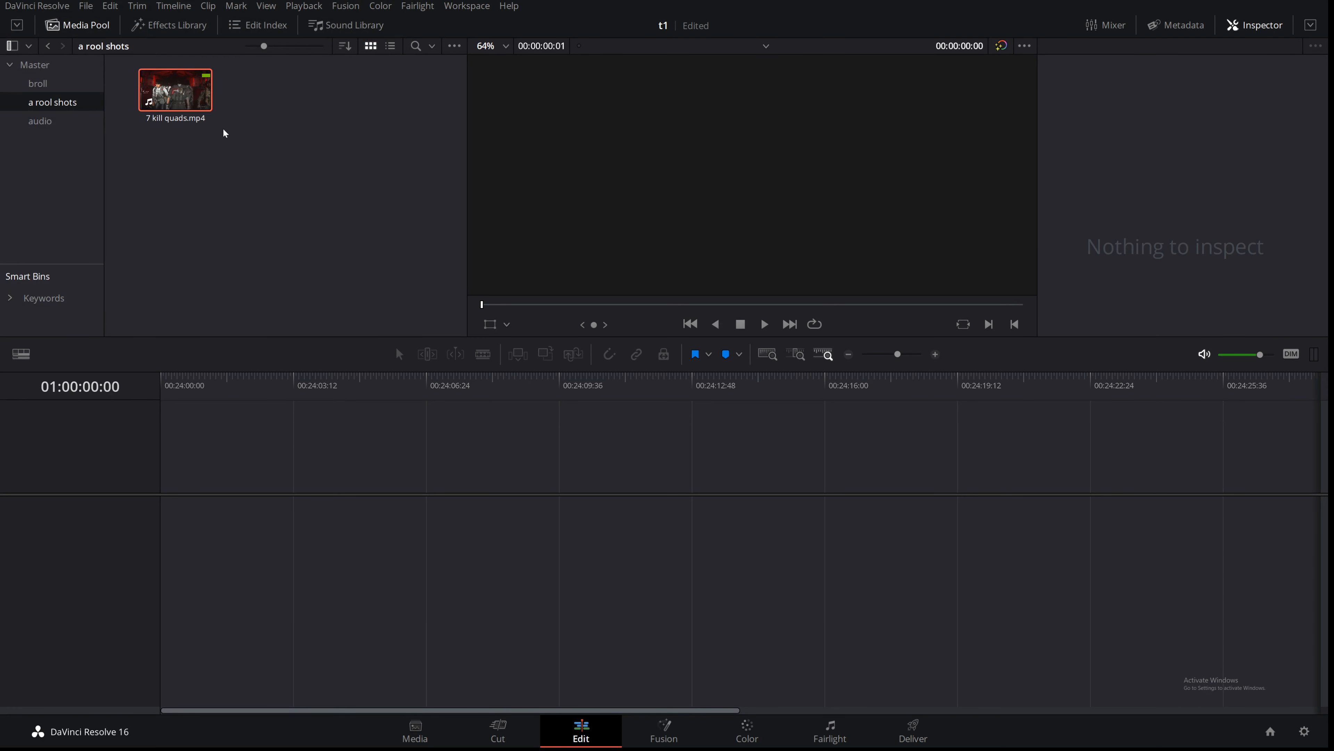
Step: Drag the broll clip into the empty timeline to create a new timeline and zoom it to fit
{"action": "left_click", "coordinate": [59, 84]}
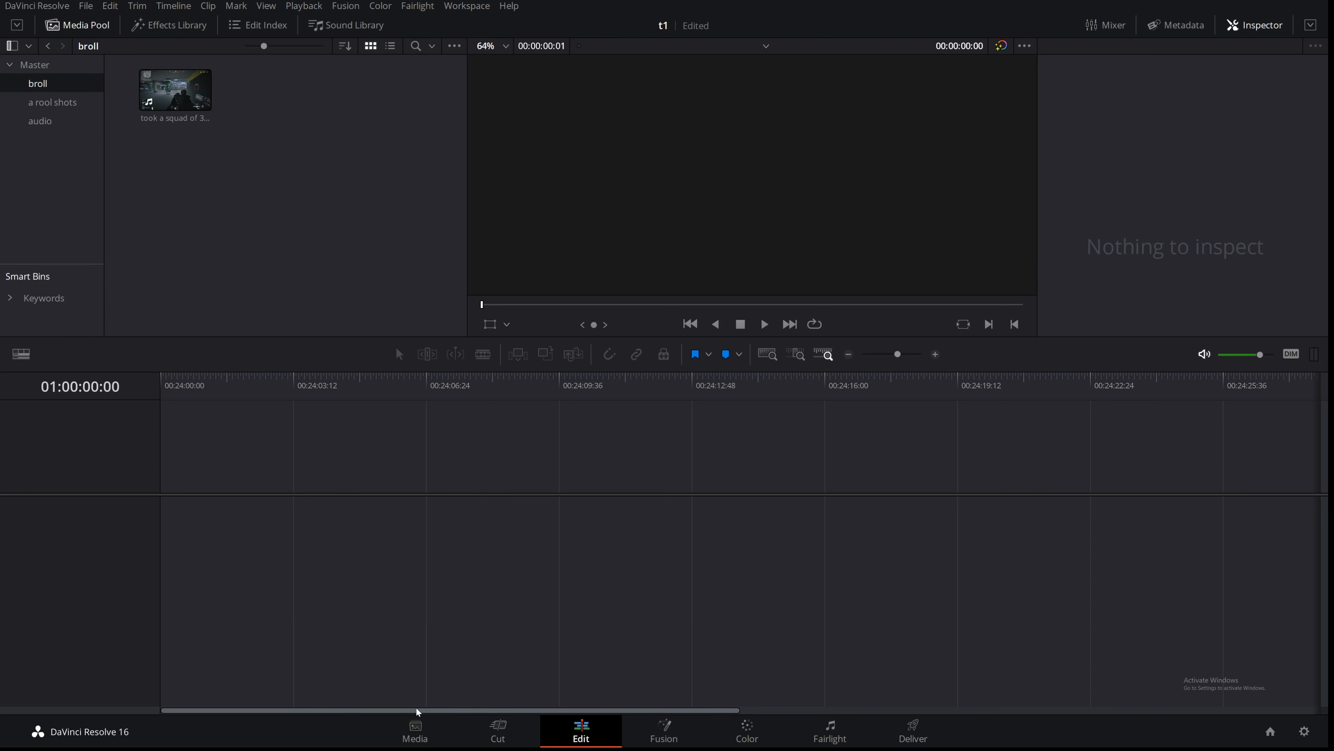
{"action": "left_click", "coordinate": [79, 27]}
{"action": "left_click", "coordinate": [80, 30]}
{"action": "left_click", "coordinate": [180, 96]}
{"action": "left_click_drag", "start_coordinate": [180, 97], "coordinate": [157, 512]}
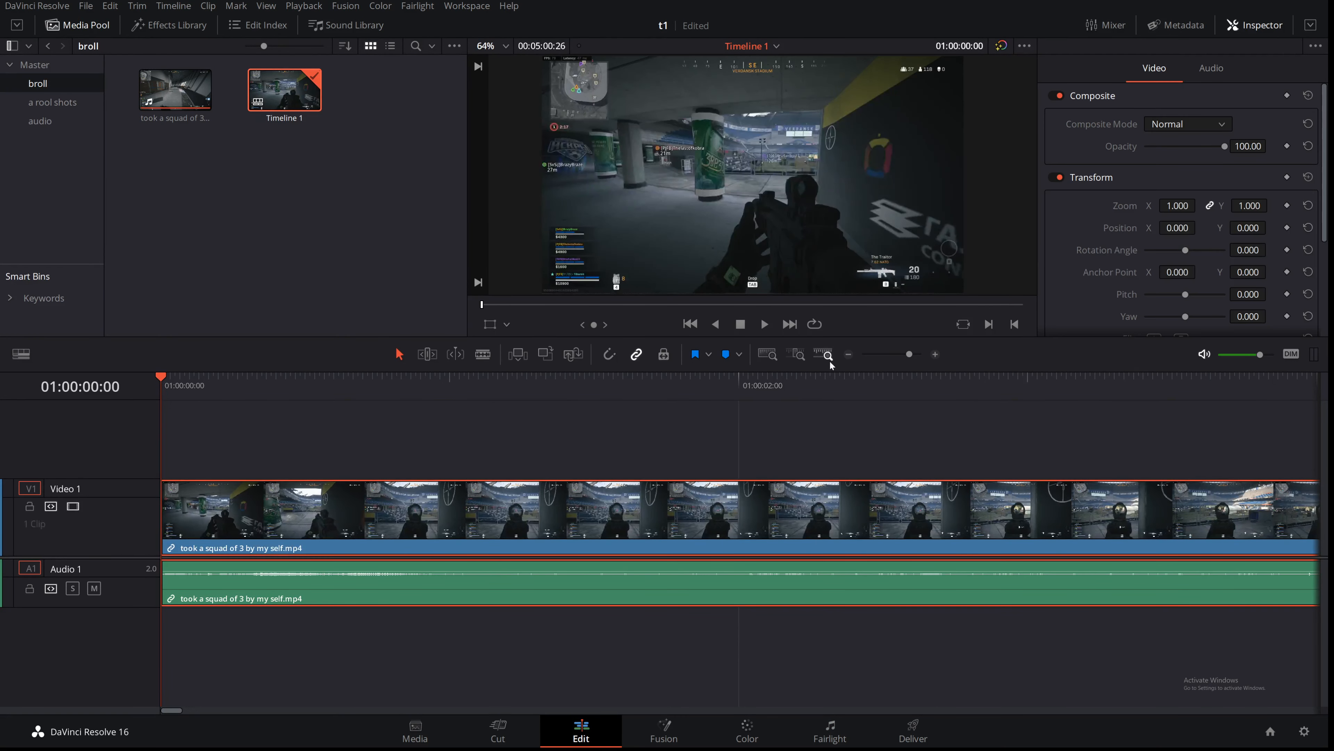
{"action": "left_click_drag", "start_coordinate": [908, 355], "coordinate": [881, 355]}
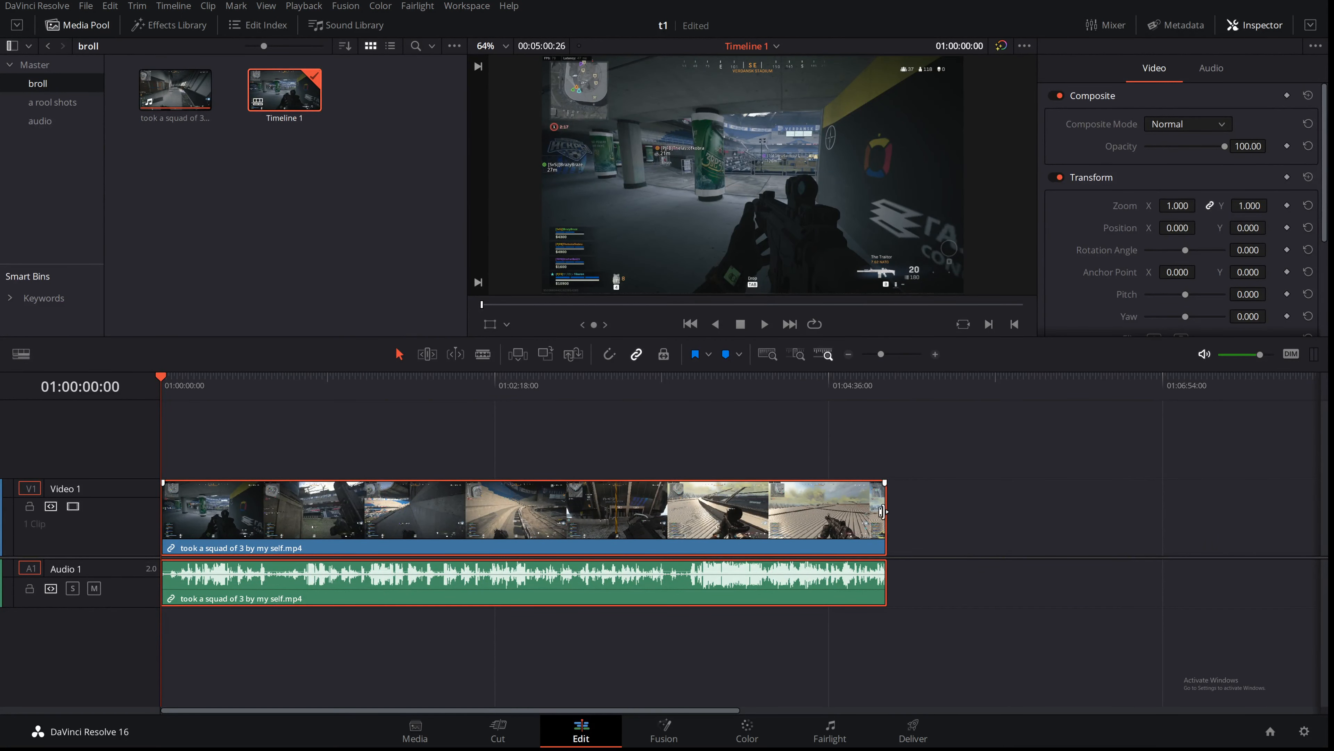
Step: Cut the timeline clip into six pieces with the Blade tool, then select and delete all pieces
{"action": "mouse_move", "coordinate": [882, 506]}
{"action": "left_mouse_down"}
{"action": "mouse_move", "coordinate": [425, 508]}
{"action": "mouse_move", "coordinate": [907, 506]}
{"action": "left_mouse_up"}
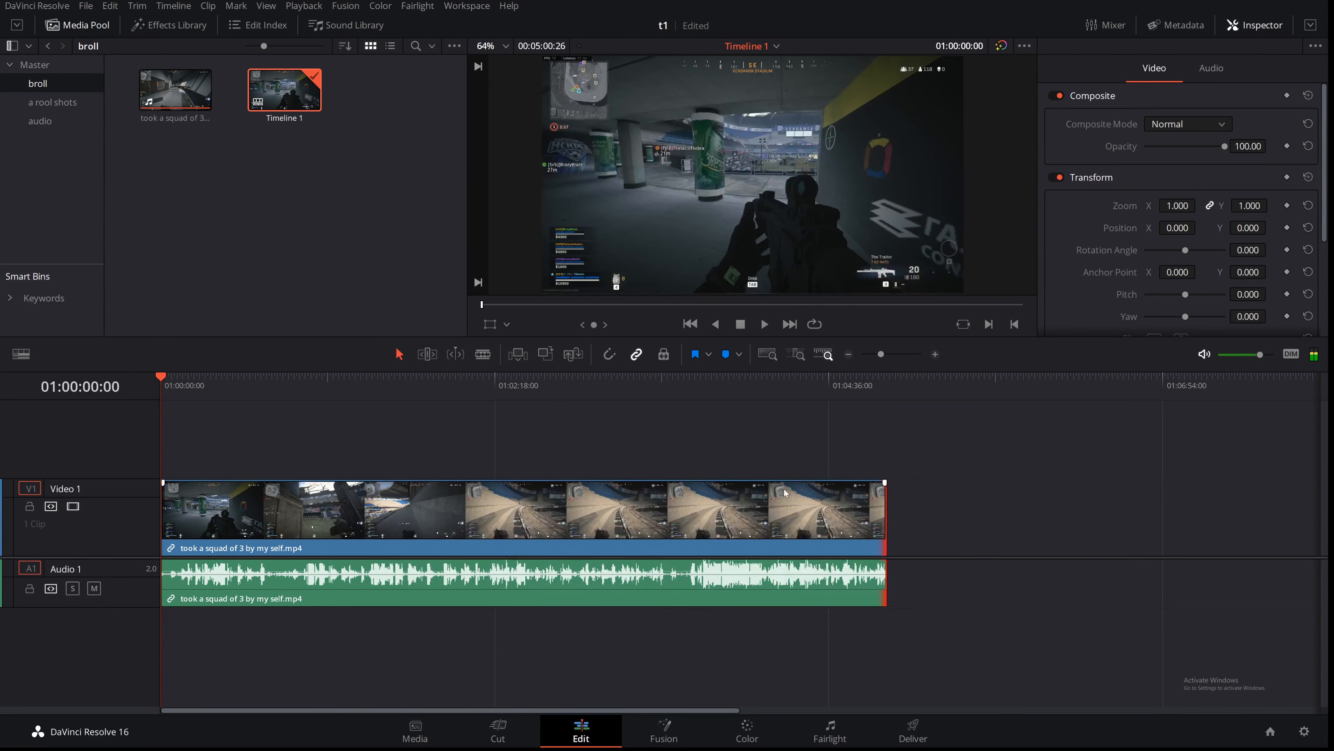
{"action": "left_click", "coordinate": [478, 357]}
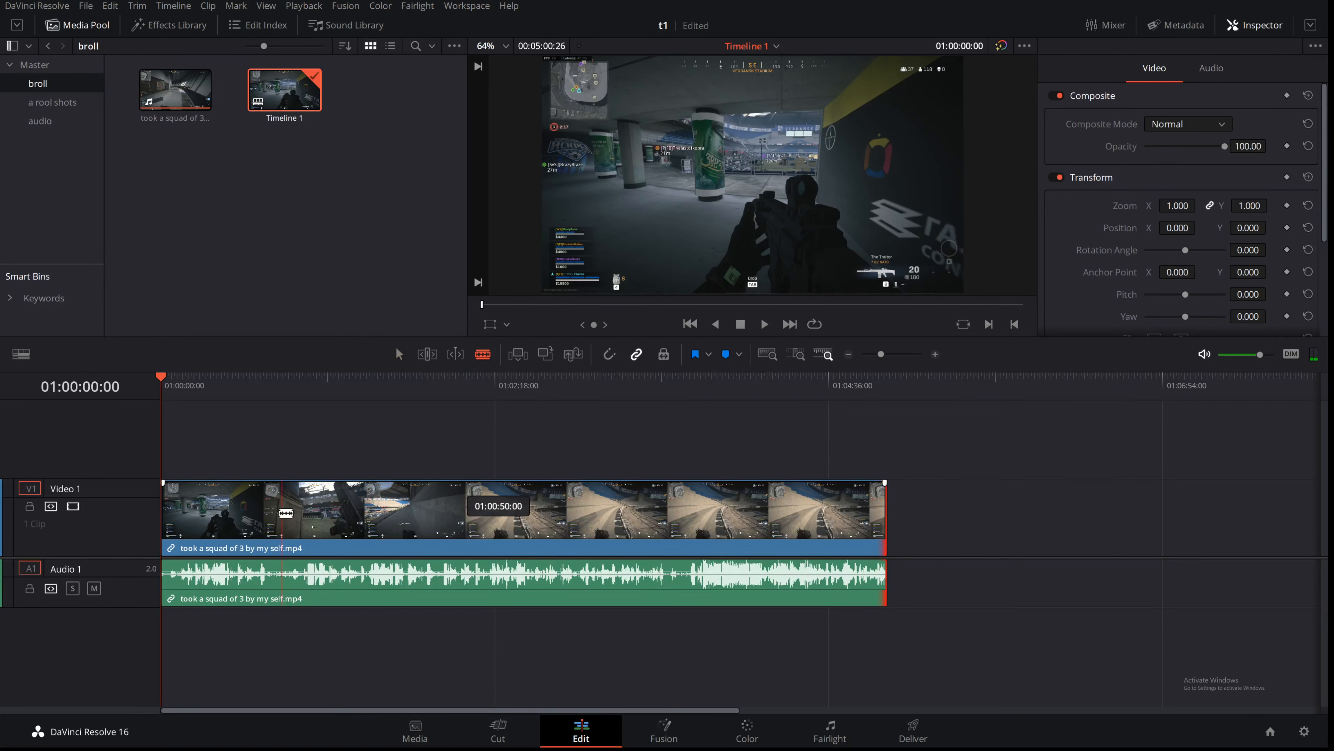
{"action": "left_click", "coordinate": [258, 510]}
{"action": "left_click", "coordinate": [363, 509]}
{"action": "left_click", "coordinate": [523, 510]}
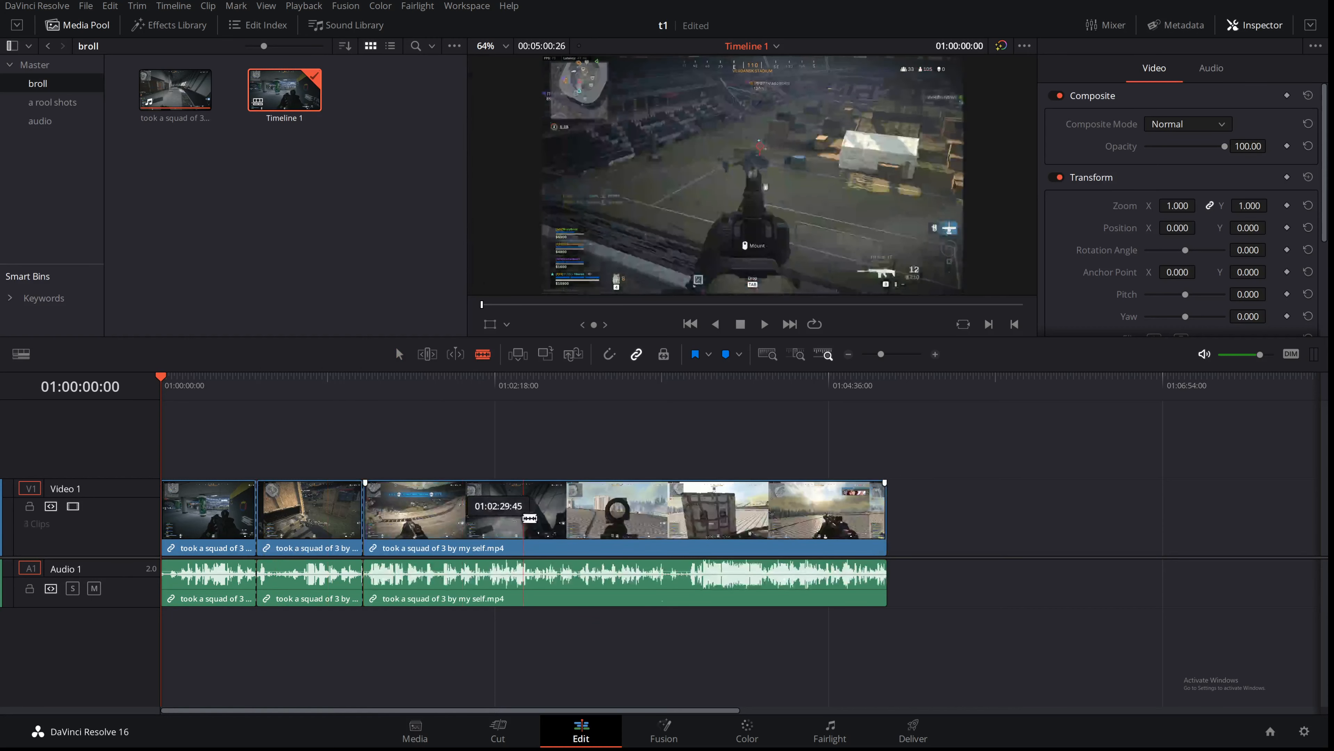
{"action": "left_click", "coordinate": [656, 510]}
{"action": "left_click", "coordinate": [802, 510]}
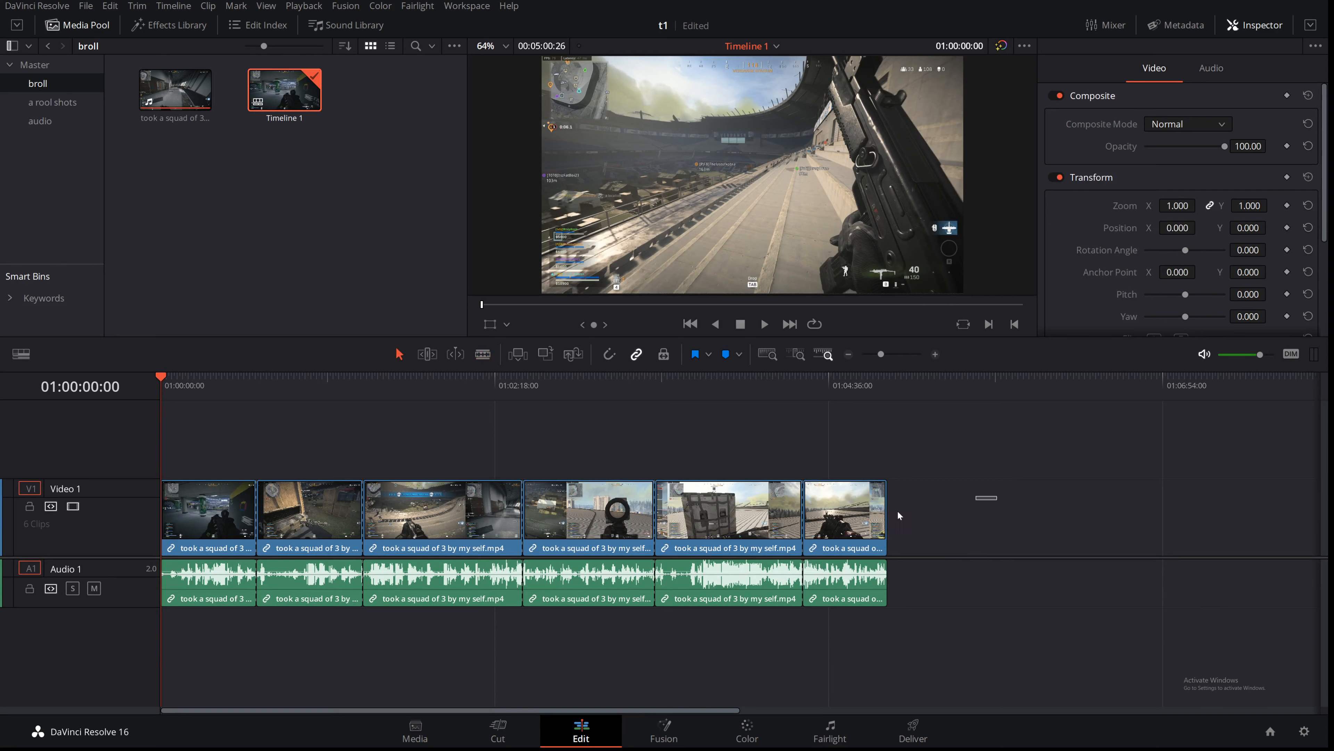
{"action": "left_click_drag", "start_coordinate": [997, 496], "coordinate": [147, 572]}
{"action": "key", "text": "Delete"}
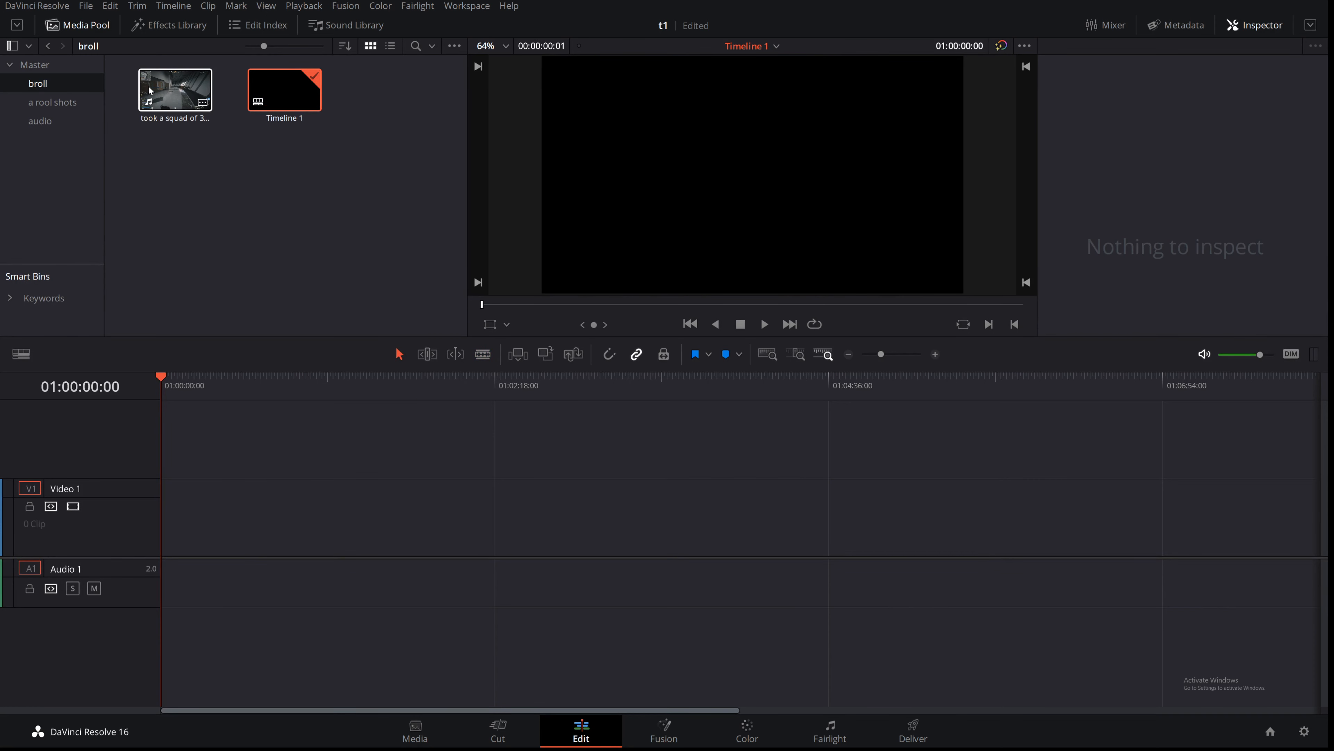
Step: Load the broll clip in the source viewer and mark an in point at 00:03:43:41 and out point at 00:04:22:26
{"action": "left_click", "coordinate": [158, 101]}
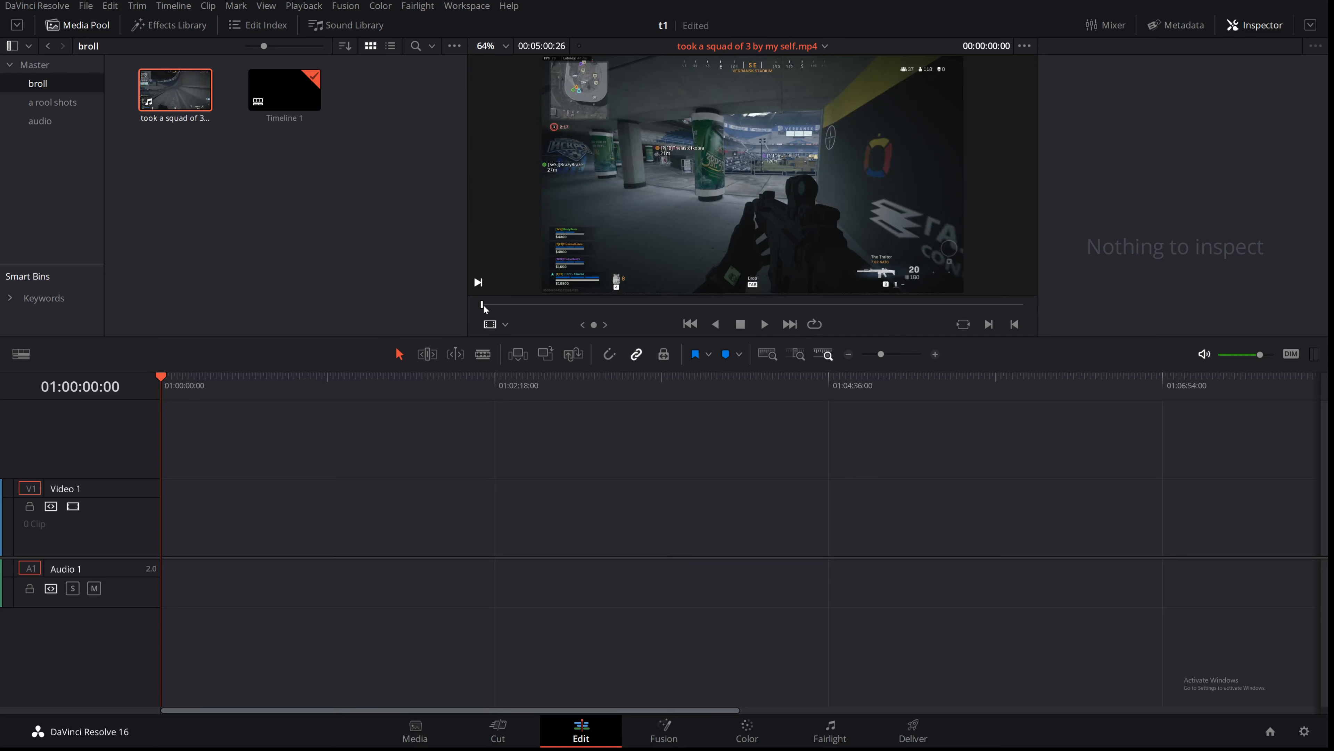
{"action": "left_click_drag", "start_coordinate": [481, 304], "coordinate": [886, 311]}
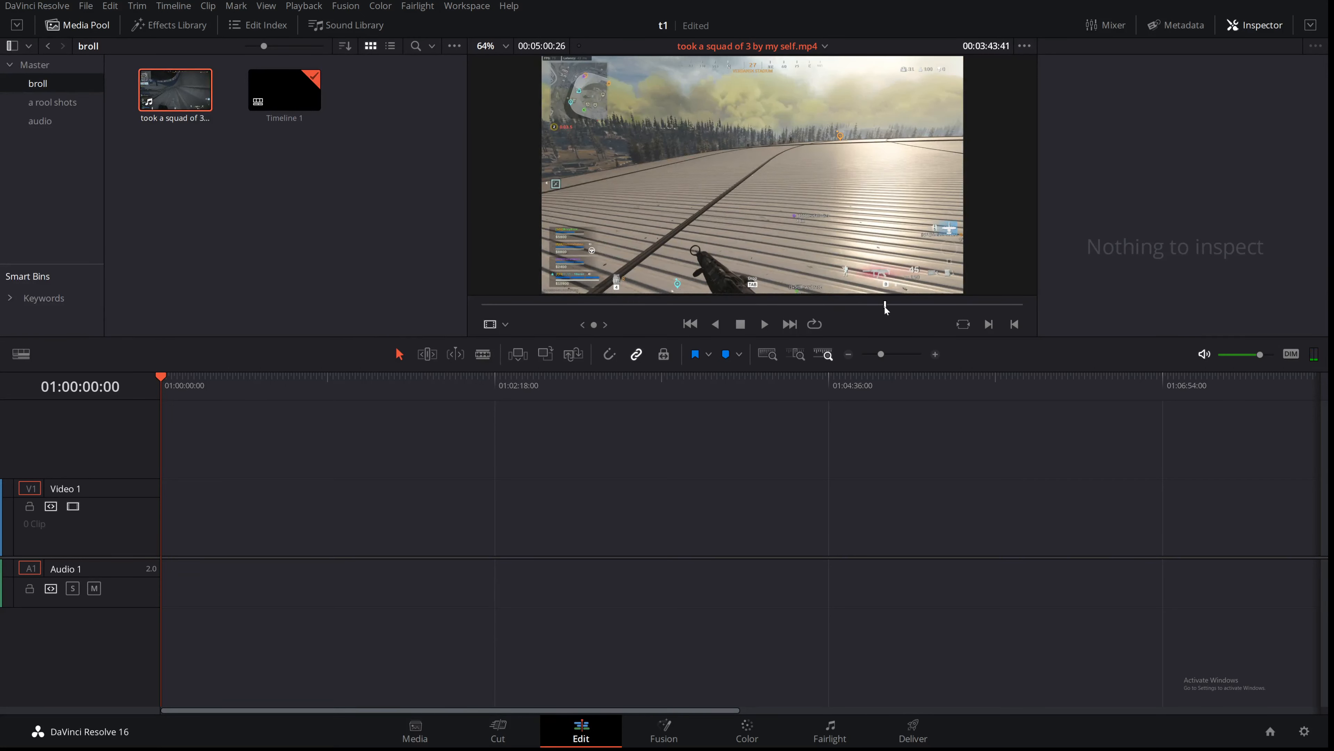
{"action": "right_click", "coordinate": [886, 310]}
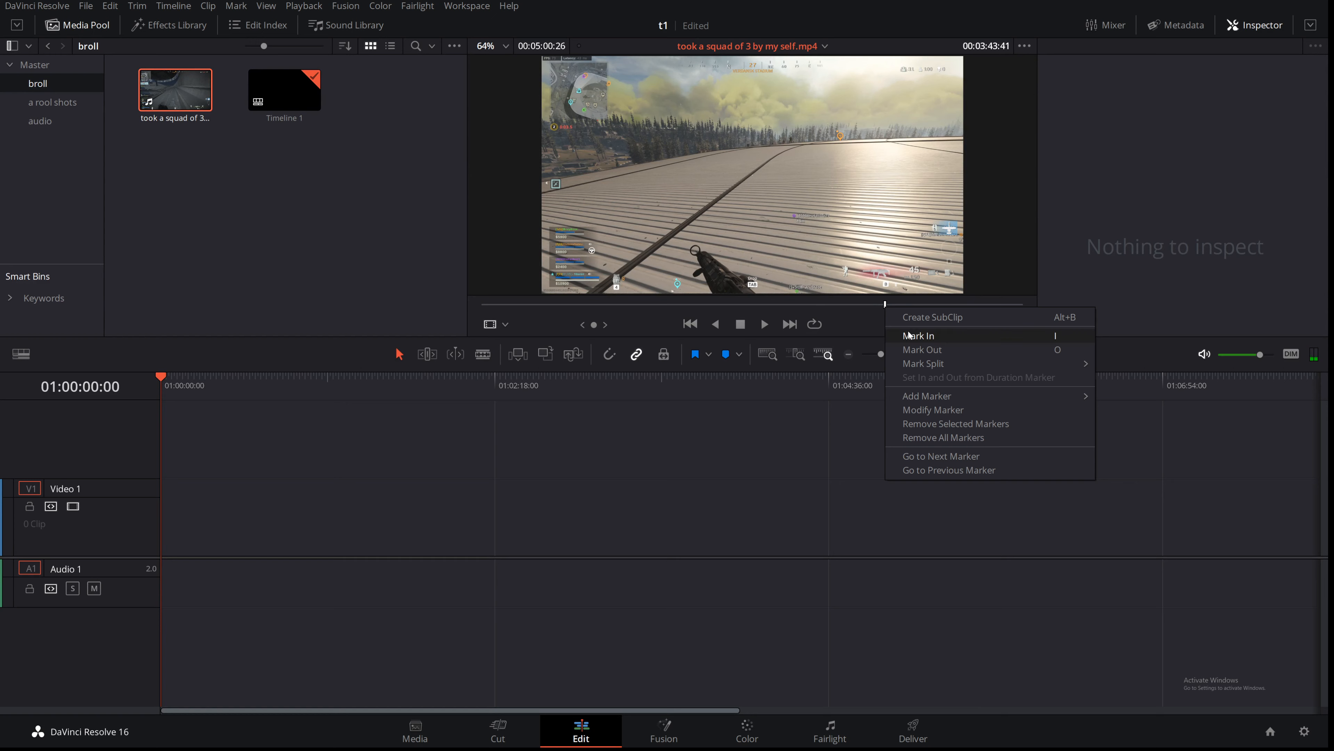
{"action": "left_click", "coordinate": [919, 335]}
{"action": "left_click_drag", "start_coordinate": [887, 311], "coordinate": [955, 312]}
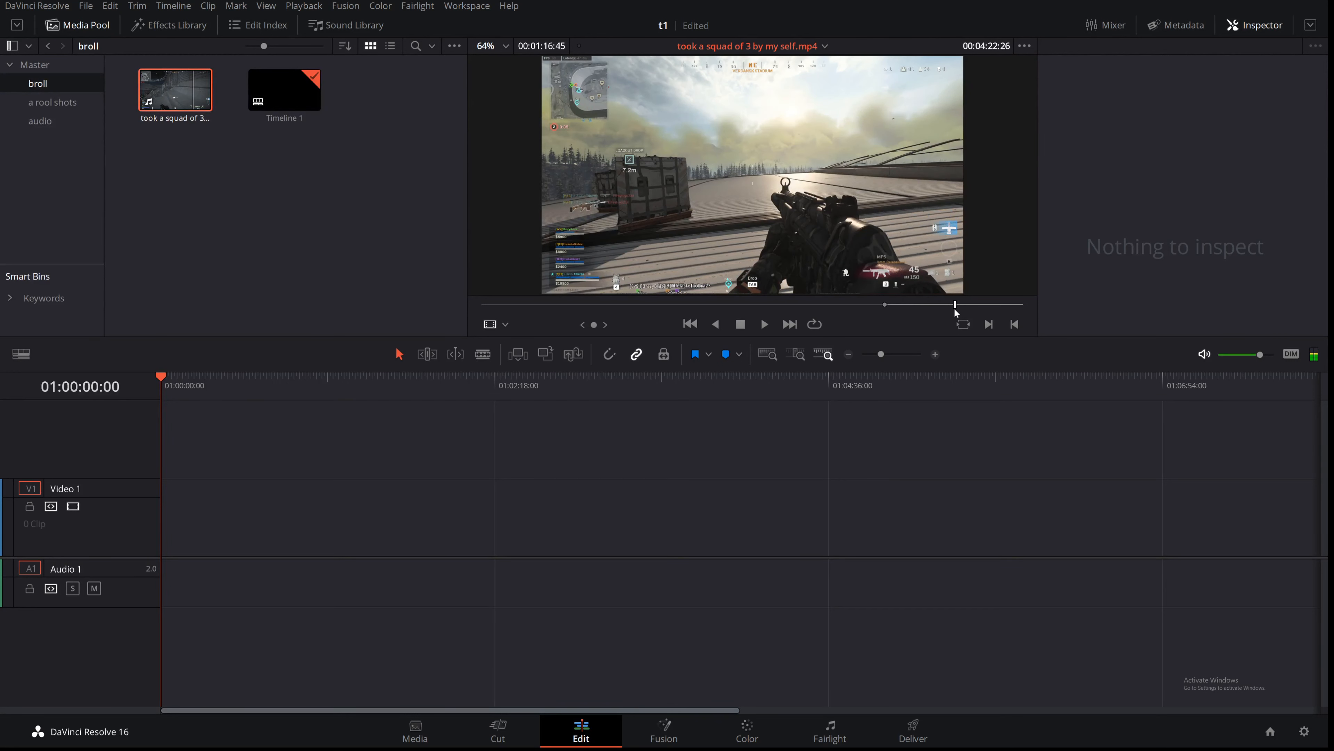
{"action": "right_click", "coordinate": [955, 313]}
{"action": "left_click", "coordinate": [978, 346]}
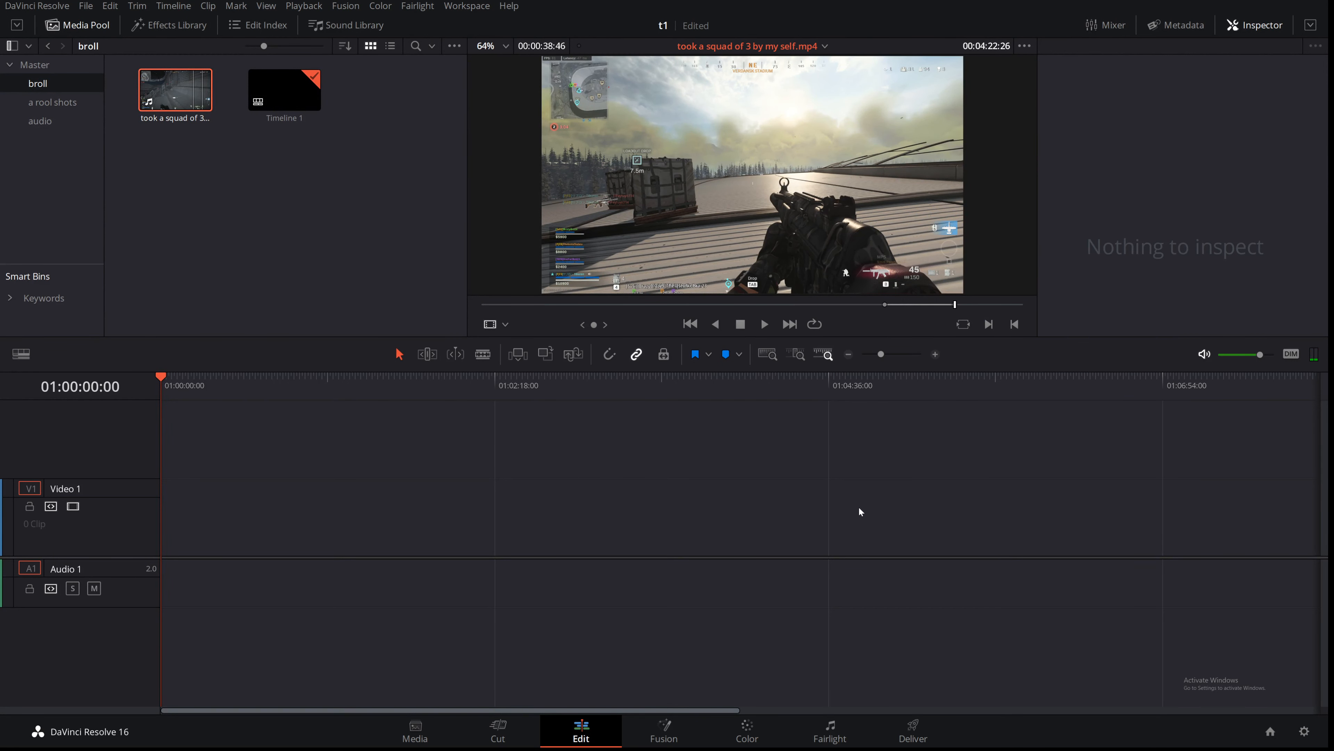
Step: Place the marked section of the clip at the start of the timeline and select it
{"action": "mouse_move", "coordinate": [723, 169]}
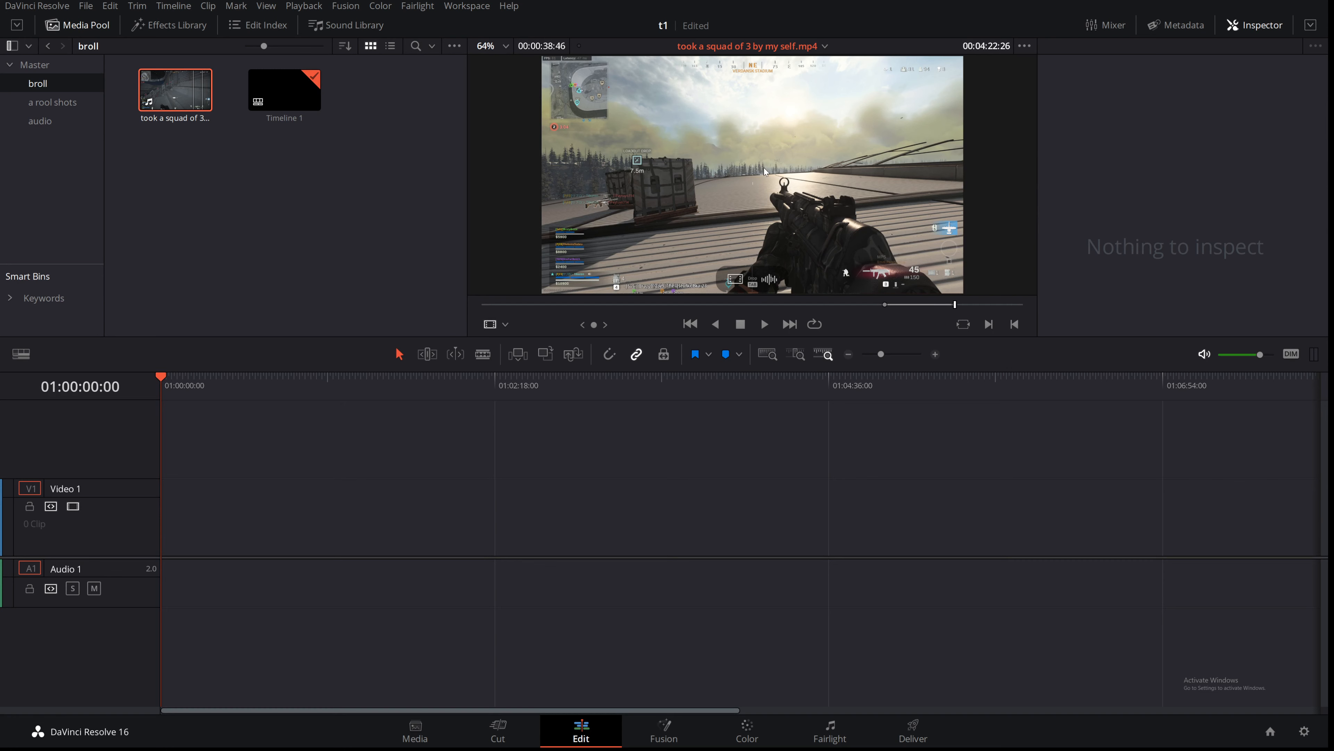
{"action": "left_click_drag", "start_coordinate": [751, 155], "coordinate": [155, 537]}
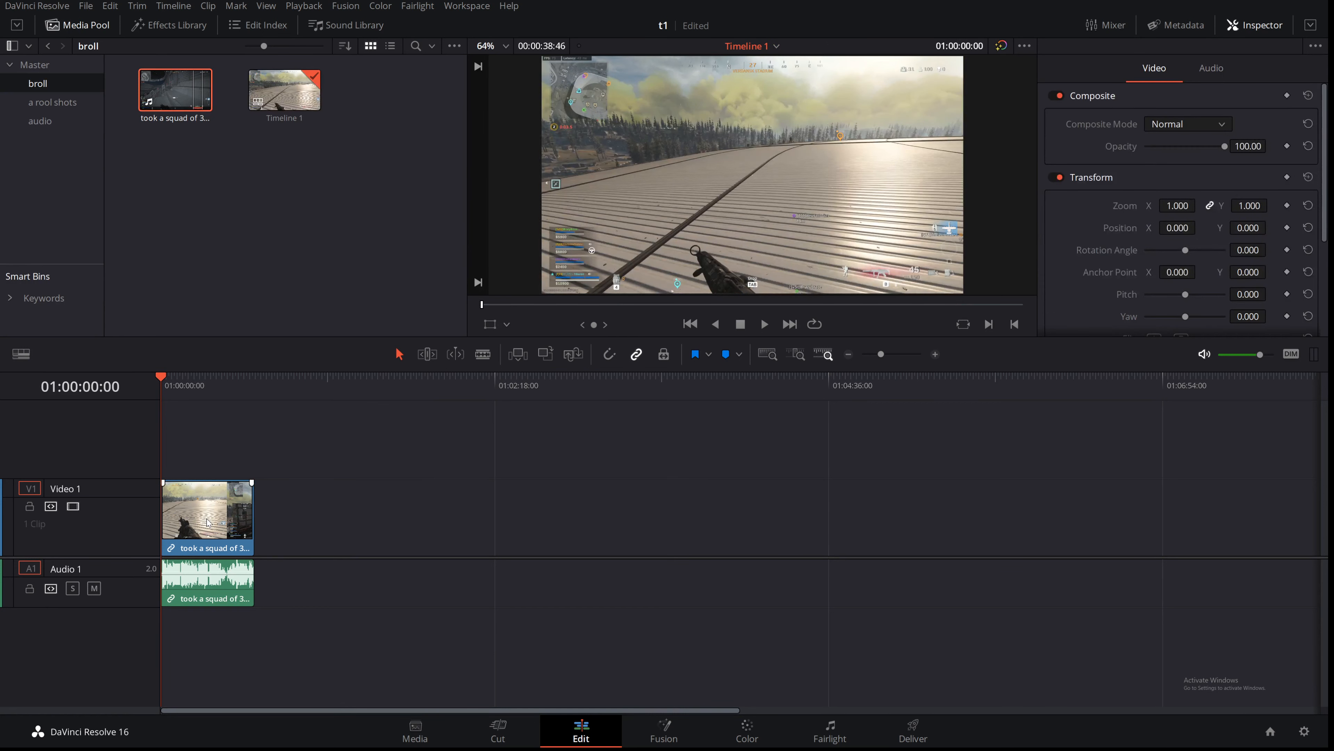
{"action": "left_click", "coordinate": [206, 530]}
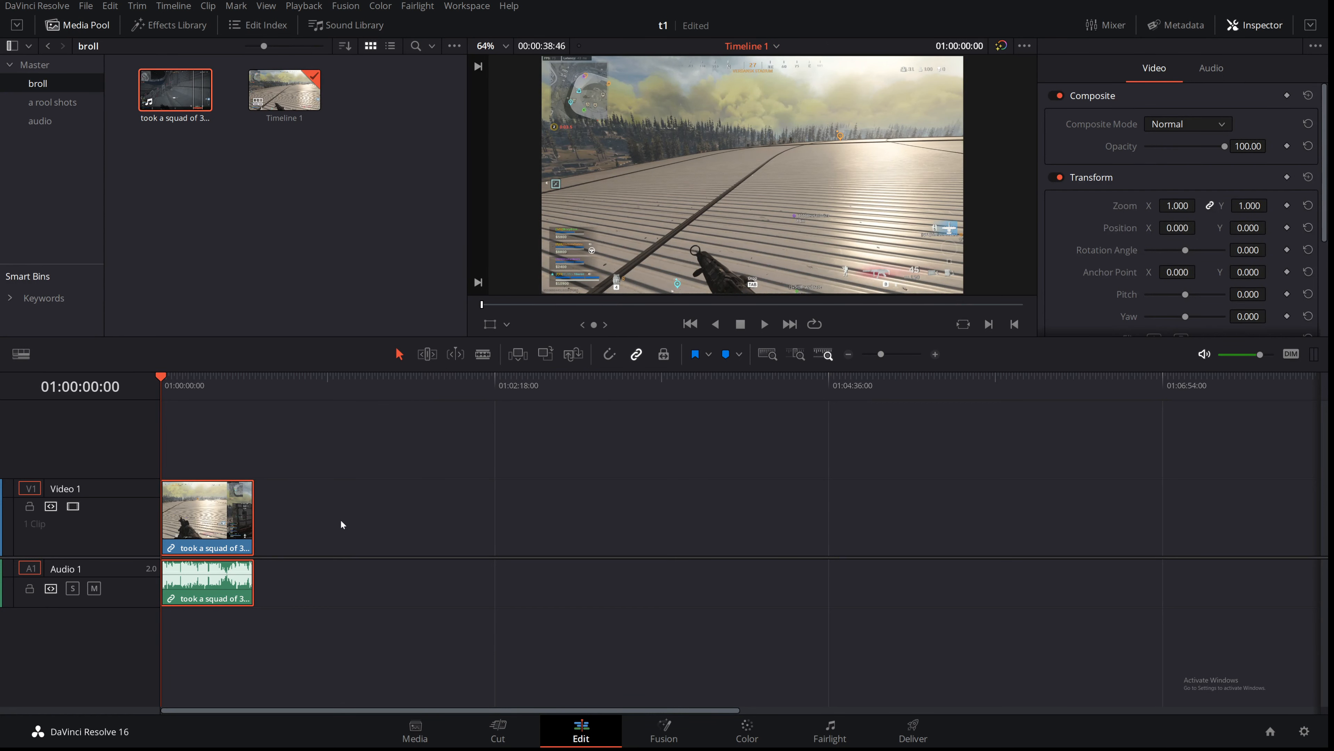
Step: Open the timeline clip in the source viewer and drag only its video onto Video 1 after a gap
{"action": "double_click", "coordinate": [225, 508]}
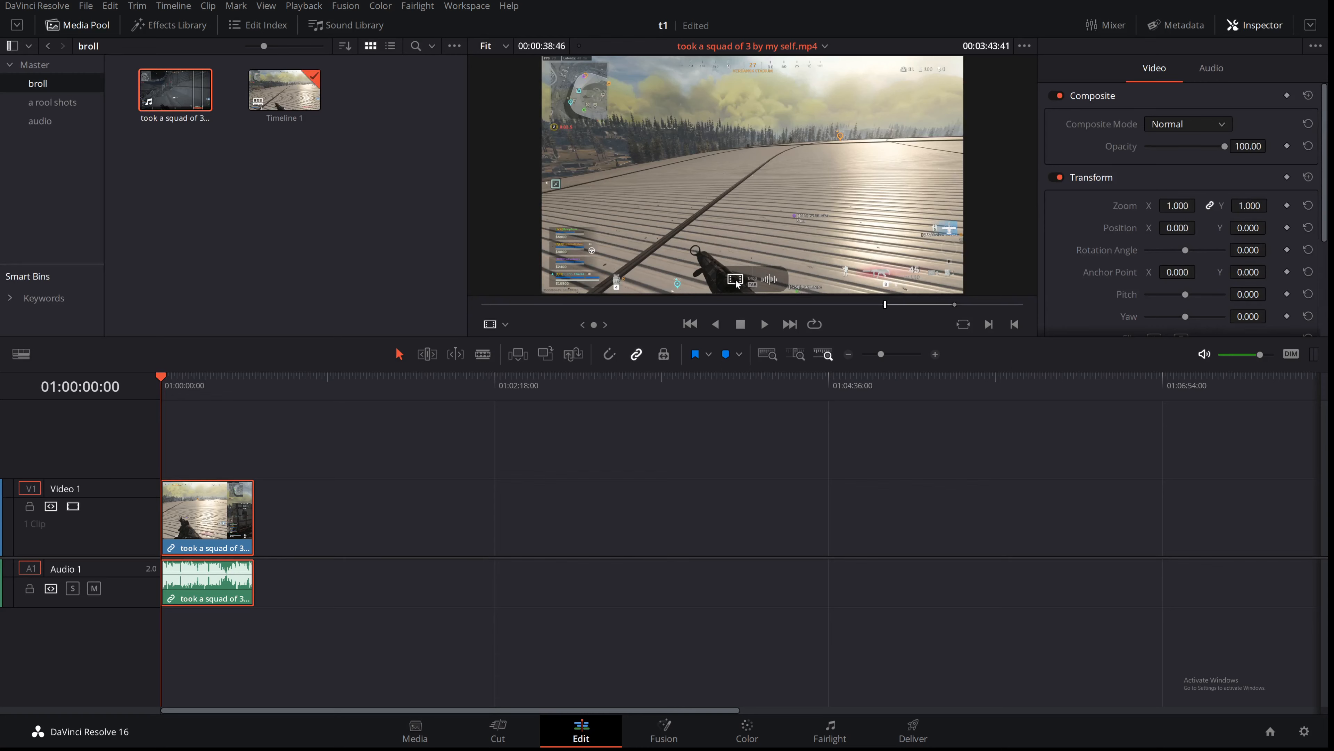
{"action": "left_click_drag", "start_coordinate": [735, 279], "coordinate": [437, 556]}
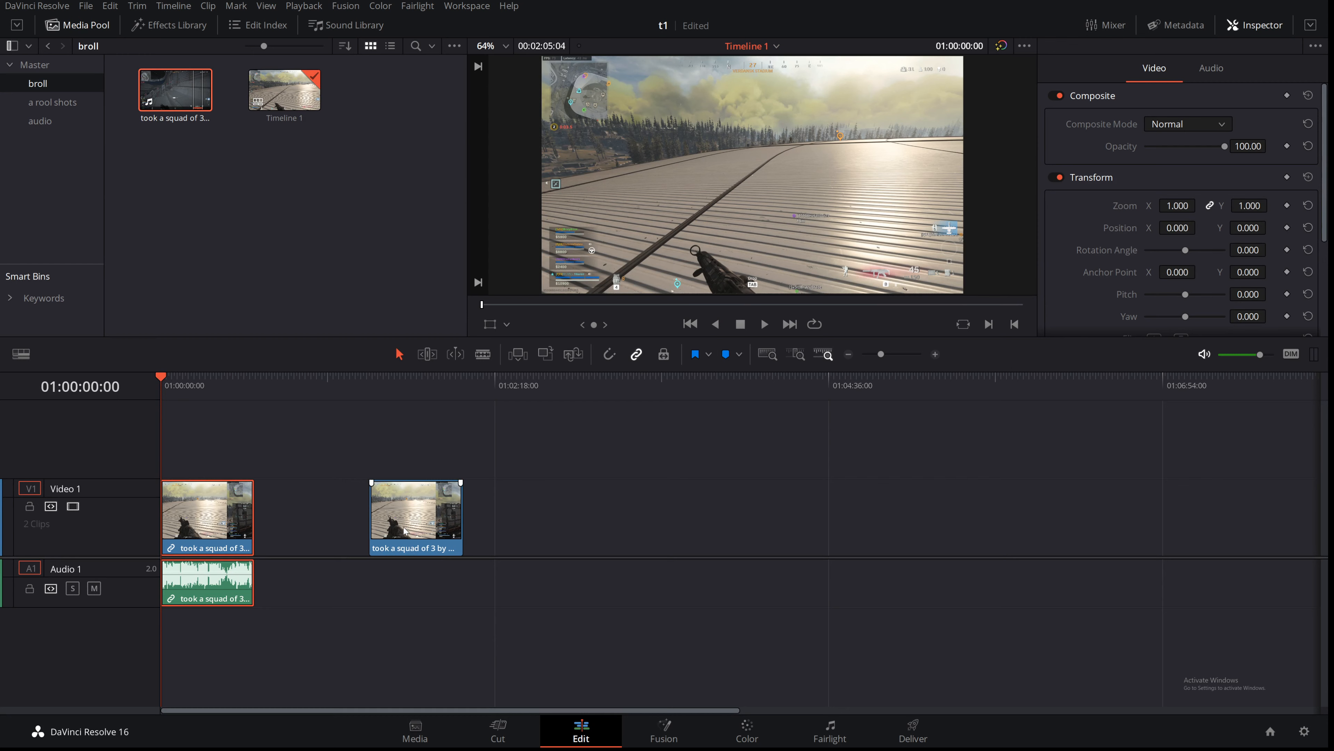
Step: Drag only the source clip's audio onto Audio 1 further along the timeline, then delete it
{"action": "key", "text": "q"}
{"action": "mouse_move", "coordinate": [811, 252]}
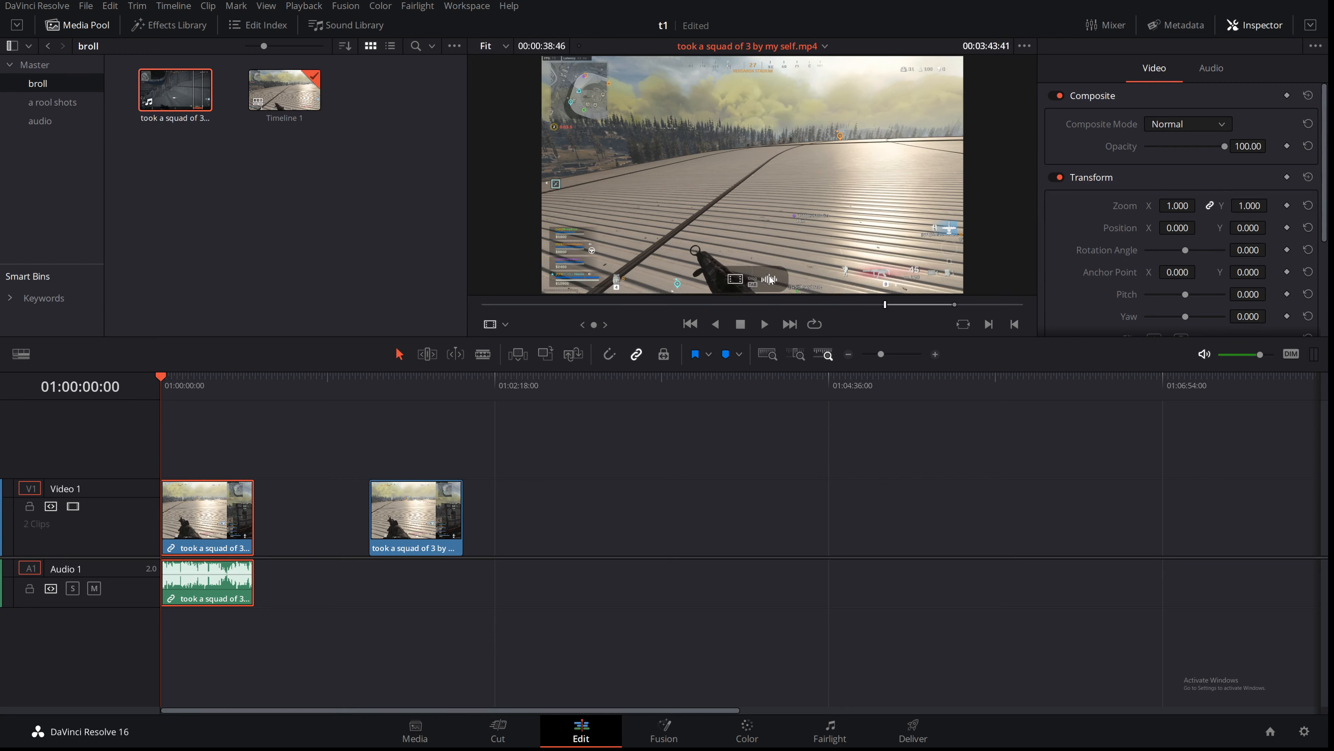
{"action": "left_click_drag", "start_coordinate": [771, 280], "coordinate": [720, 555]}
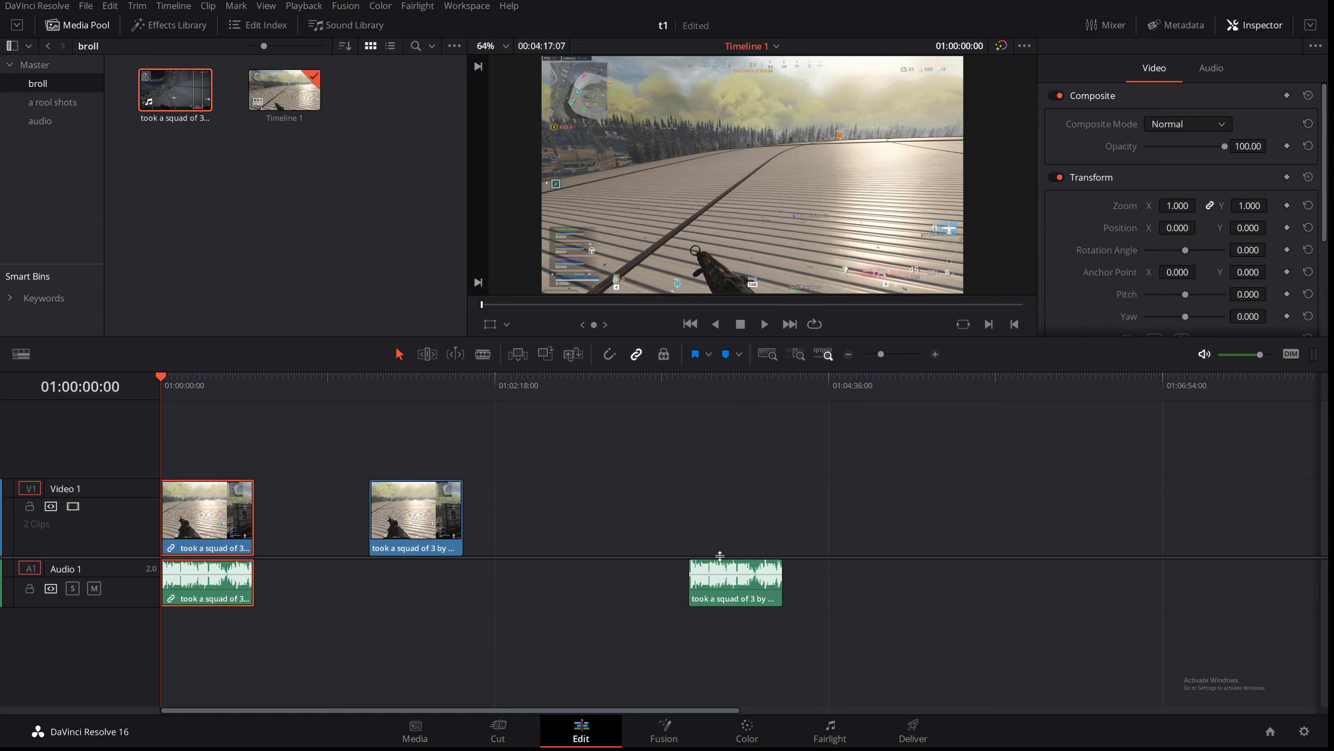
{"action": "left_click", "coordinate": [734, 594]}
{"action": "key", "text": "Delete"}
Step: Move the video-only clip left so it sits just after the first clip
{"action": "left_click_drag", "start_coordinate": [397, 510], "coordinate": [293, 509]}
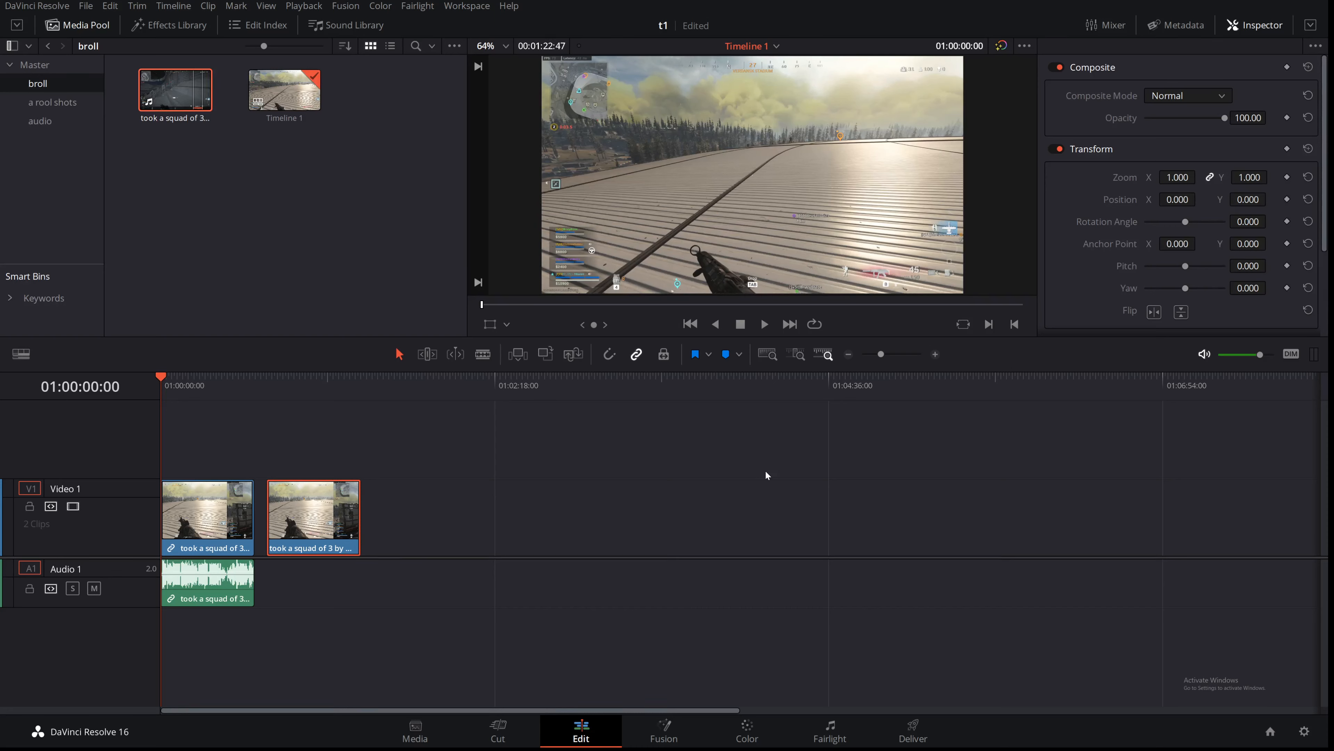
{"action": "left_click", "coordinate": [206, 375]}
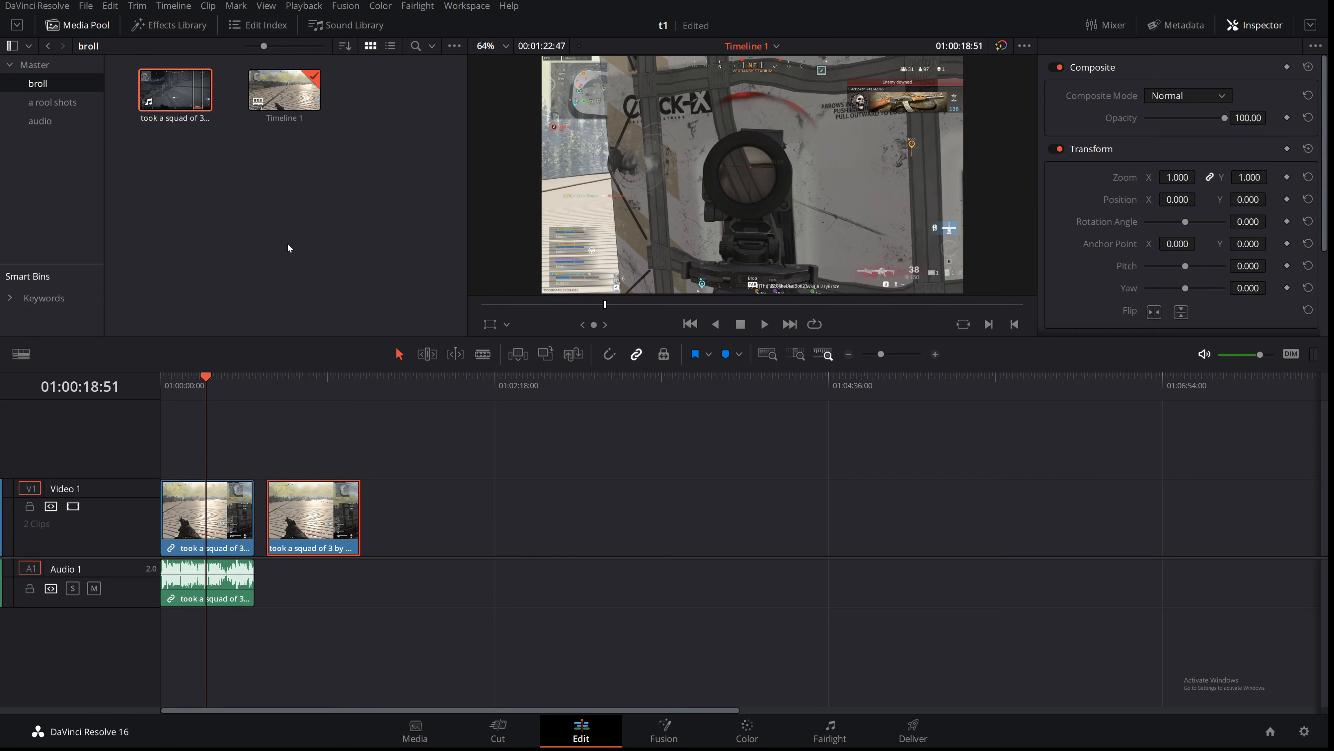
{"action": "left_click", "coordinate": [317, 428]}
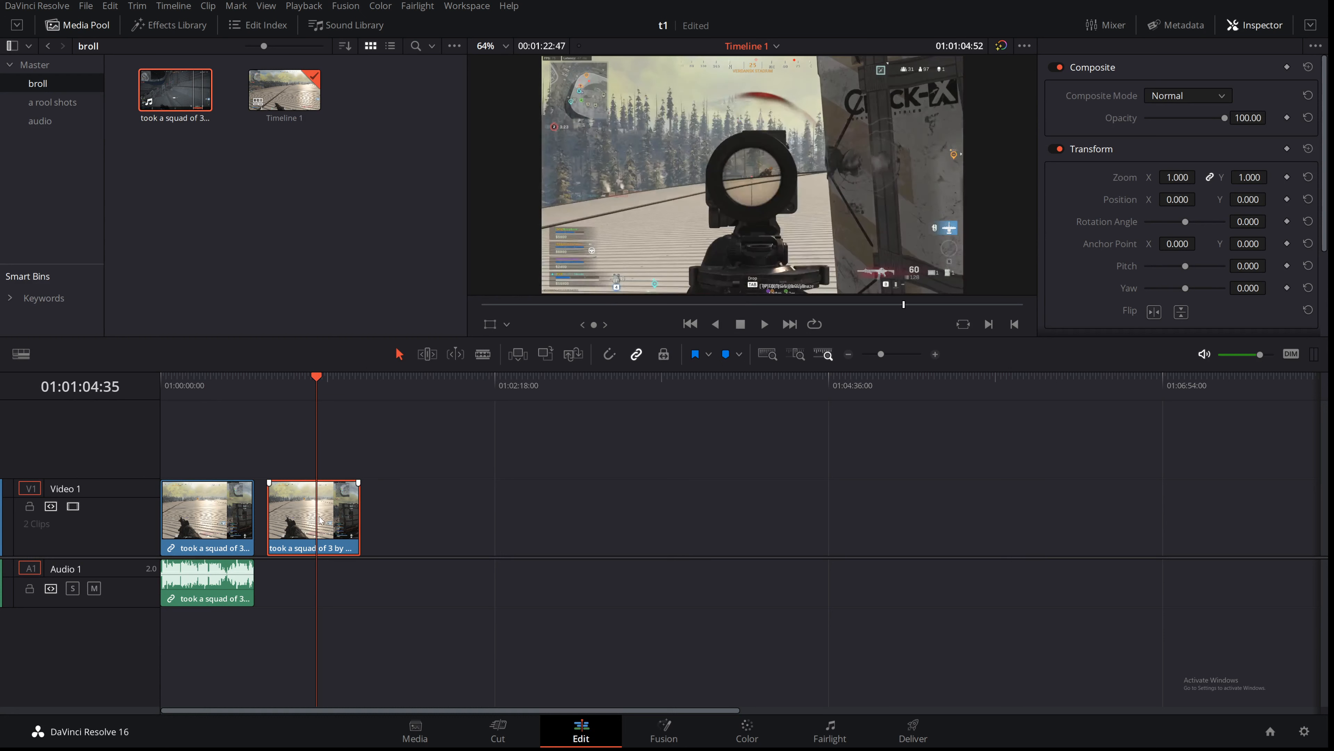
Step: Add that clip's audio beneath it on Audio 1 from the source viewer, and play back the timeline
{"action": "double_click", "coordinate": [321, 520]}
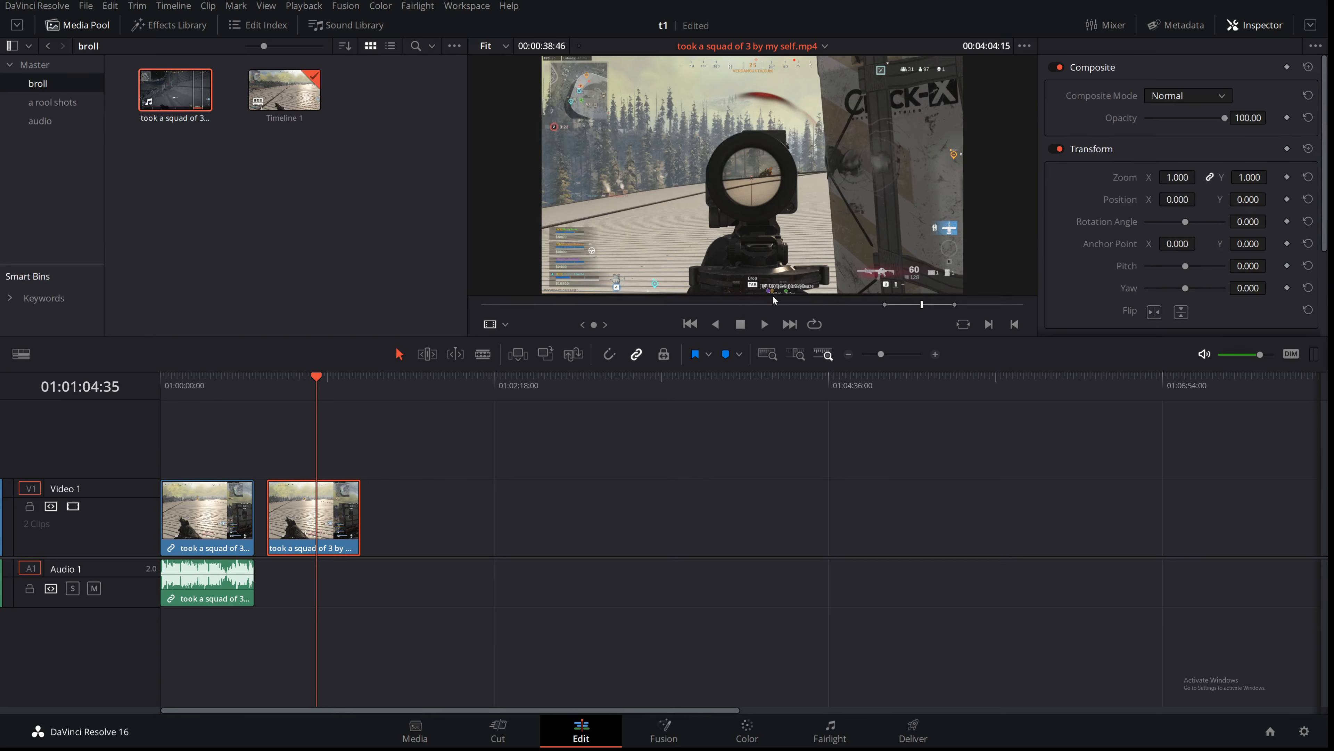
{"action": "left_click_drag", "start_coordinate": [774, 283], "coordinate": [260, 581]}
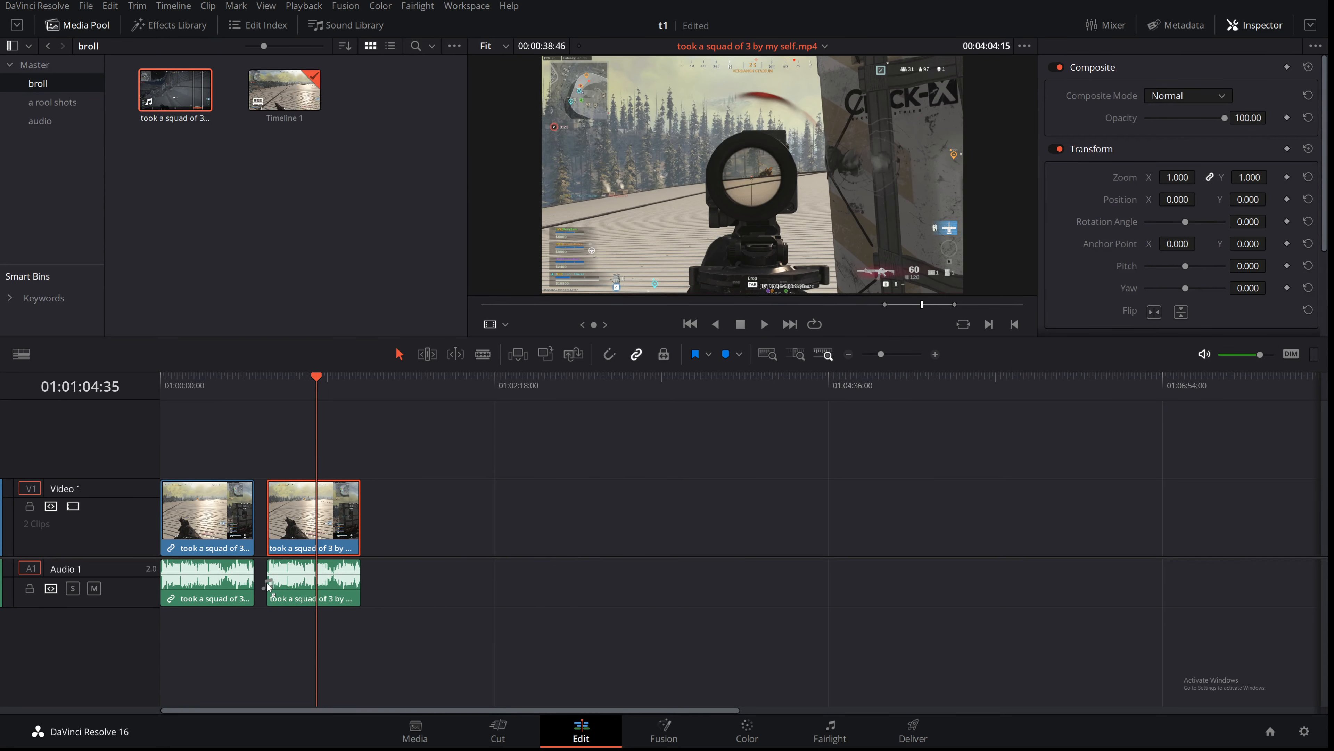
{"action": "left_click", "coordinate": [723, 472]}
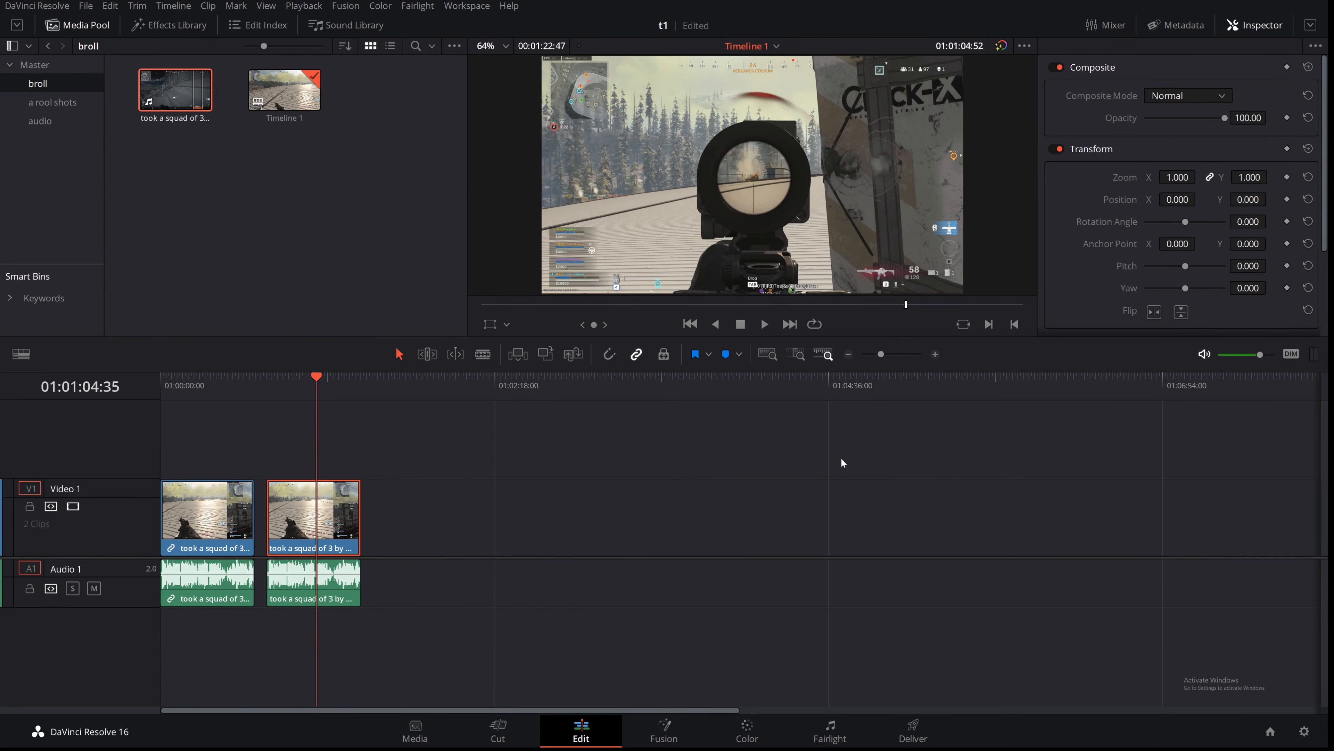
{"action": "key", "text": "space"}
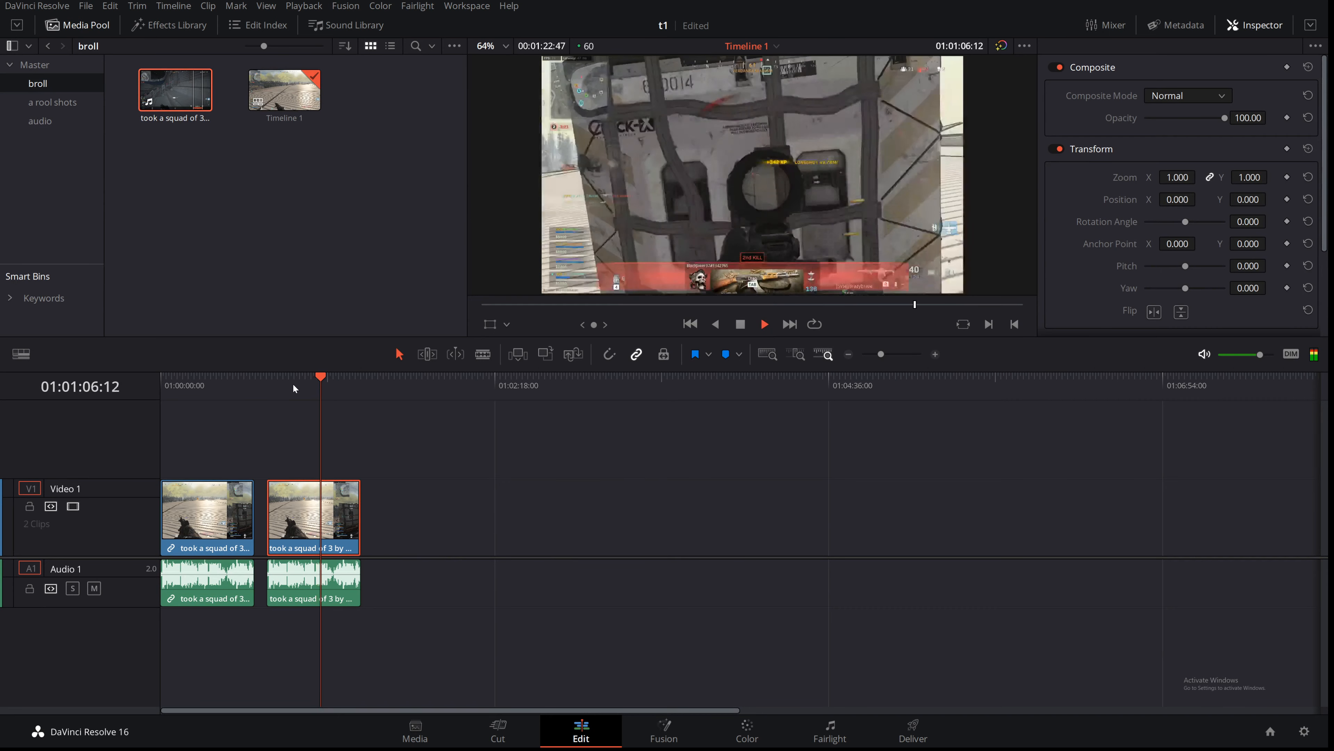
{"action": "key", "text": "space"}
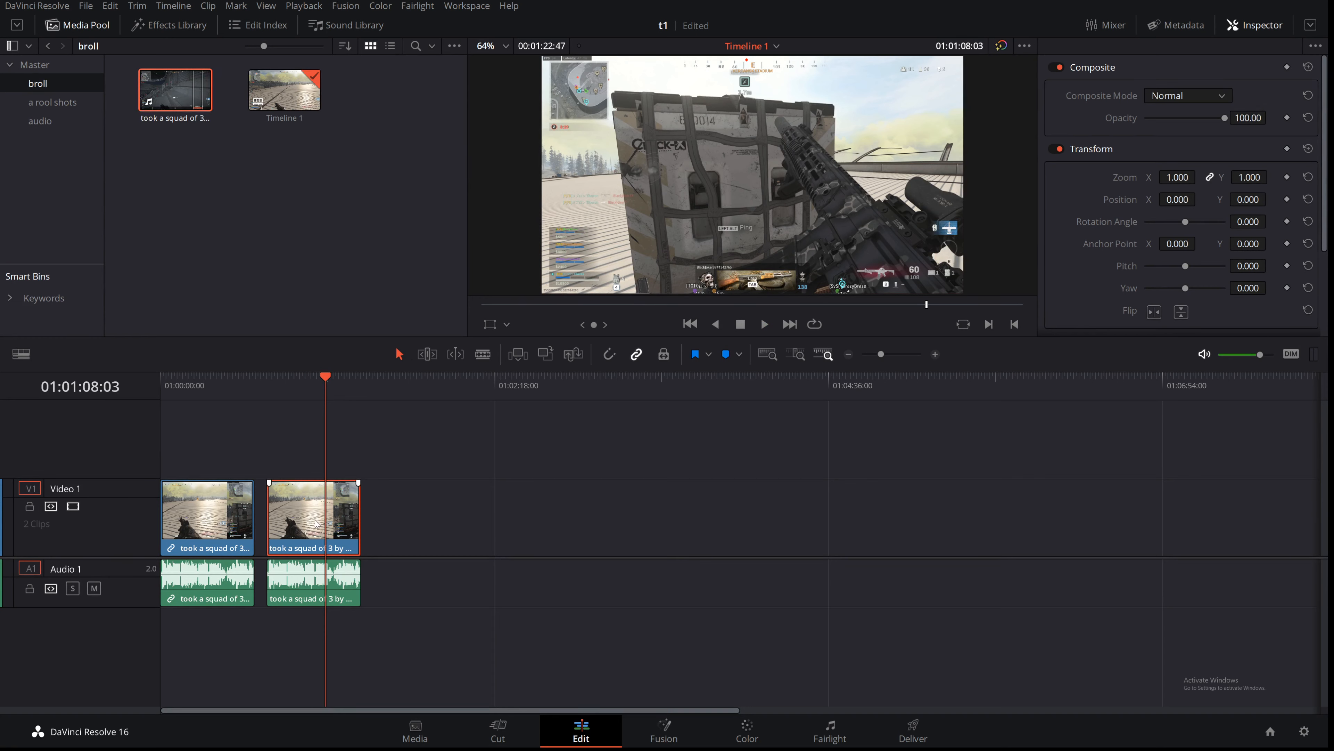
Step: Delete the second clip's video and audio, and extend the first clip by trimming its end to the right
{"action": "key", "text": "Delete"}
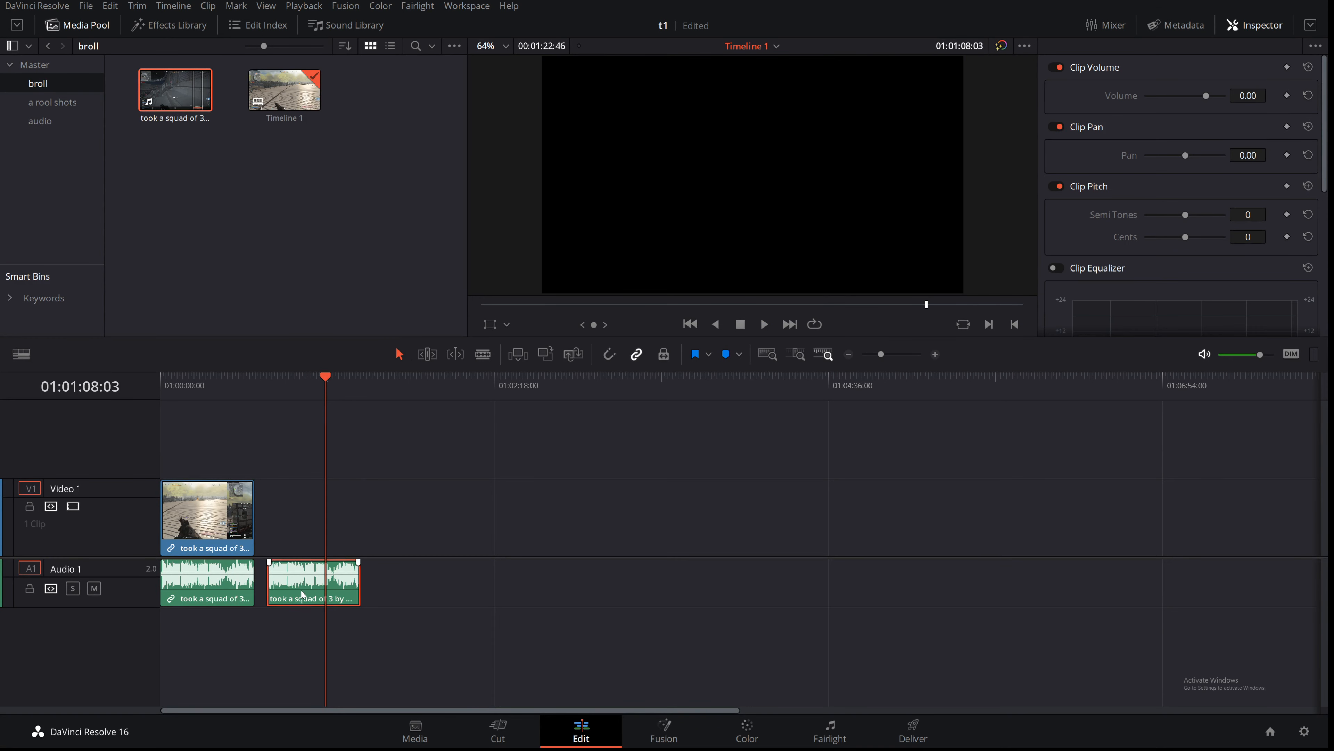
{"action": "key", "text": "Delete"}
{"action": "left_click_drag", "start_coordinate": [254, 536], "coordinate": [346, 536]}
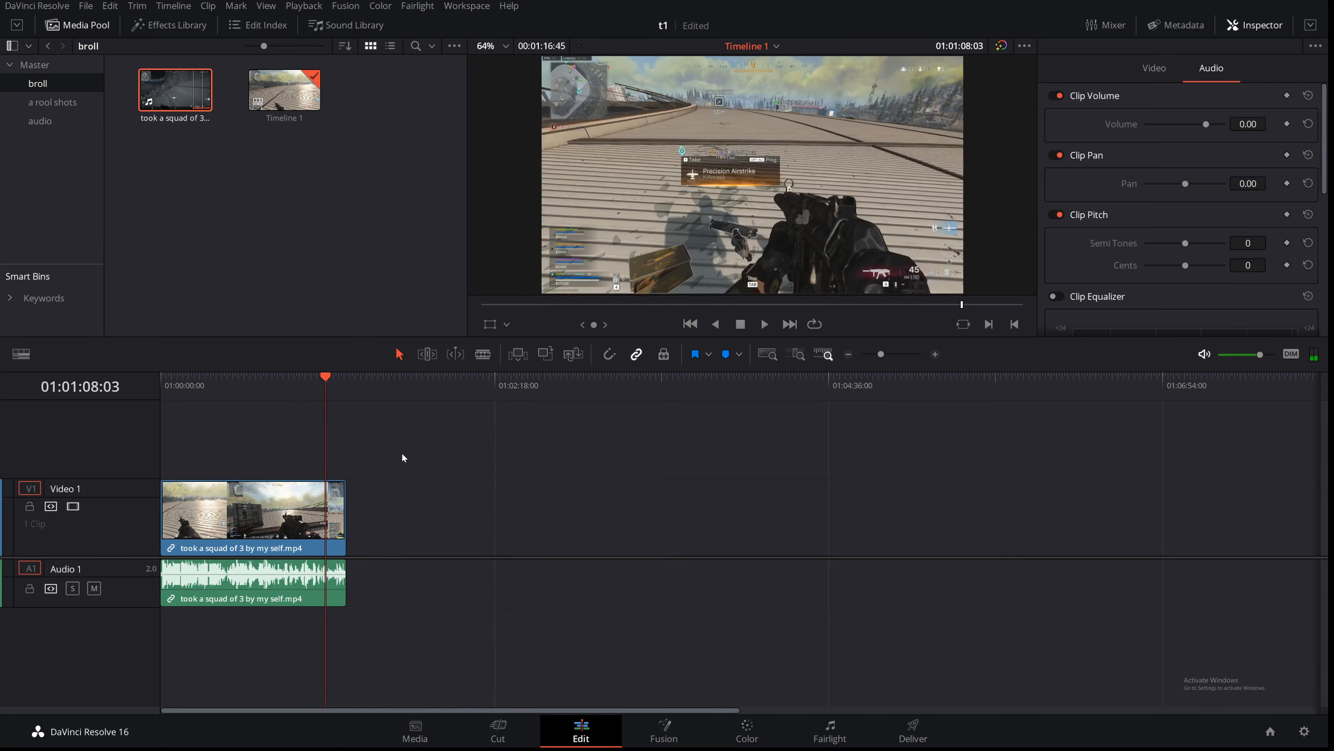
Step: Cut the clip into five pieces with the Blade tool, then return to the selection tool
{"action": "left_click", "coordinate": [482, 354]}
{"action": "left_click", "coordinate": [226, 510]}
{"action": "left_click", "coordinate": [192, 510]}
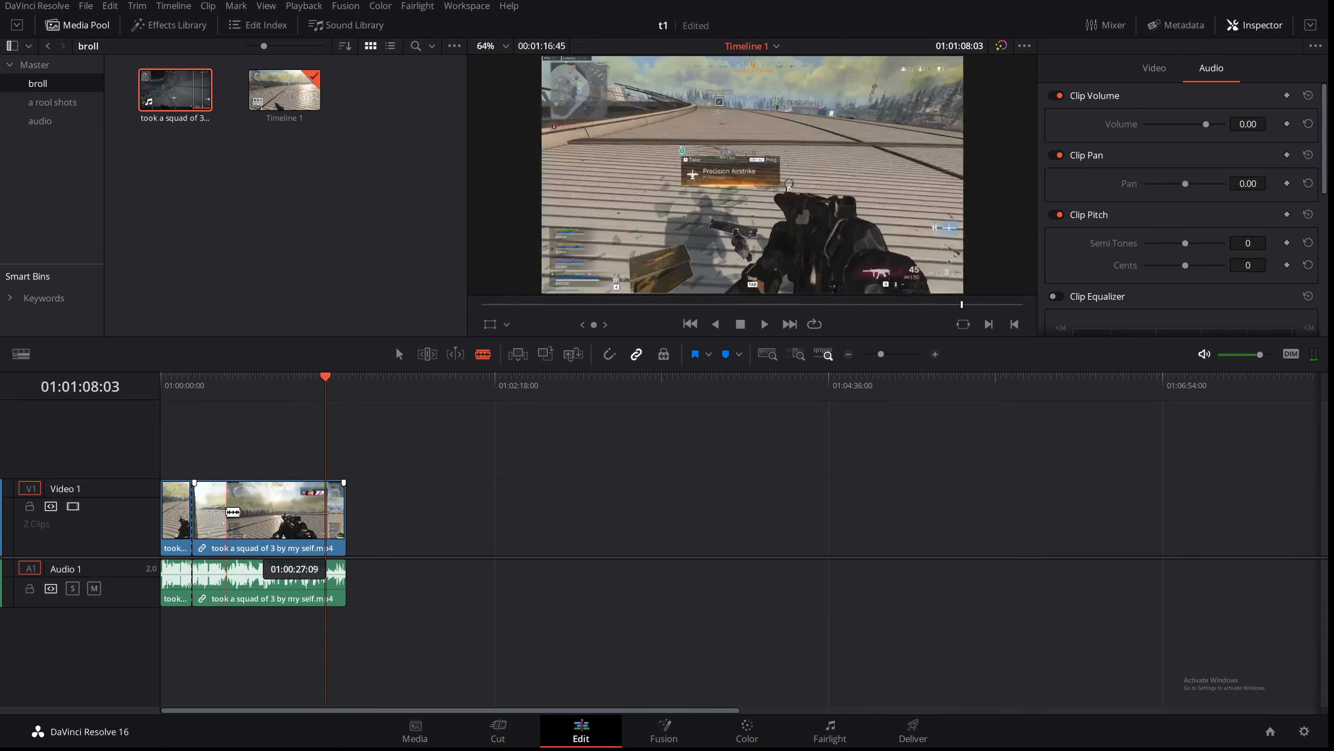
{"action": "left_click", "coordinate": [282, 510]}
{"action": "left_click", "coordinate": [320, 510]}
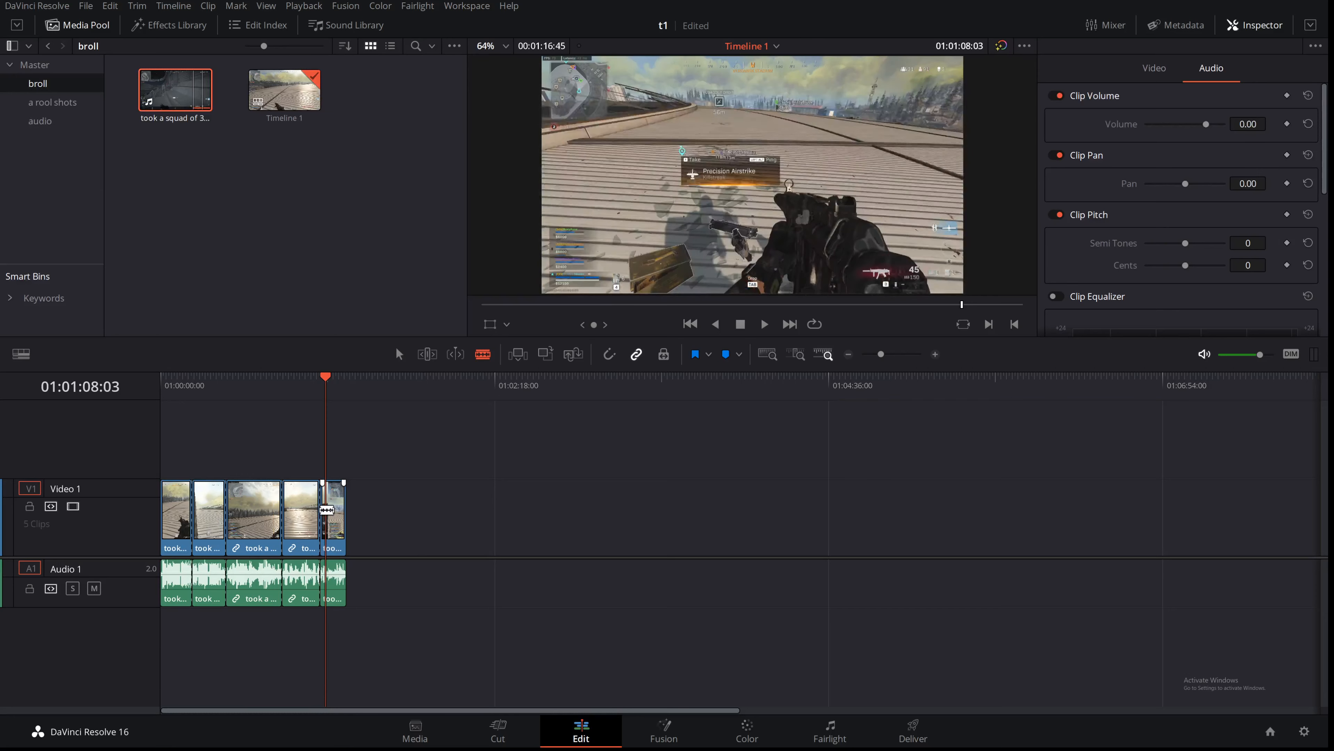
{"action": "left_click", "coordinate": [399, 354]}
{"action": "left_click_drag", "start_coordinate": [881, 355], "coordinate": [888, 354]}
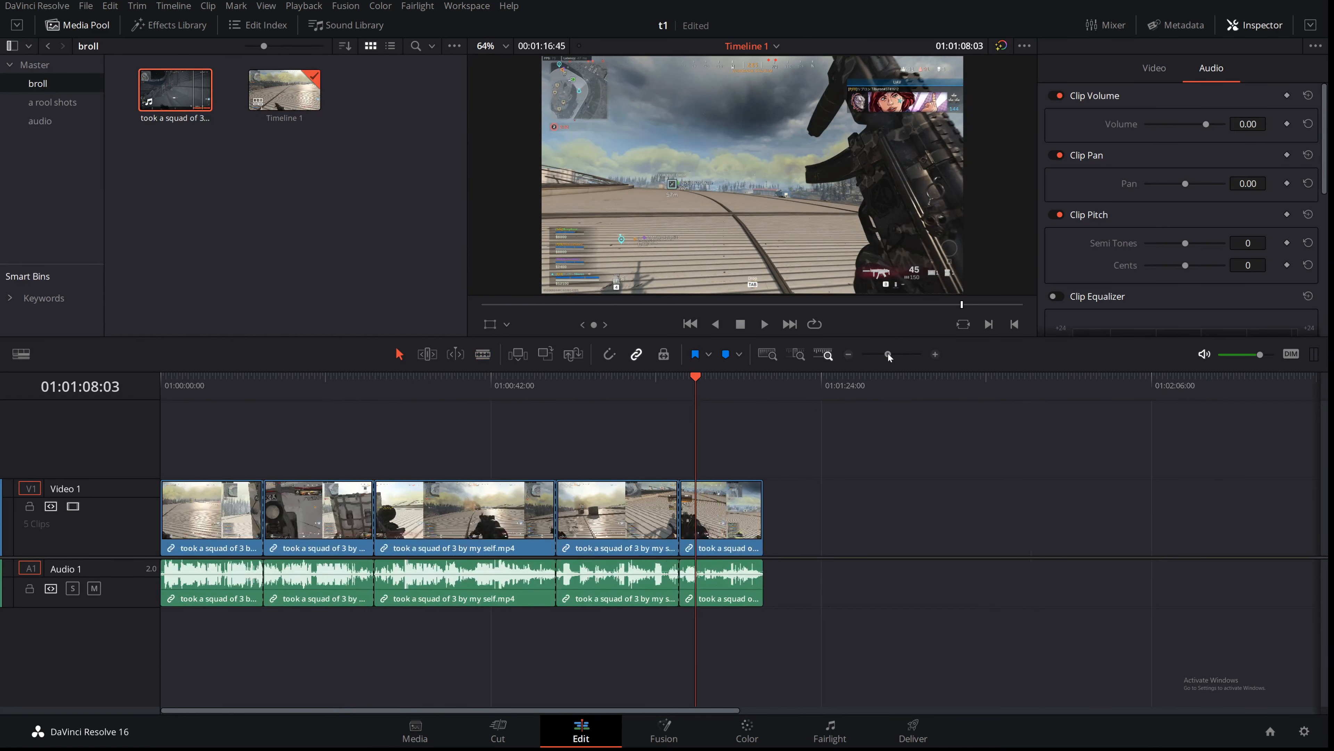
Step: Ripple-delete the middle piece, then undo the deletion
{"action": "left_click", "coordinate": [455, 387]}
{"action": "left_click", "coordinate": [483, 533]}
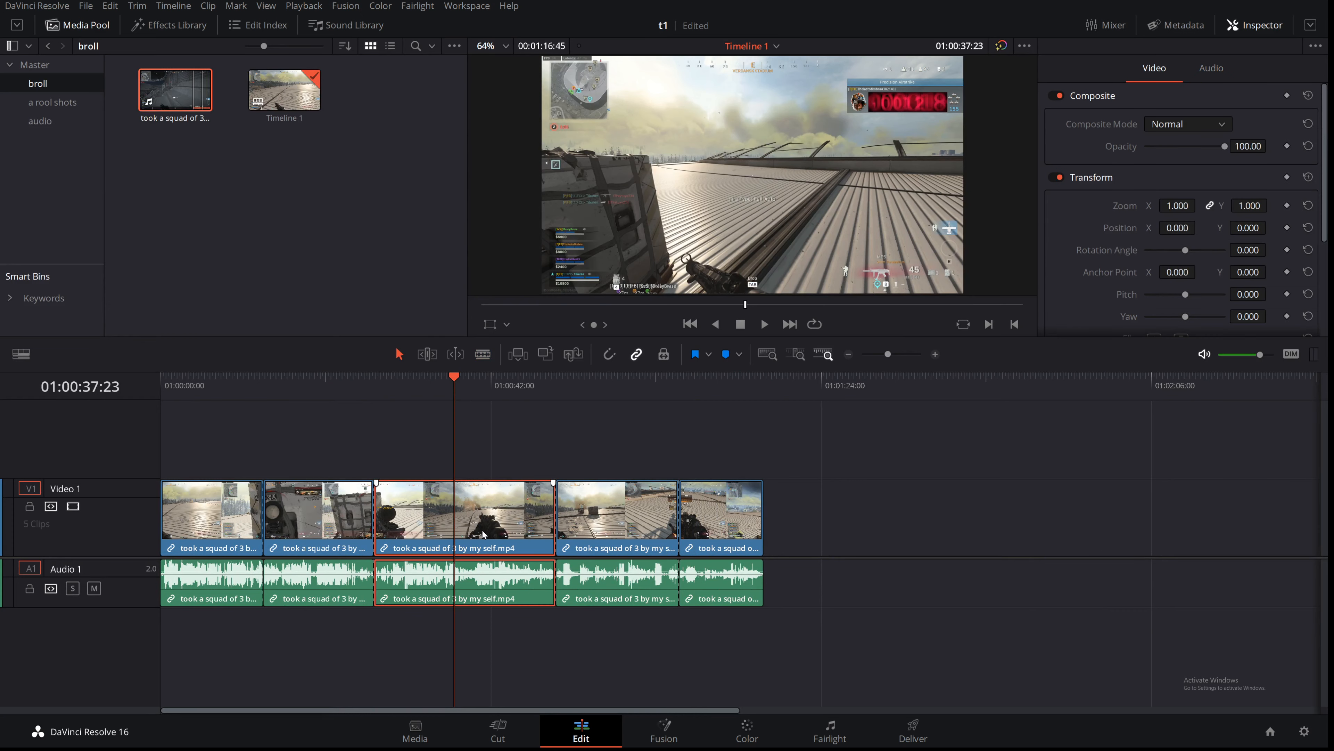
{"action": "key", "text": "Delete"}
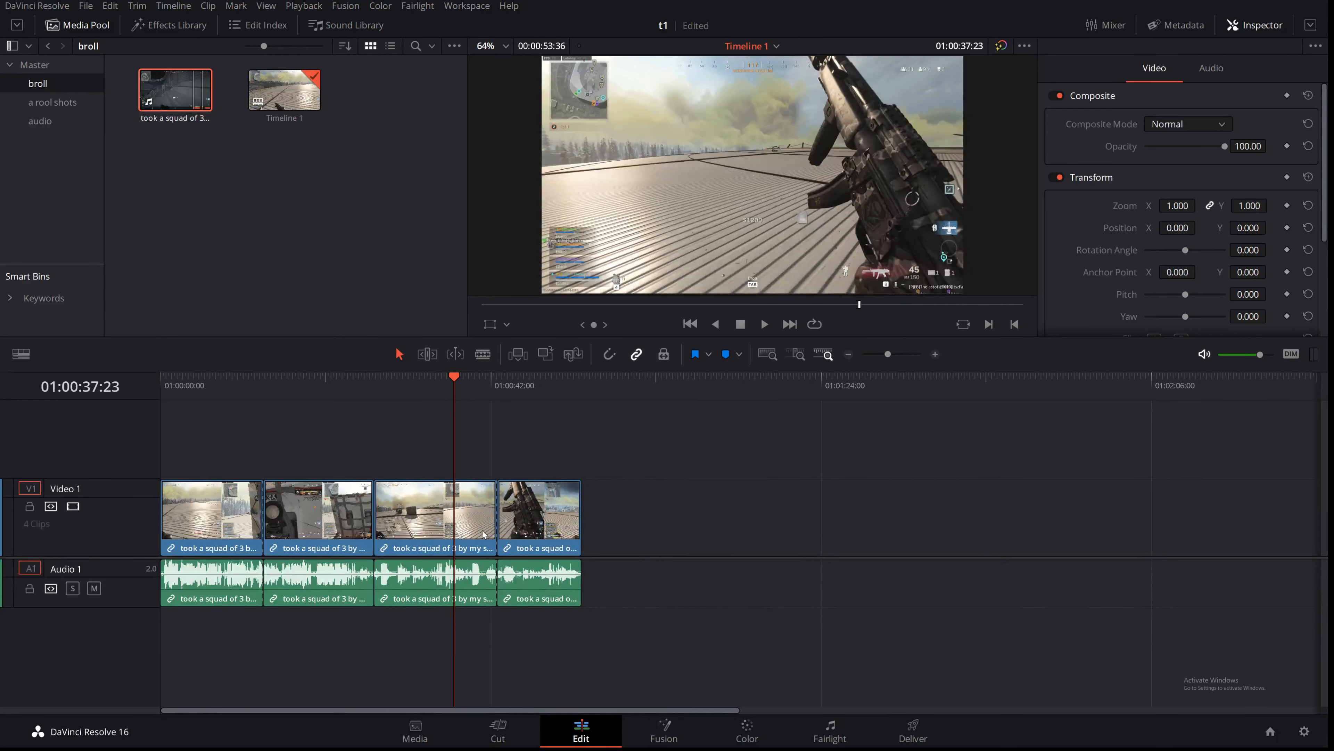
{"action": "key", "text": "ctrl+z"}
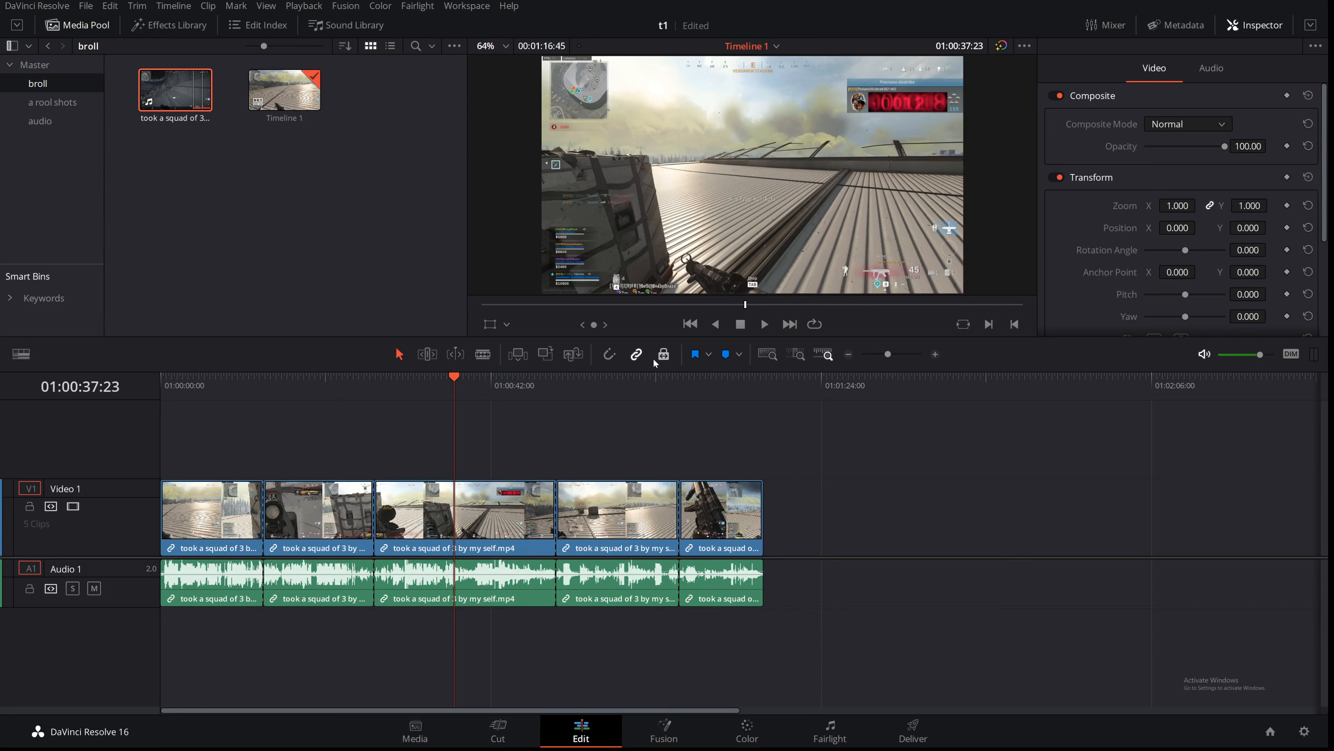
Step: Delete the middle piece leaving a gap, and move the following piece left into the gap
{"action": "left_click", "coordinate": [664, 359]}
{"action": "left_click", "coordinate": [462, 517]}
{"action": "key", "text": "Delete"}
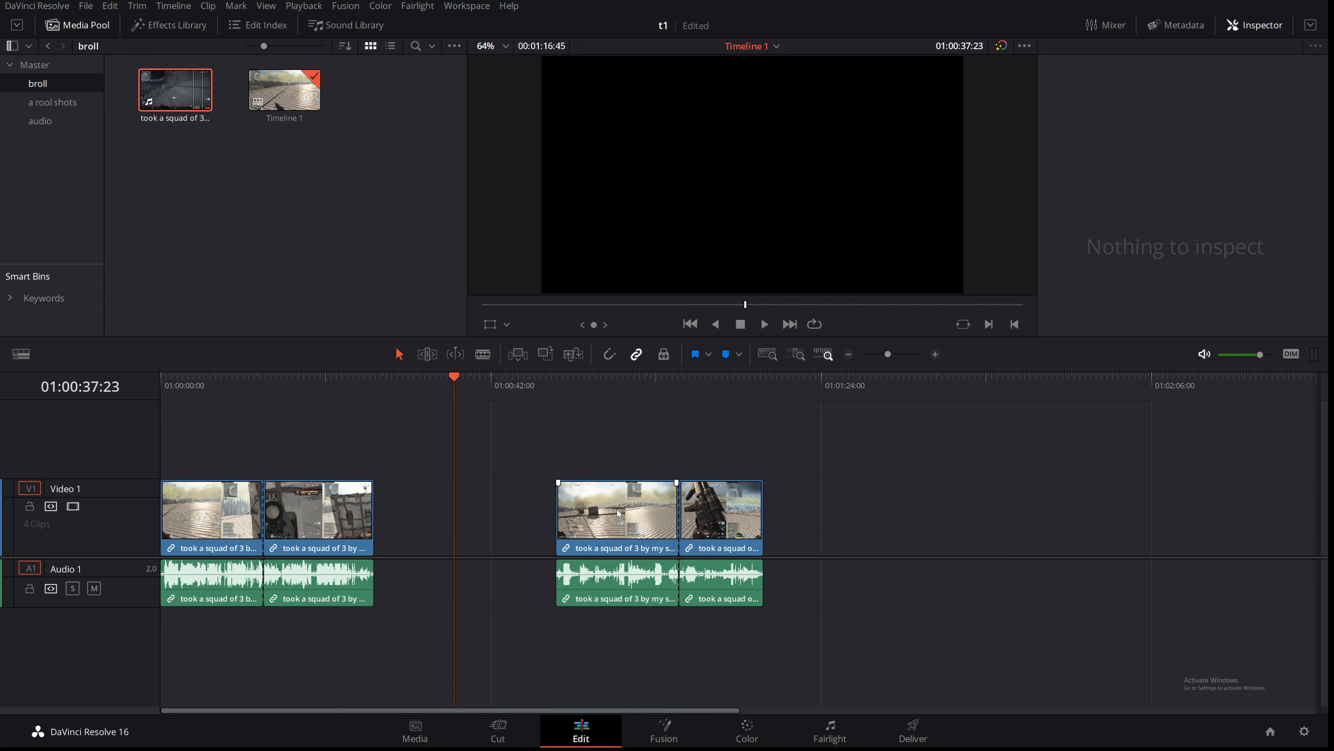
{"action": "left_click_drag", "start_coordinate": [614, 509], "coordinate": [545, 506]}
{"action": "left_click", "coordinate": [664, 355]}
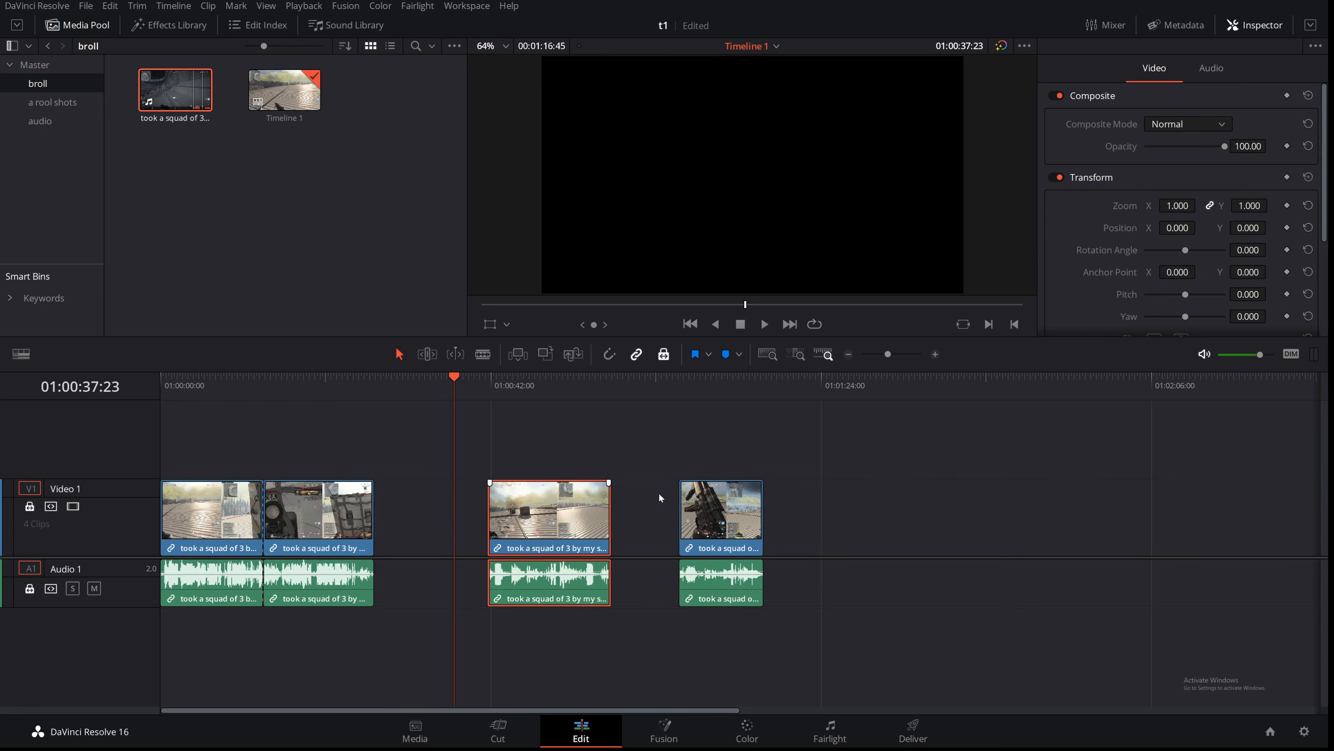
{"action": "left_click", "coordinate": [664, 354]}
{"action": "left_click_drag", "start_coordinate": [535, 498], "coordinate": [450, 519]}
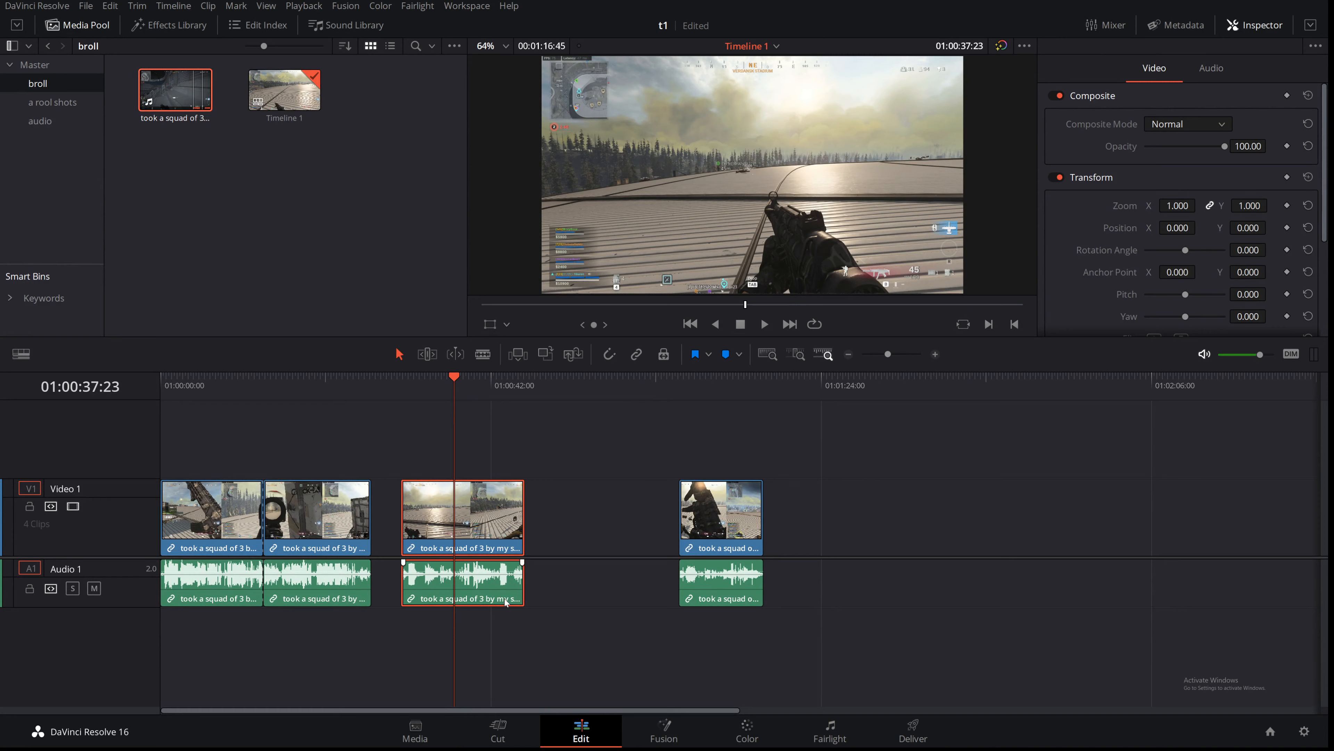
Step: Drag the moved piece's audio away from its video, then undo the move
{"action": "left_click", "coordinate": [551, 520]}
{"action": "left_click_drag", "start_coordinate": [464, 593], "coordinate": [567, 587]}
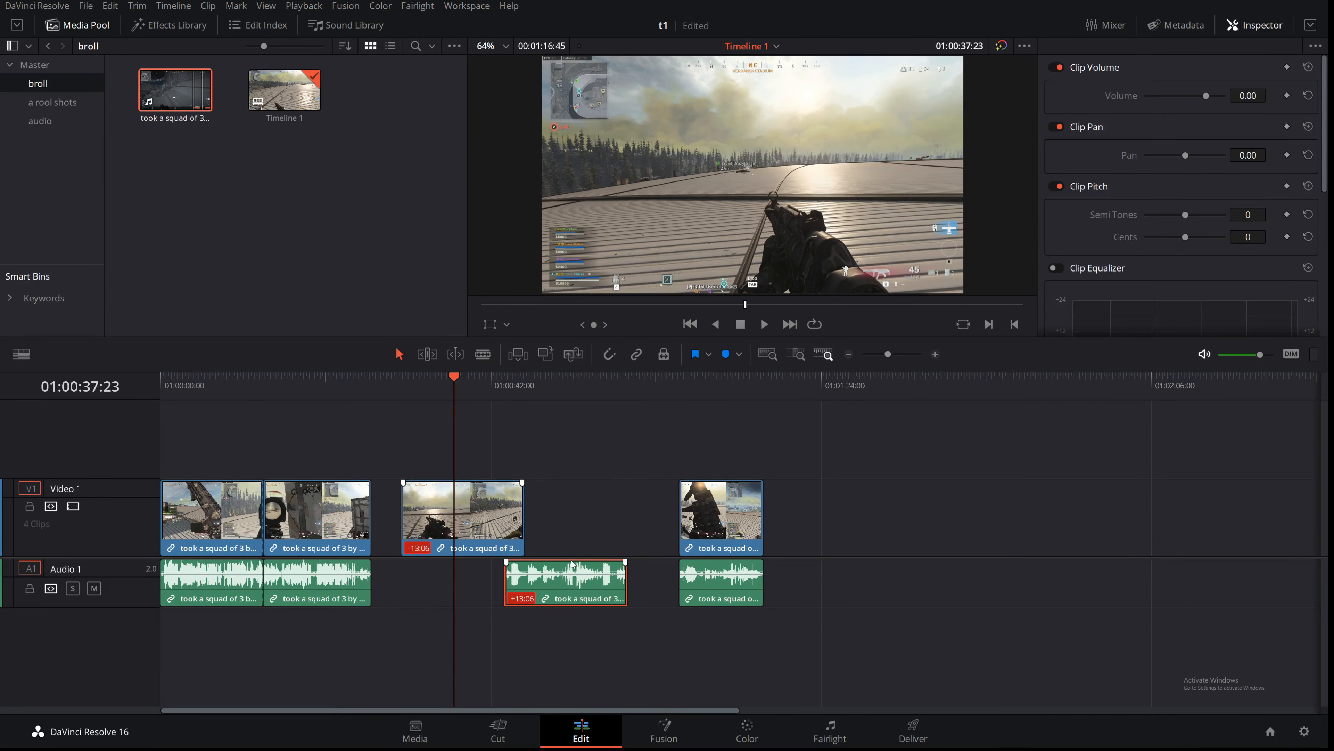
{"action": "key", "text": "ctrl+z"}
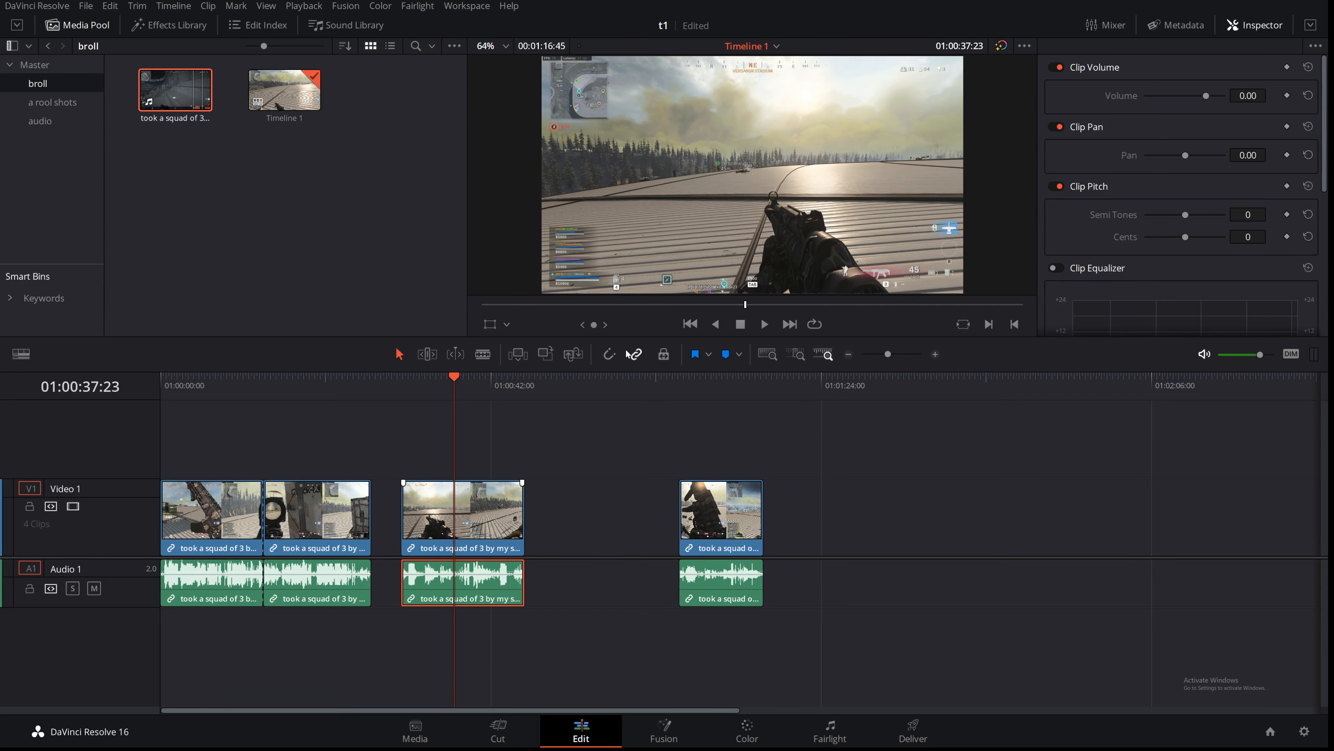
Step: Turn linked selection back on and move the piece left to close the gap after the second piece
{"action": "left_click", "coordinate": [636, 354]}
{"action": "left_click_drag", "start_coordinate": [502, 514], "coordinate": [431, 510]}
{"action": "left_click_drag", "start_coordinate": [890, 356], "coordinate": [883, 355]}
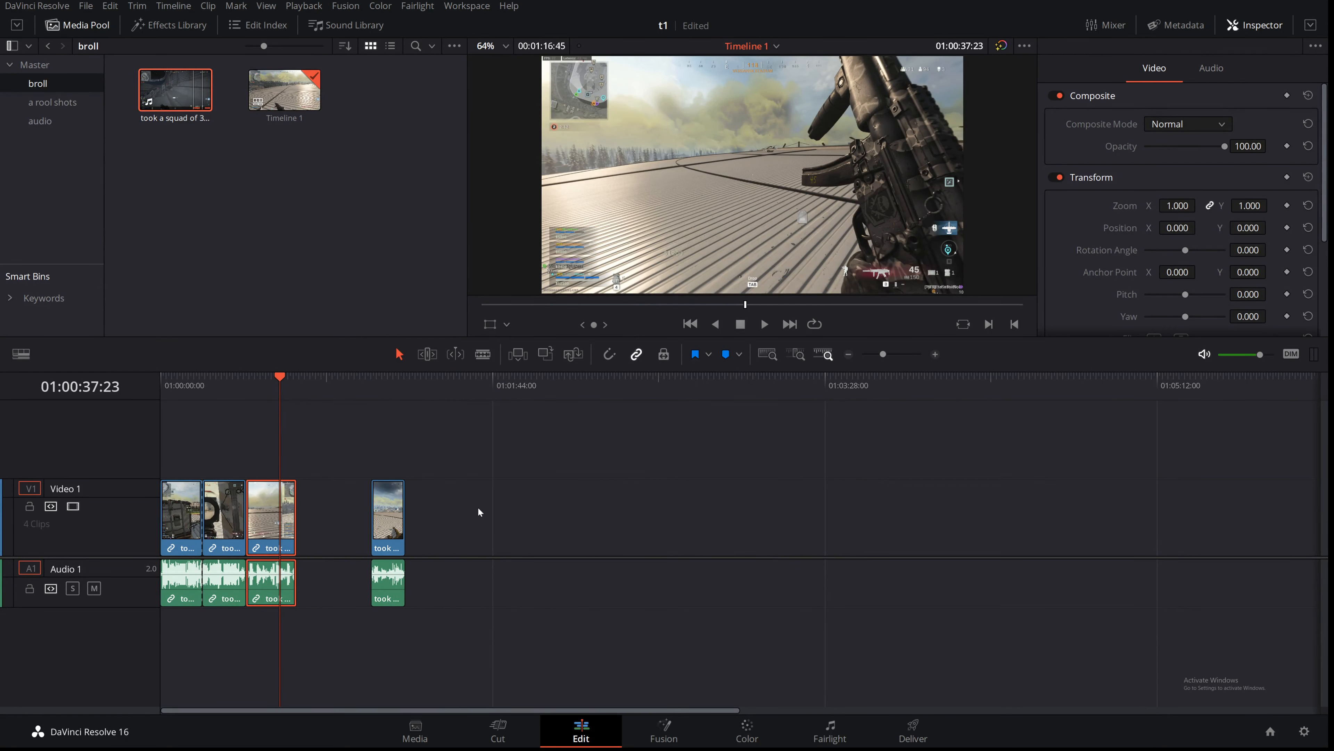
Step: Marquee-select all pieces except the first, delete them, and return the playhead to the start
{"action": "left_click_drag", "start_coordinate": [480, 511], "coordinate": [225, 566]}
{"action": "key", "text": "Delete"}
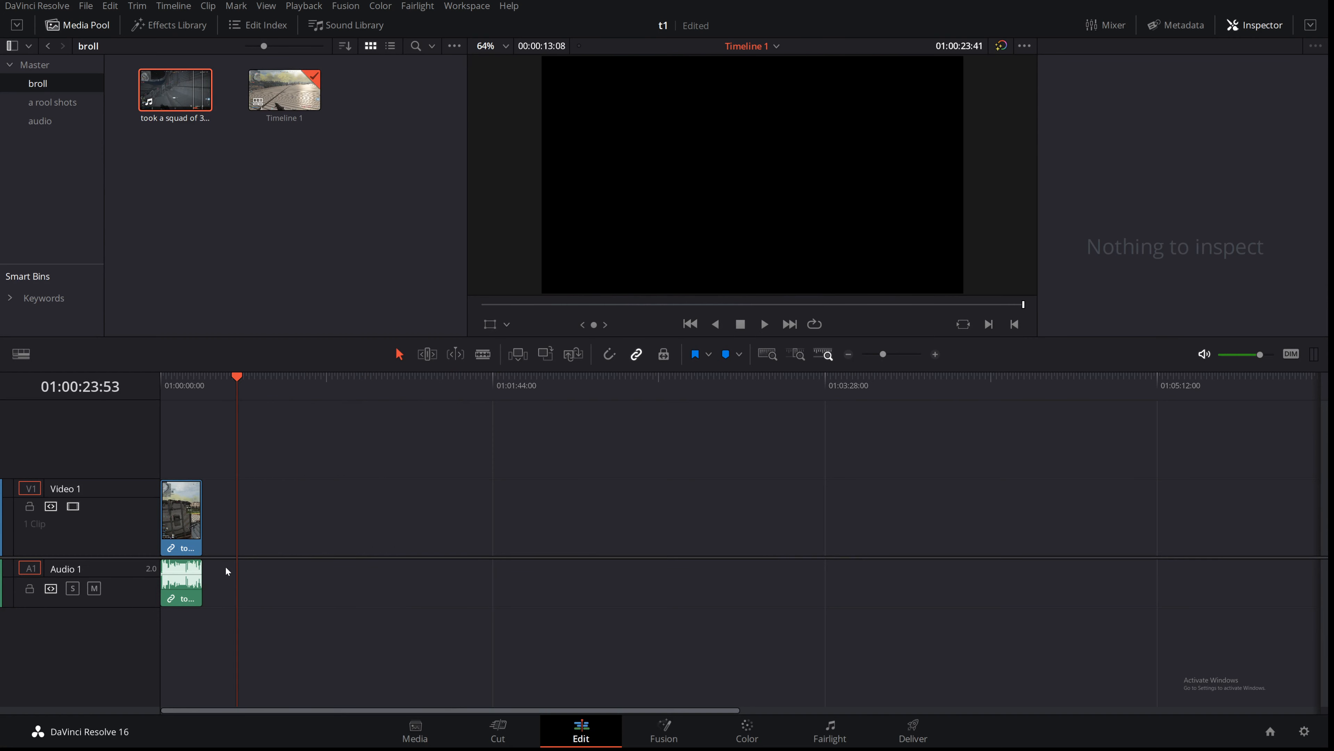
{"action": "left_click_drag", "start_coordinate": [235, 379], "coordinate": [126, 408]}
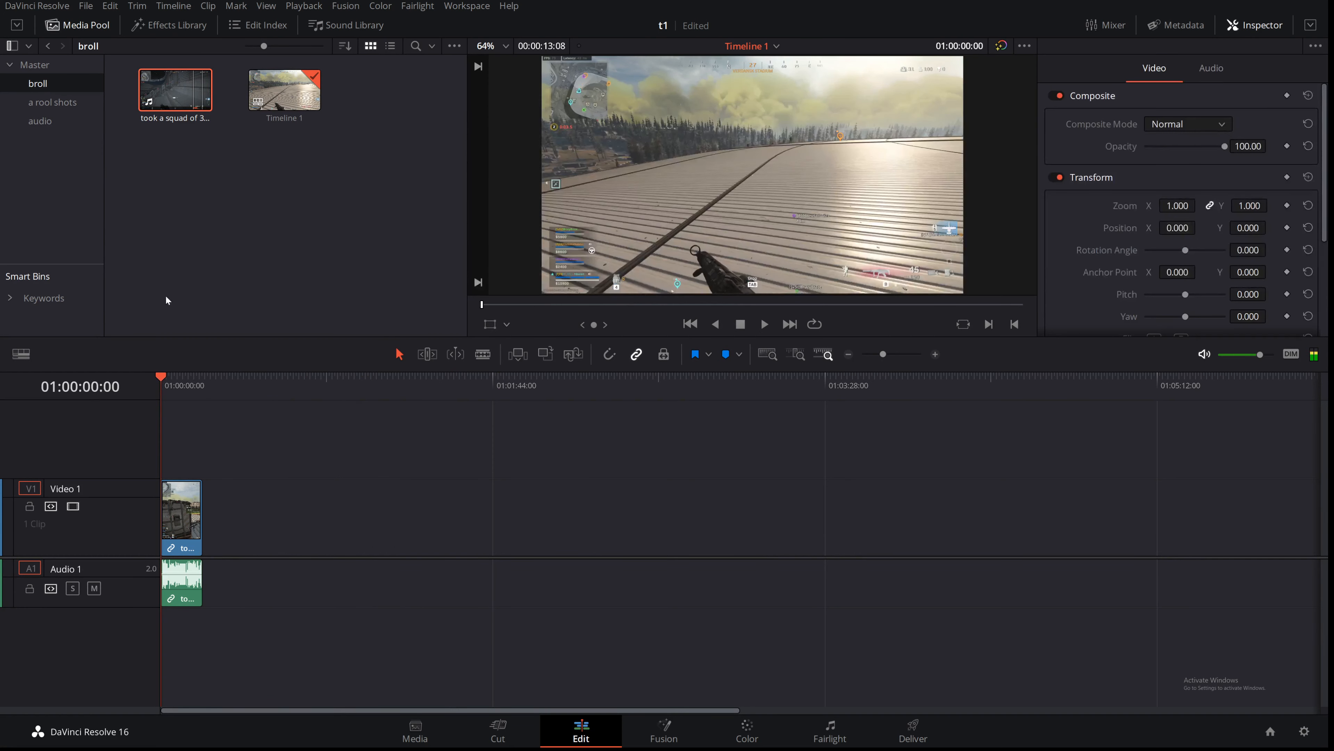
{"action": "left_click", "coordinate": [157, 26]}
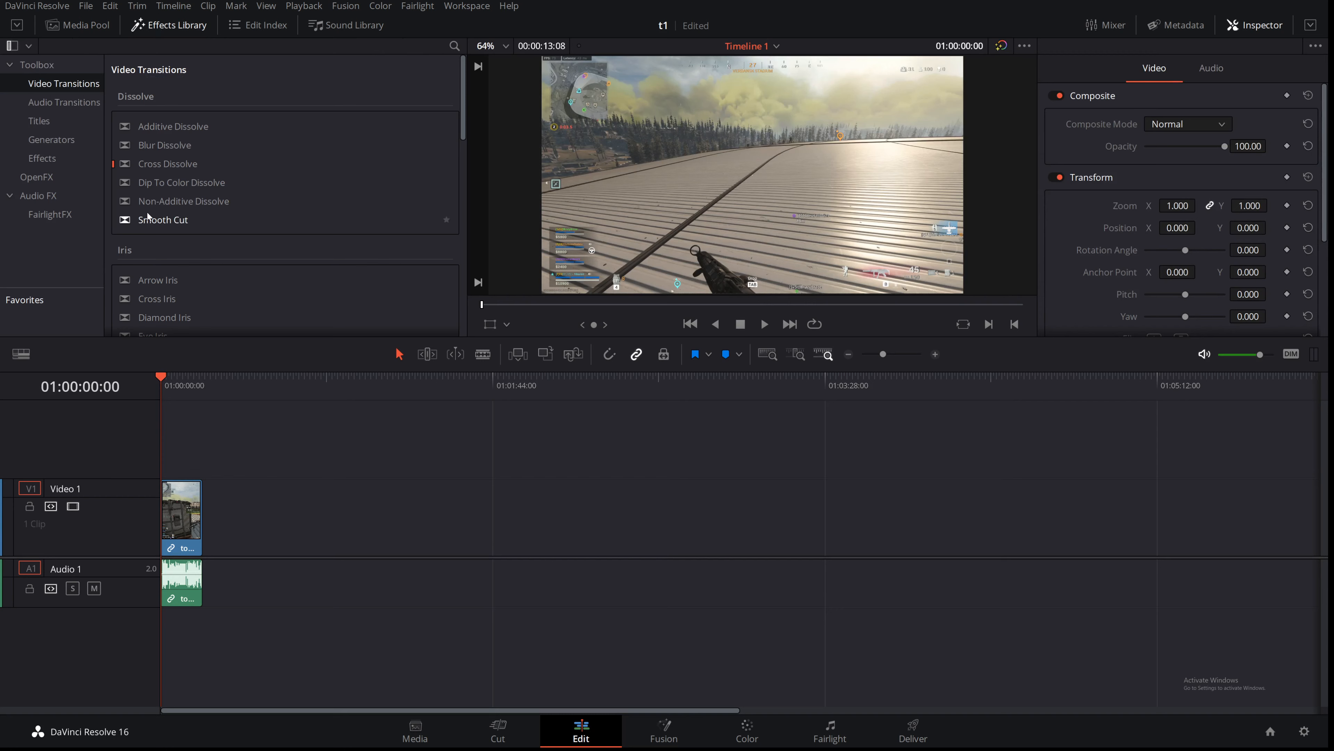
{"action": "left_click", "coordinate": [164, 29]}
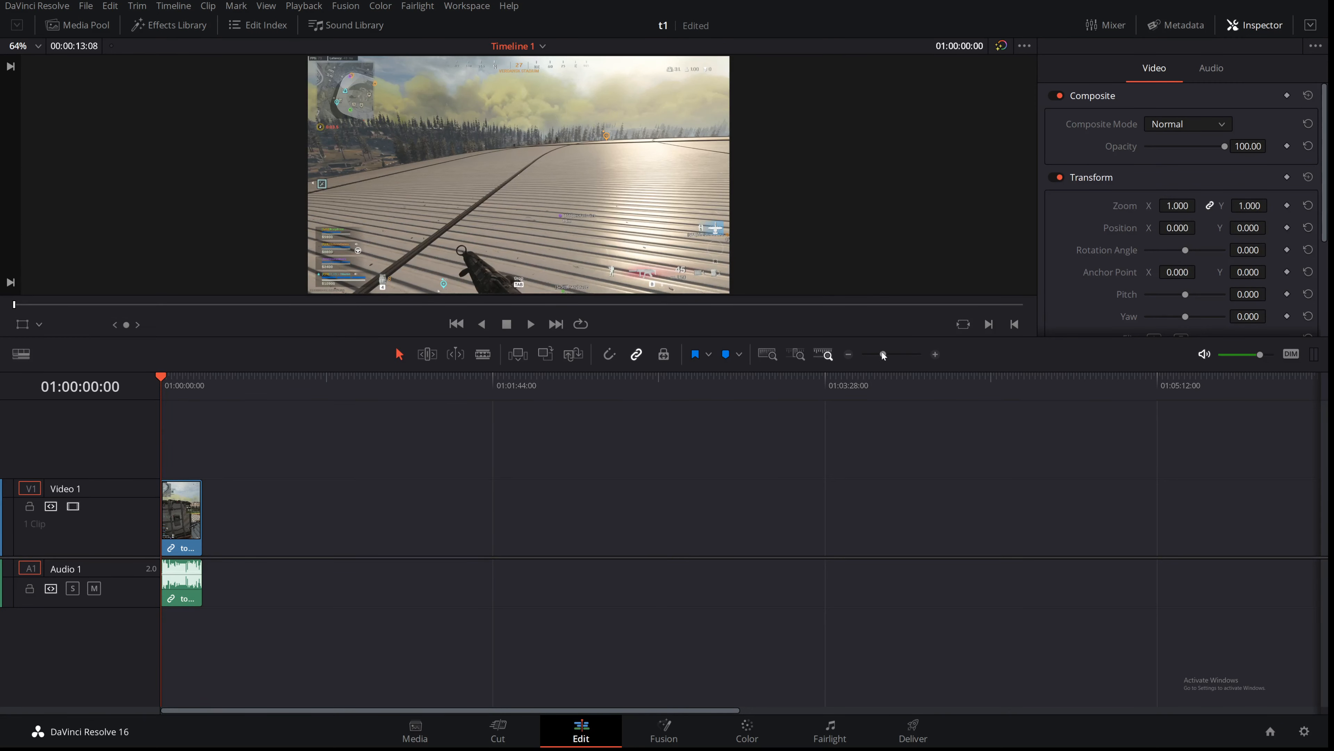
Step: Select the remaining clip, add an opacity keyframe at its start and set opacity to 0
{"action": "left_click_drag", "start_coordinate": [884, 352], "coordinate": [894, 352]}
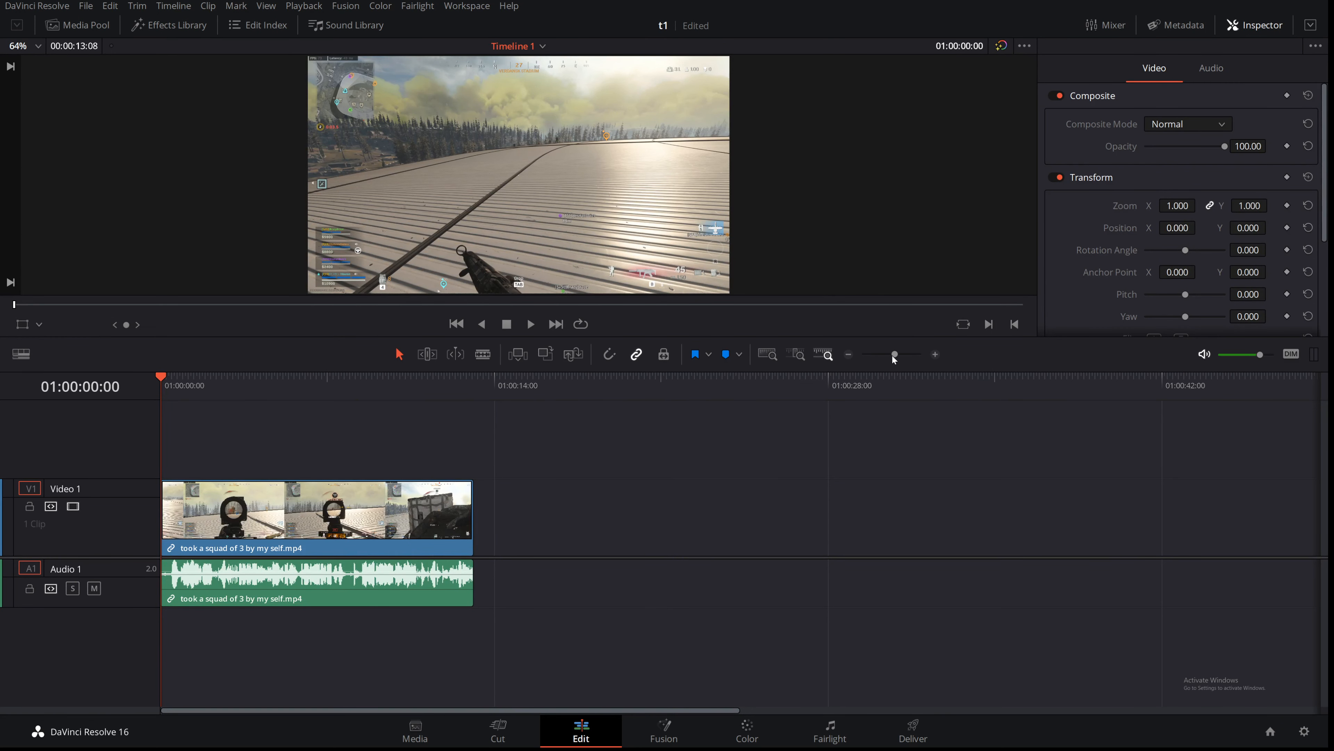
{"action": "left_click", "coordinate": [417, 557]}
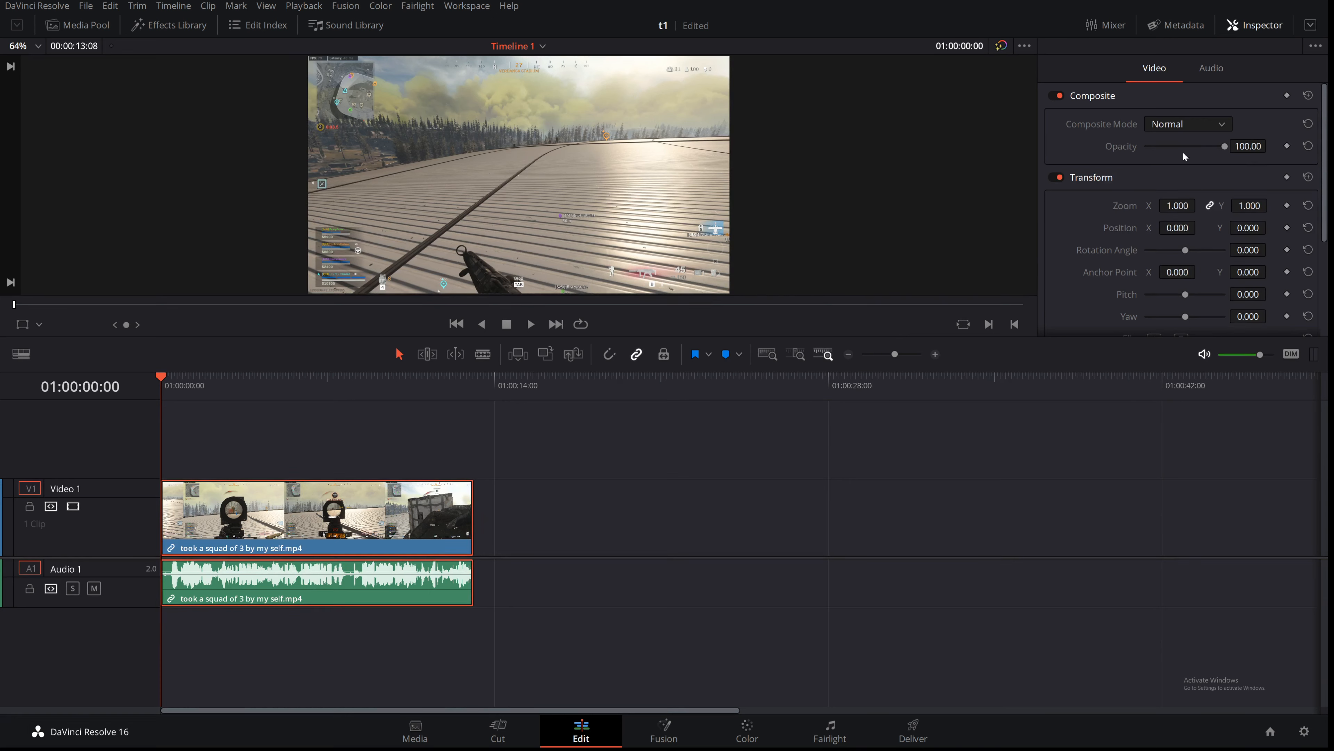
{"action": "left_click", "coordinate": [1287, 146]}
{"action": "left_click_drag", "start_coordinate": [1226, 147], "coordinate": [1104, 152]}
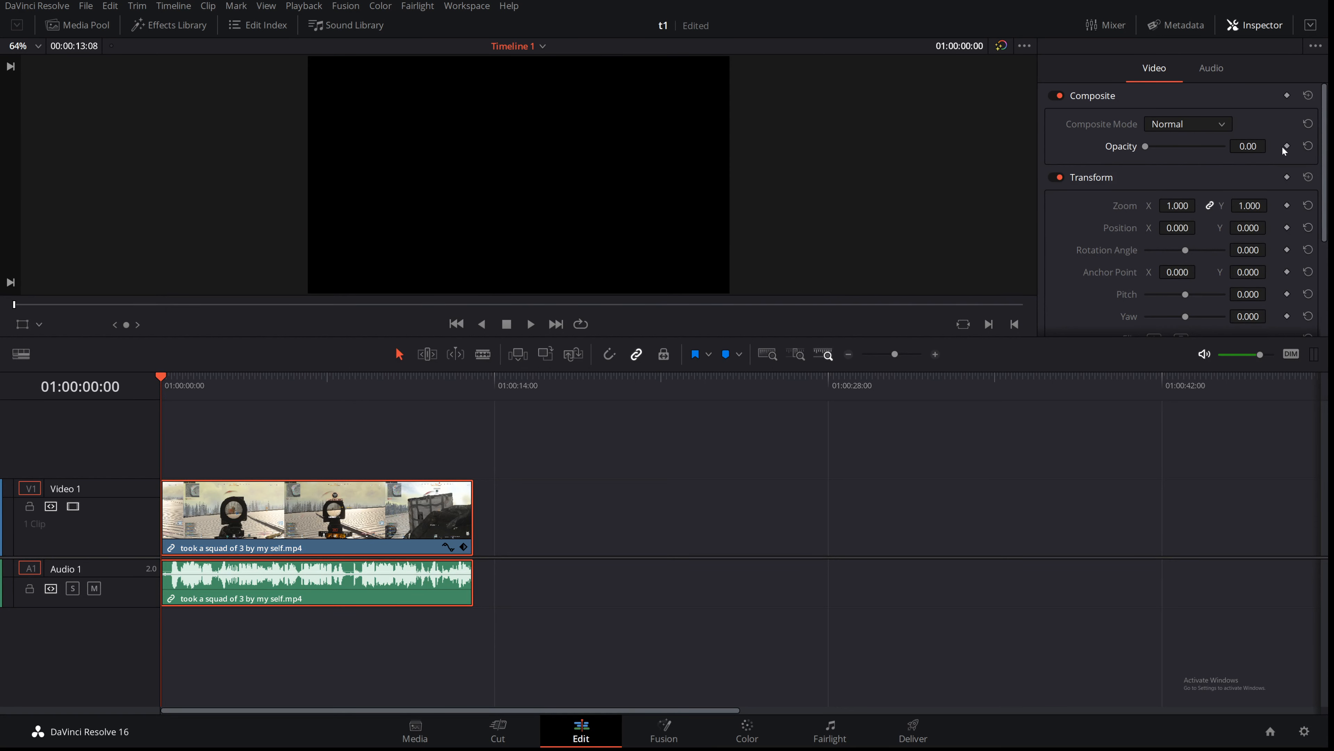
Step: Open the clip's opacity keyframe curve in the timeline and add two keyframes along the opacity line
{"action": "left_click", "coordinate": [447, 548]}
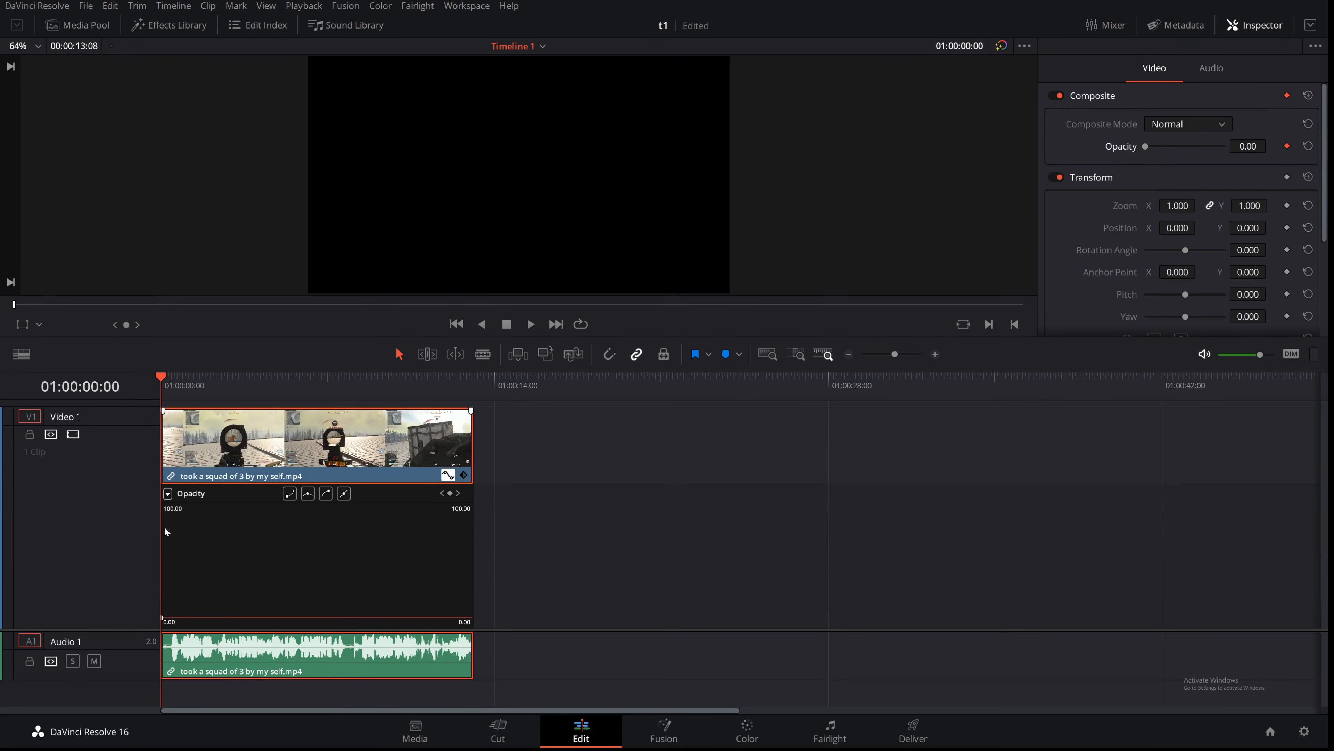
{"action": "left_click", "coordinate": [168, 493]}
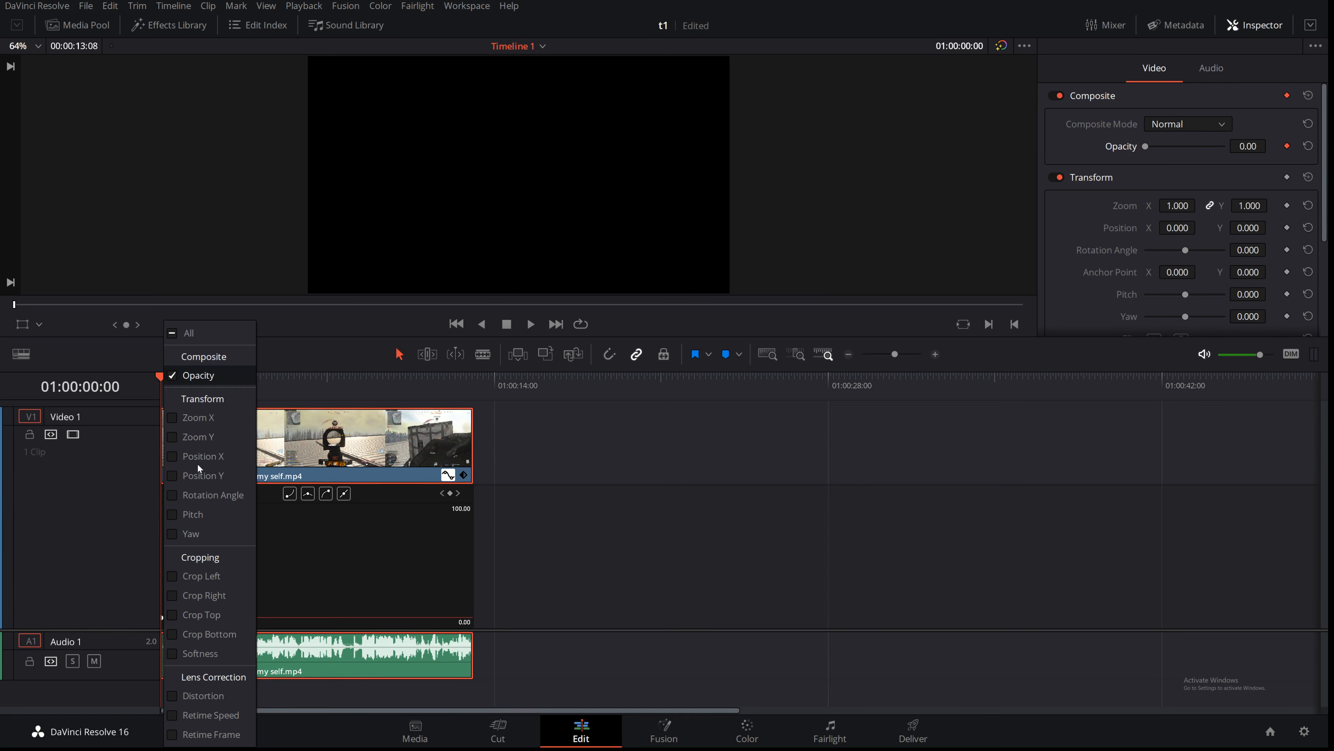
{"action": "left_click", "coordinate": [319, 545]}
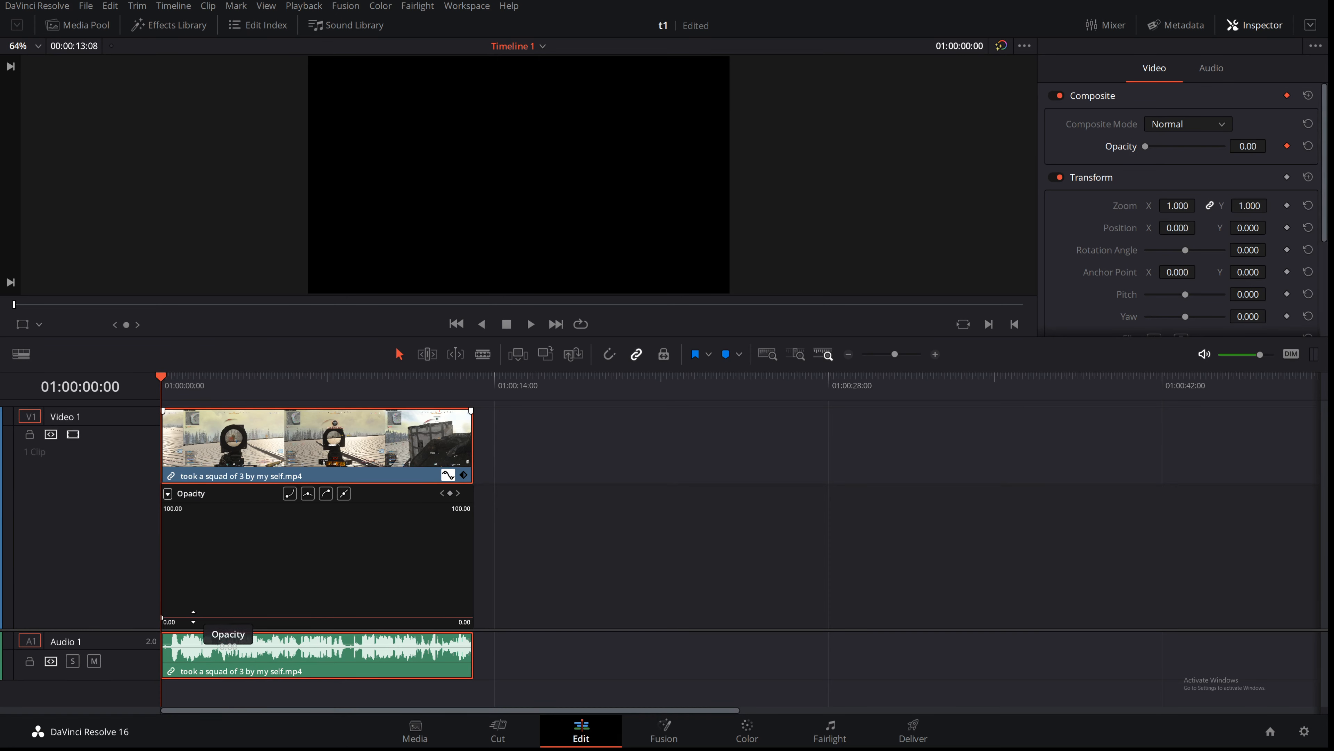
{"action": "left_click", "coordinate": [193, 617], "text": "alt"}
{"action": "left_click", "coordinate": [255, 617], "text": "alt"}
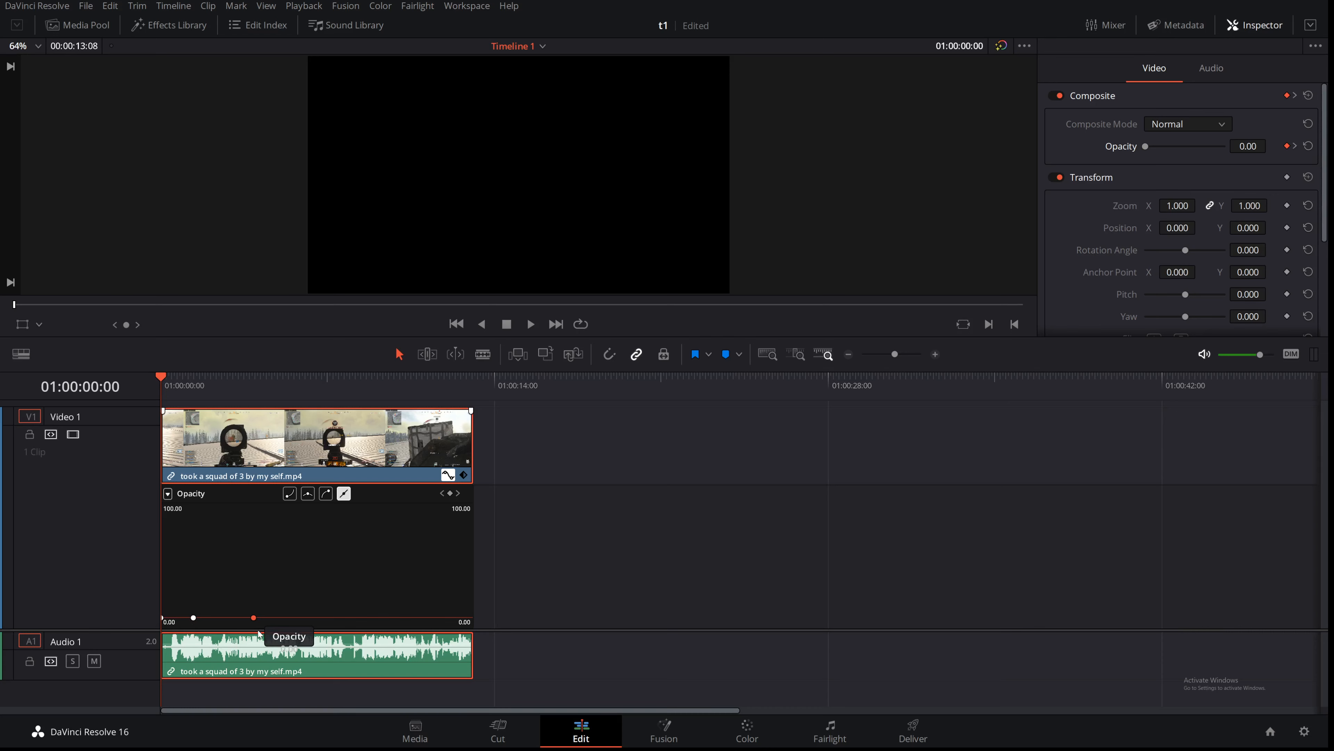
Step: Drag the opacity keyframes into a quick fade-in from 0 to 100 at the clip's start, and play it back
{"action": "left_click_drag", "start_coordinate": [256, 617], "coordinate": [250, 514]}
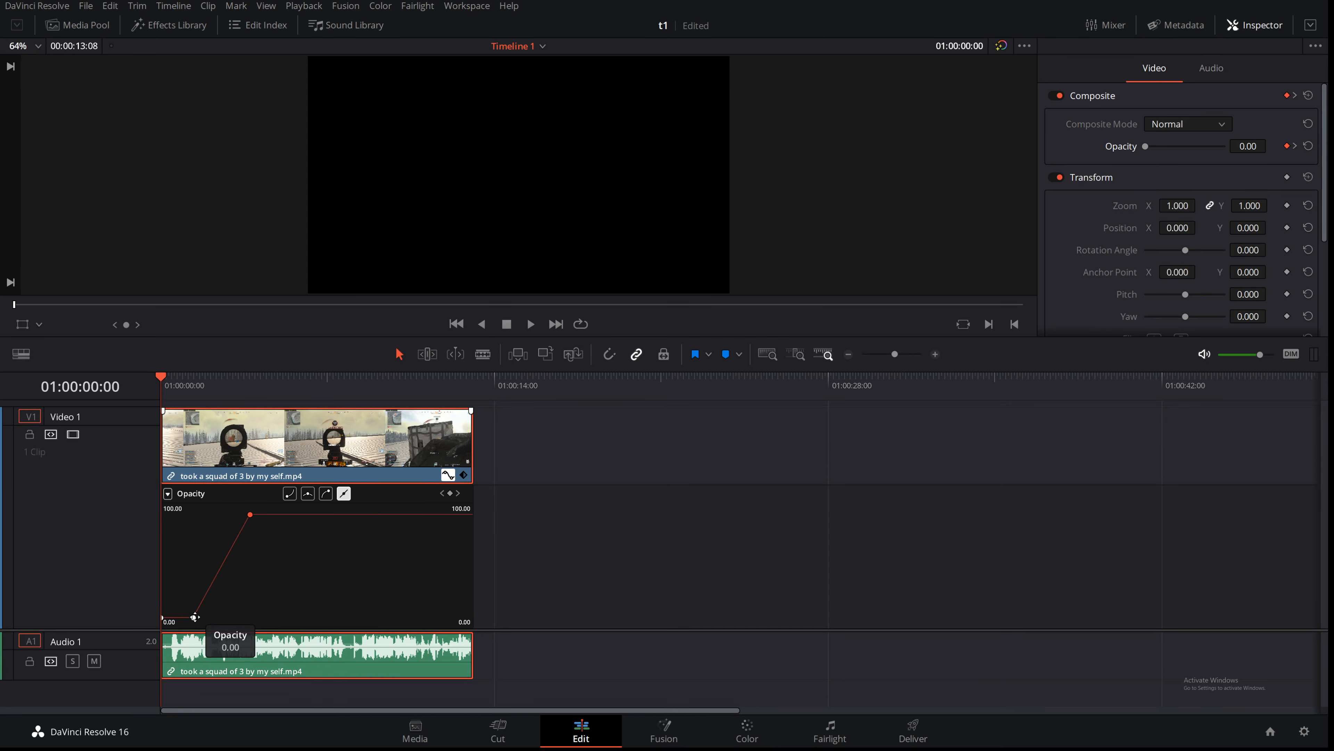
{"action": "left_click_drag", "start_coordinate": [193, 616], "coordinate": [183, 568]}
{"action": "left_click_drag", "start_coordinate": [250, 514], "coordinate": [202, 514]}
{"action": "key", "text": "space"}
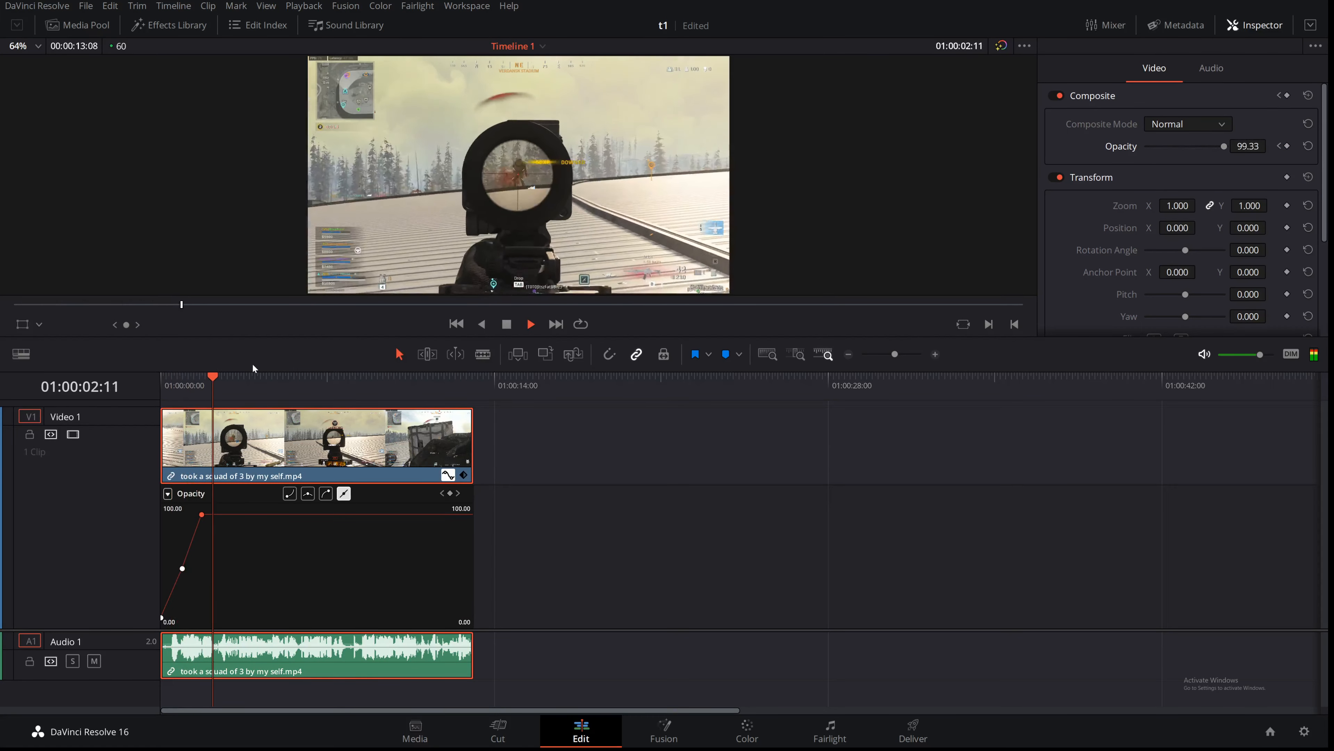
{"action": "key", "text": "space"}
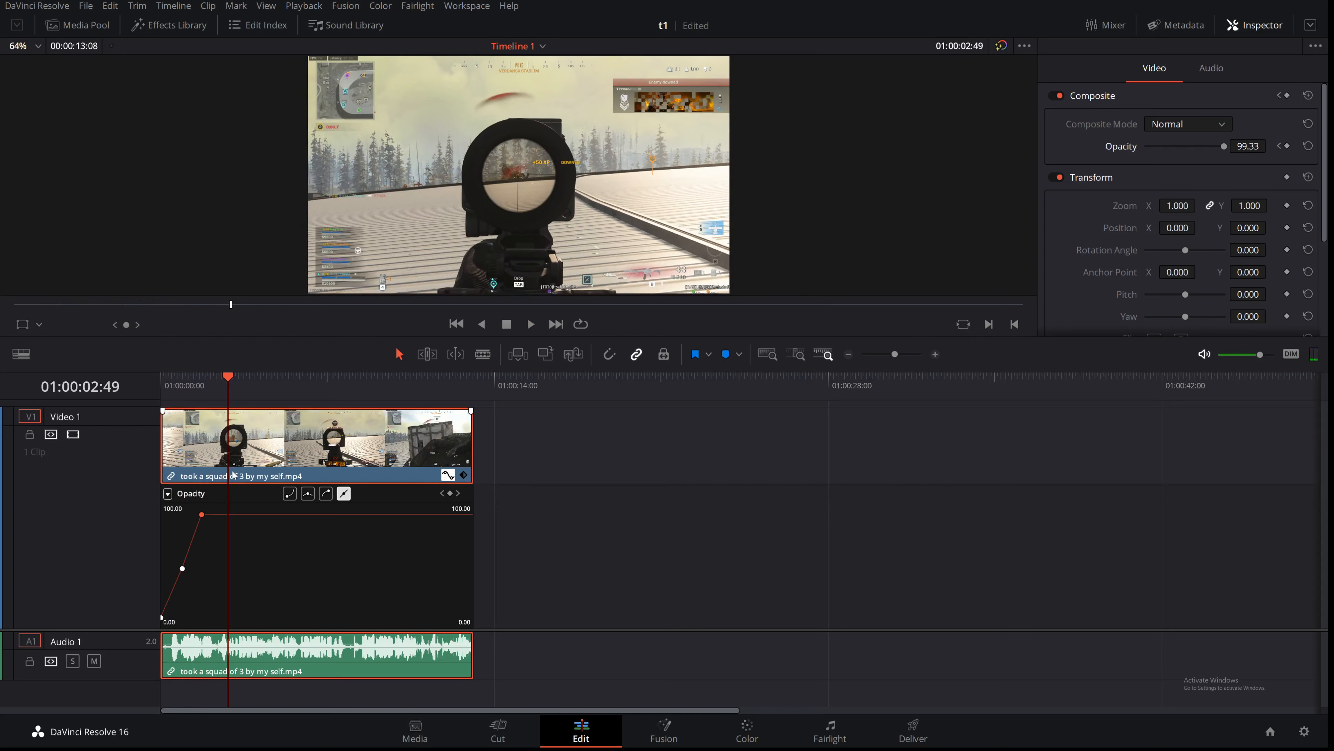
Step: Switch the clip's keyframe curve to Retime Speed and create a speed ramp near the clip's start
{"action": "left_click", "coordinate": [168, 493]}
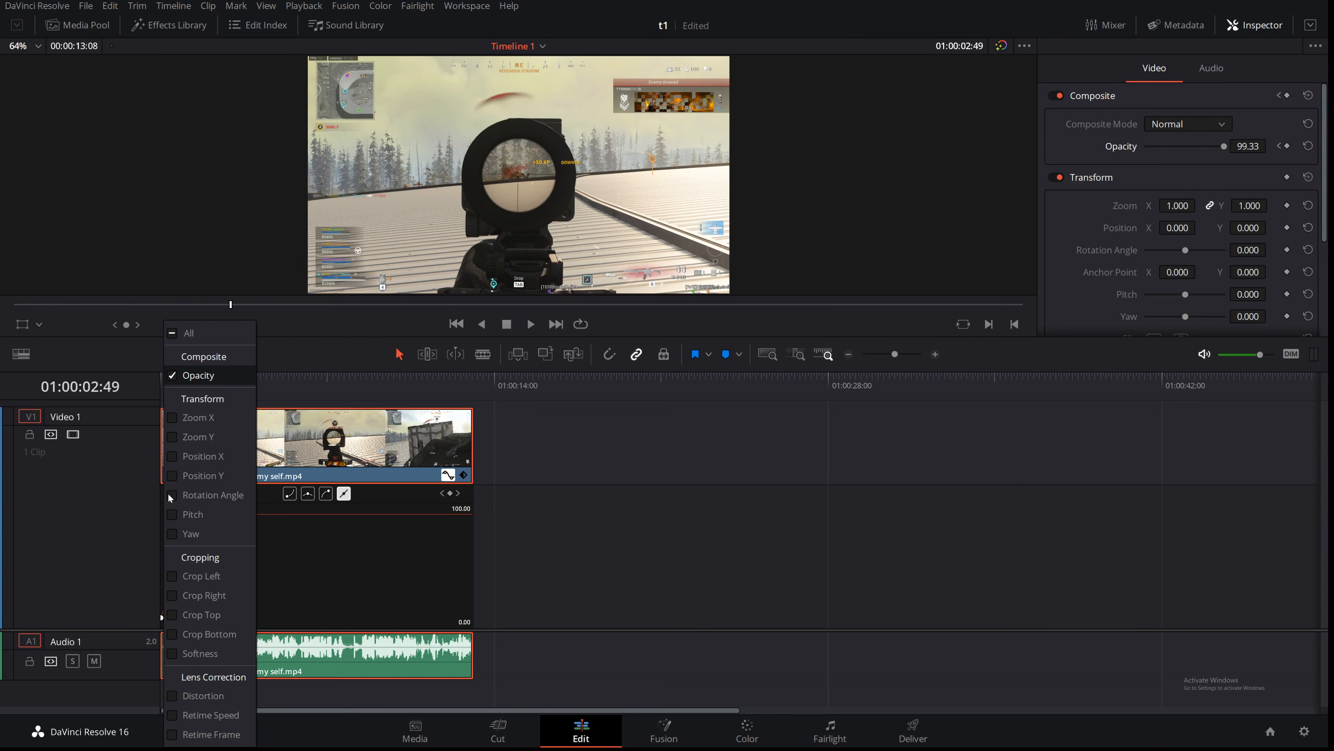
{"action": "left_click", "coordinate": [176, 716]}
{"action": "left_click_drag", "start_coordinate": [305, 579], "coordinate": [281, 309]}
{"action": "left_click_drag", "start_coordinate": [243, 532], "coordinate": [243, 513]}
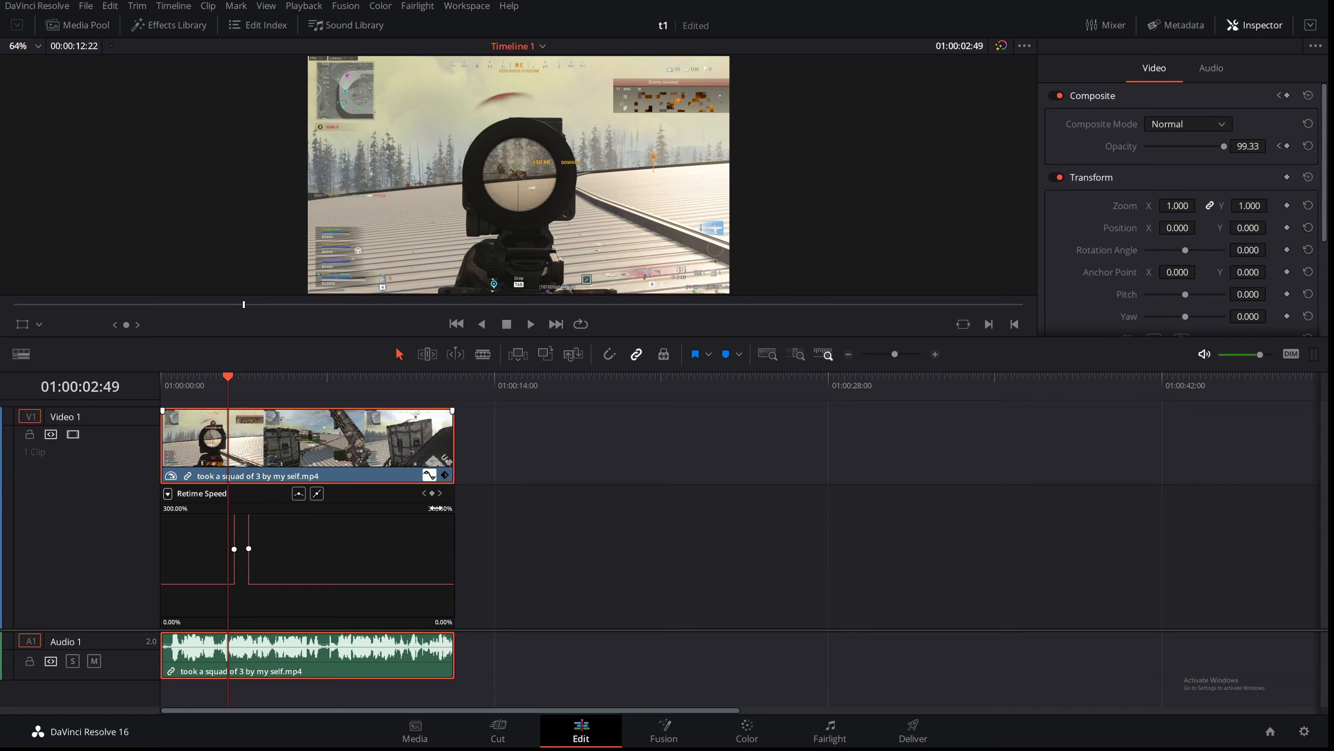
Step: Raise the retime speed ramp's peak to 1370% and play back the result
{"action": "left_click_drag", "start_coordinate": [441, 508], "coordinate": [583, 499]}
{"action": "left_click_drag", "start_coordinate": [246, 595], "coordinate": [265, 366]}
{"action": "key", "text": "space"}
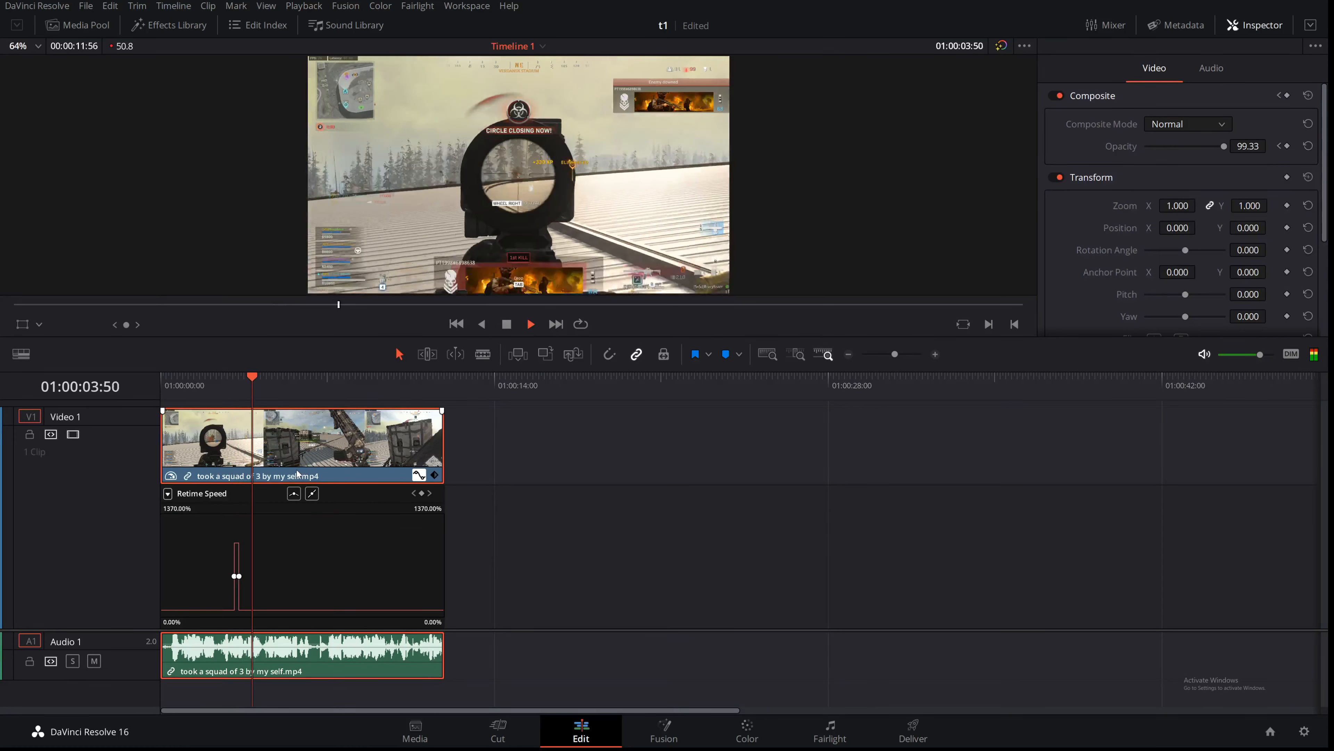
Step: Zoom in on the speed ramp, apply smooth easing to both of its keyframes and nudge one of them
{"action": "left_click", "coordinate": [239, 390]}
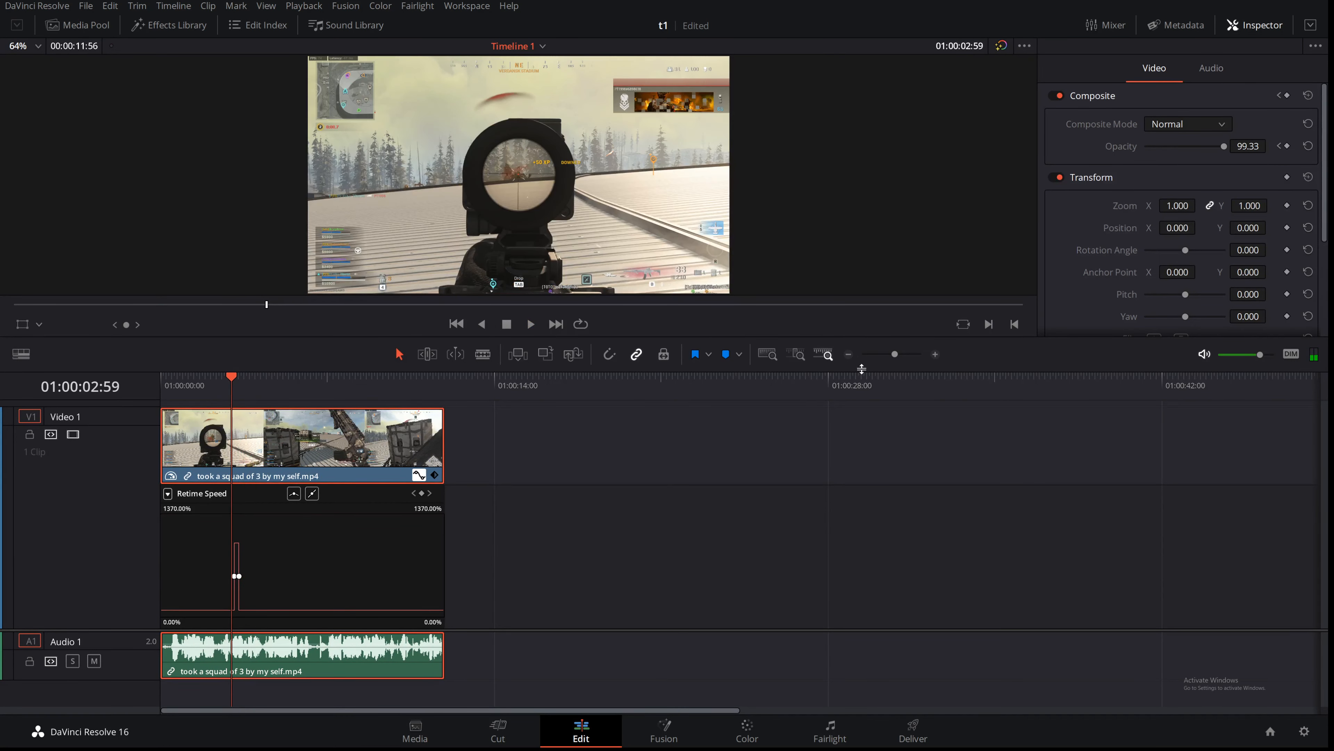
{"action": "left_click_drag", "start_coordinate": [895, 354], "coordinate": [905, 353]}
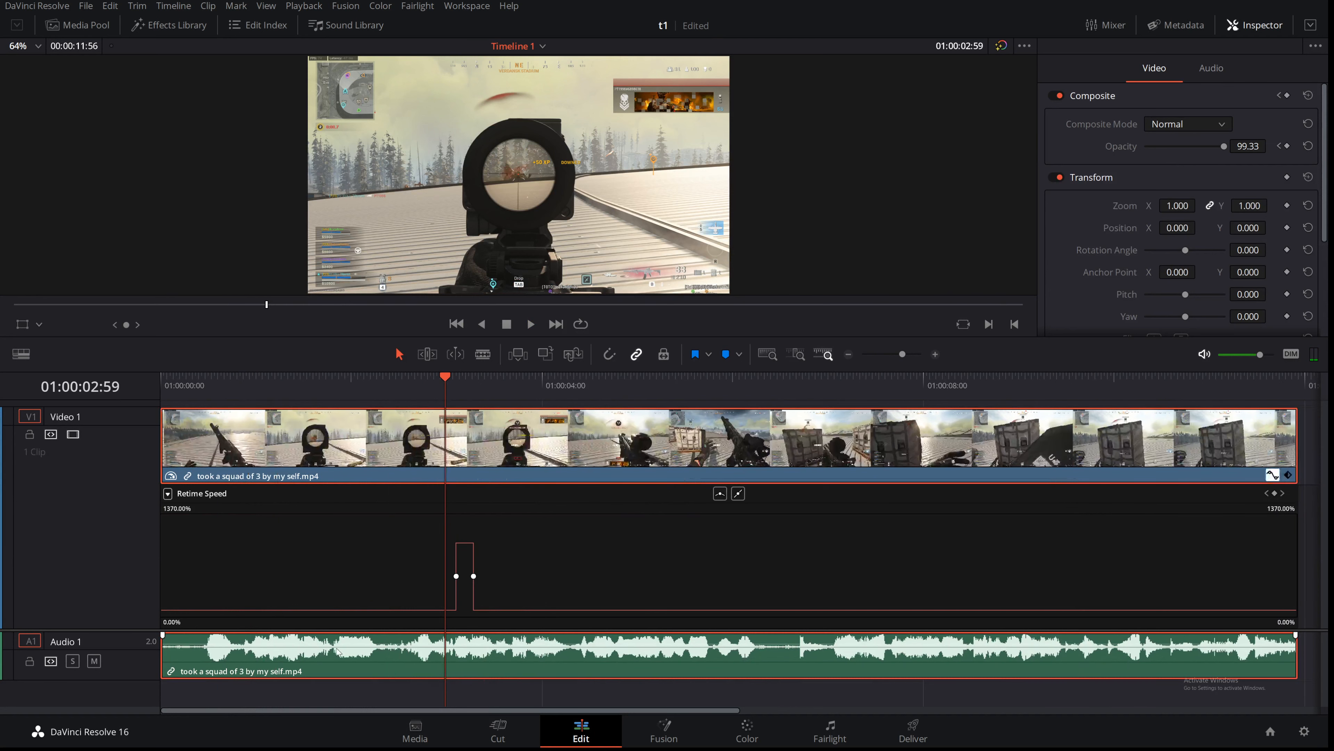
{"action": "left_click", "coordinate": [457, 576]}
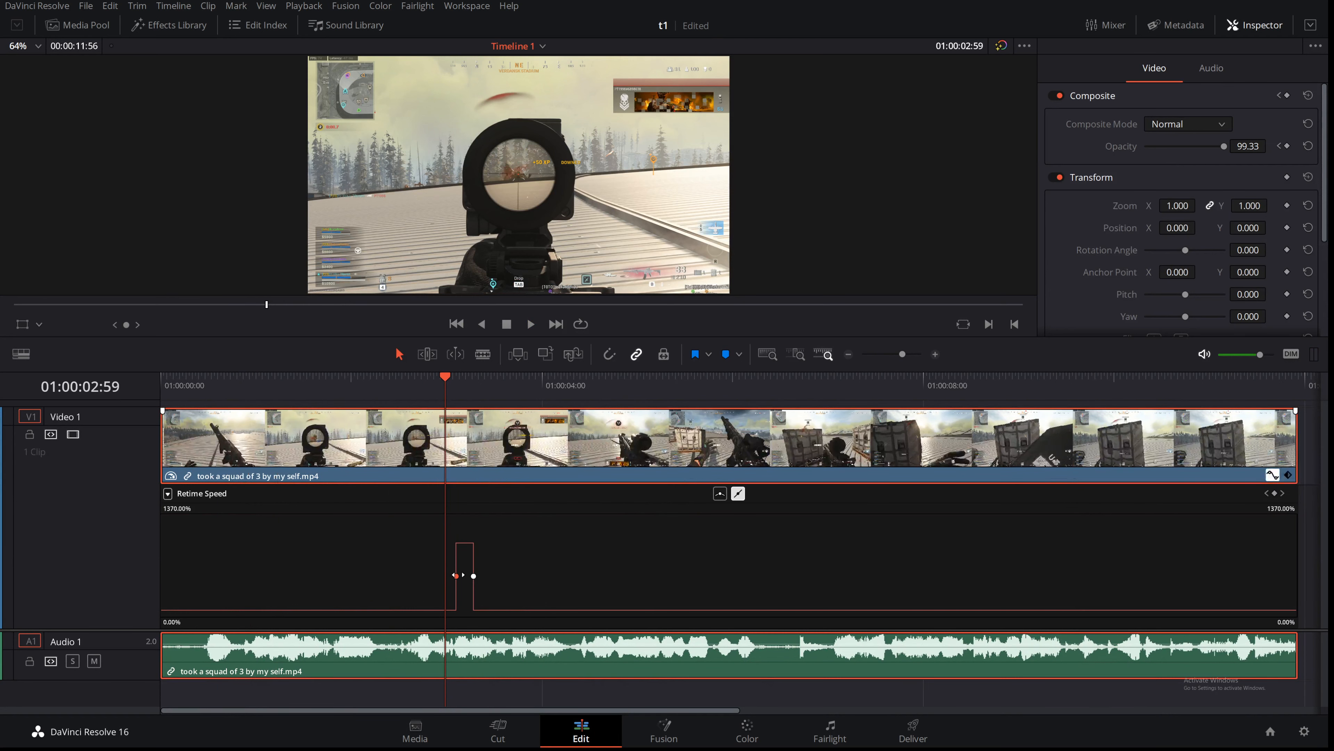
{"action": "left_click", "coordinate": [720, 493]}
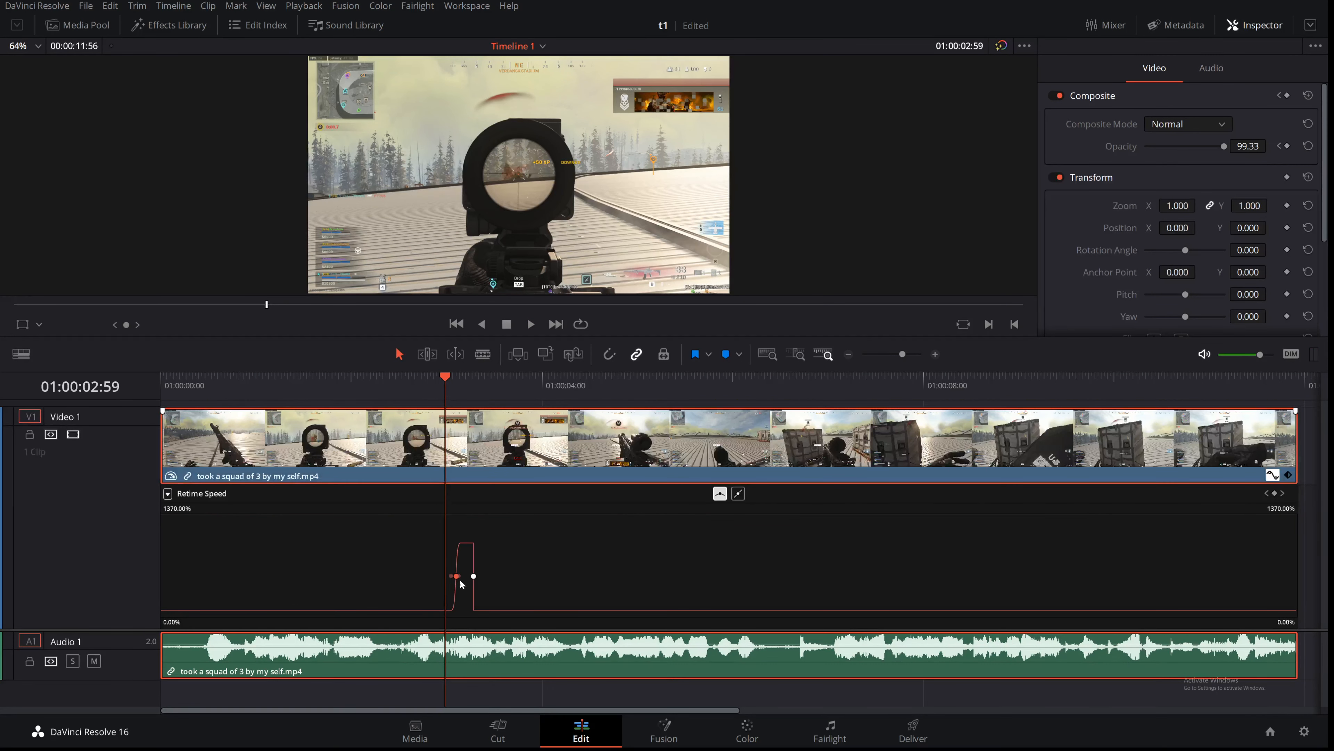
{"action": "left_click", "coordinate": [474, 576]}
{"action": "left_click", "coordinate": [720, 494]}
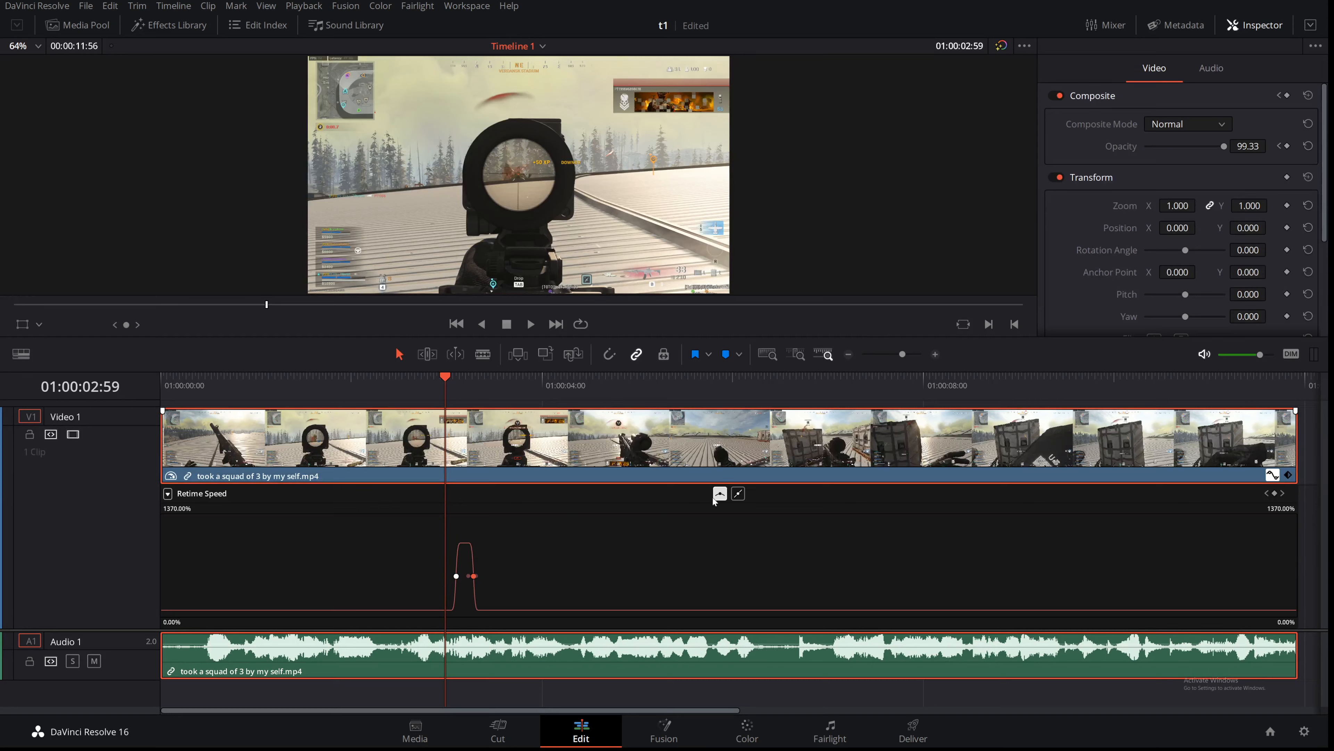
{"action": "mouse_move", "coordinate": [468, 576]}
{"action": "left_mouse_down"}
{"action": "mouse_move", "coordinate": [450, 581]}
{"action": "mouse_move", "coordinate": [468, 584]}
{"action": "left_mouse_up"}
Step: Undo the last three changes to the speed curve
{"action": "key", "text": "ctrl+z"}
{"action": "key", "text": "ctrl+z"}
{"action": "key", "text": "ctrl+z"}
{"action": "key", "text": "ctrl+z"}
{"action": "key", "text": "ctrl+z"}
{"action": "key", "text": "ctrl+z"}
{"action": "key", "text": "ctrl+z"}
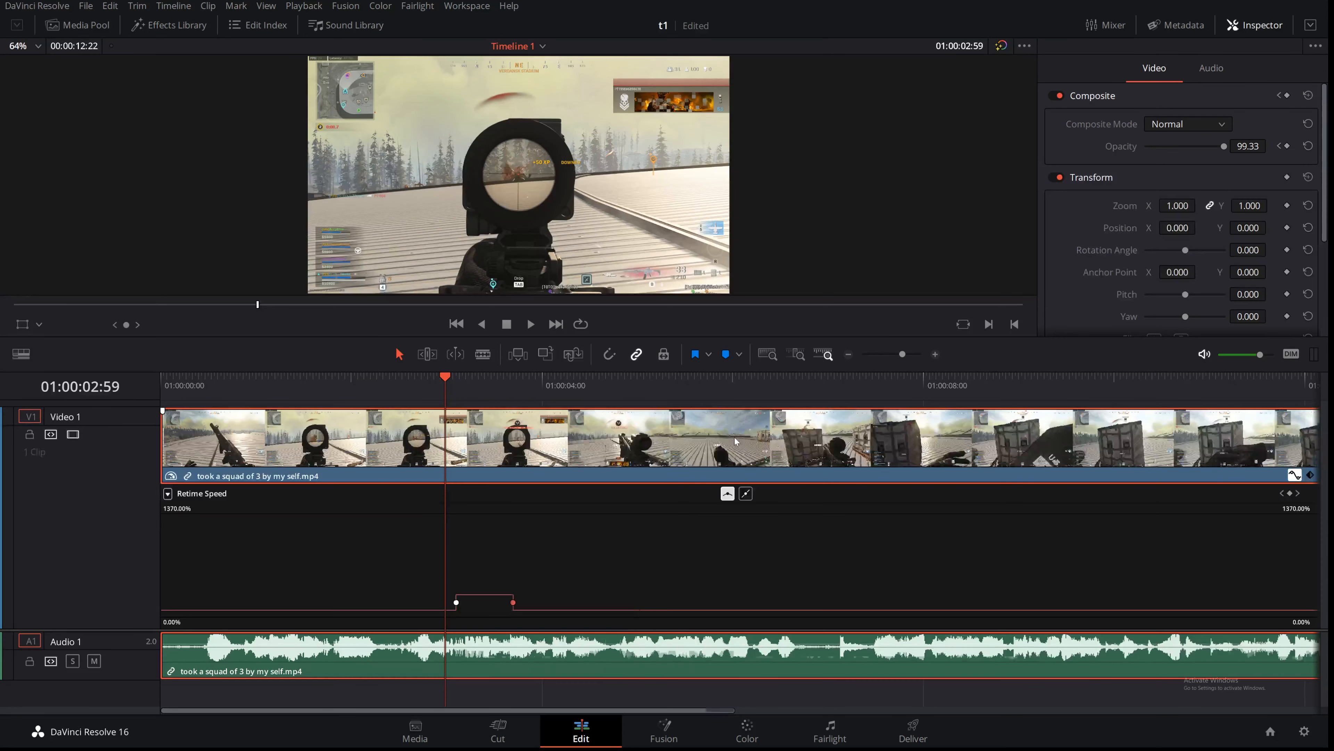
Step: Zoom the timeline back out and switch to the Color page
{"action": "left_click_drag", "start_coordinate": [902, 353], "coordinate": [895, 354]}
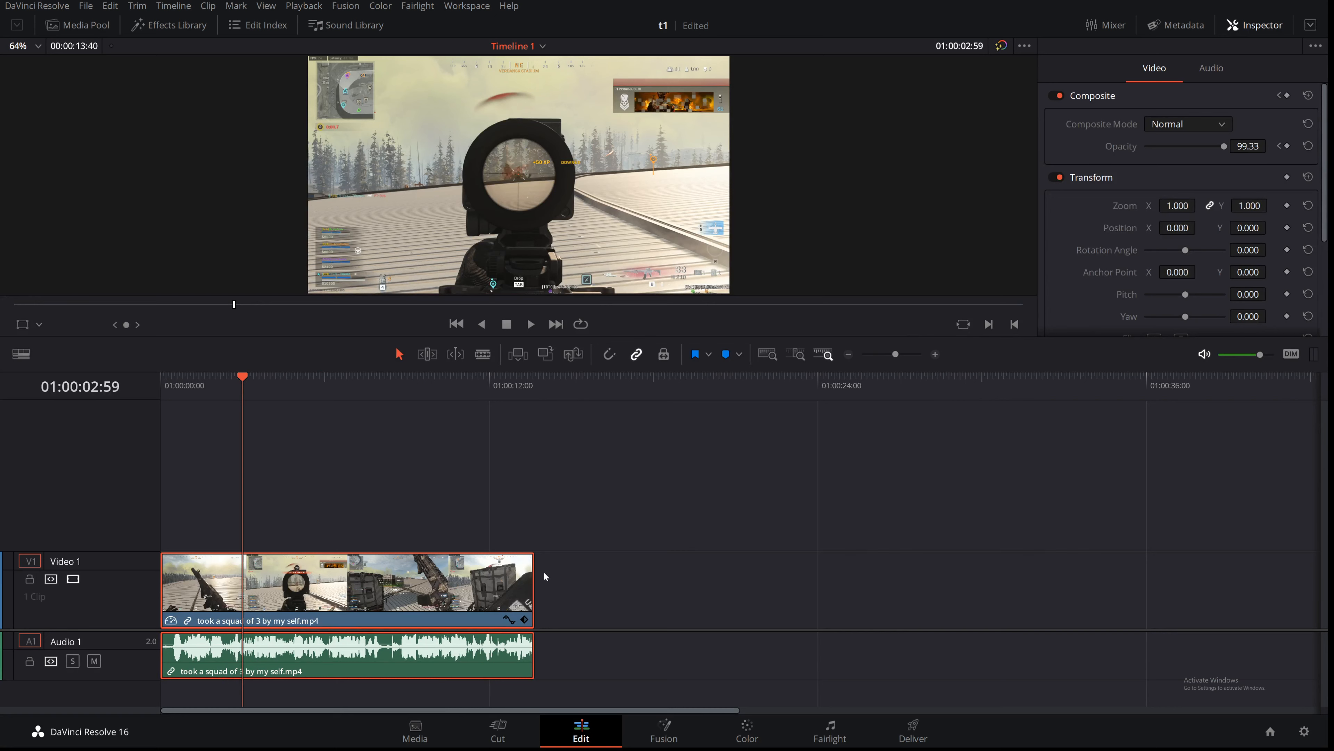
{"action": "left_click", "coordinate": [745, 734]}
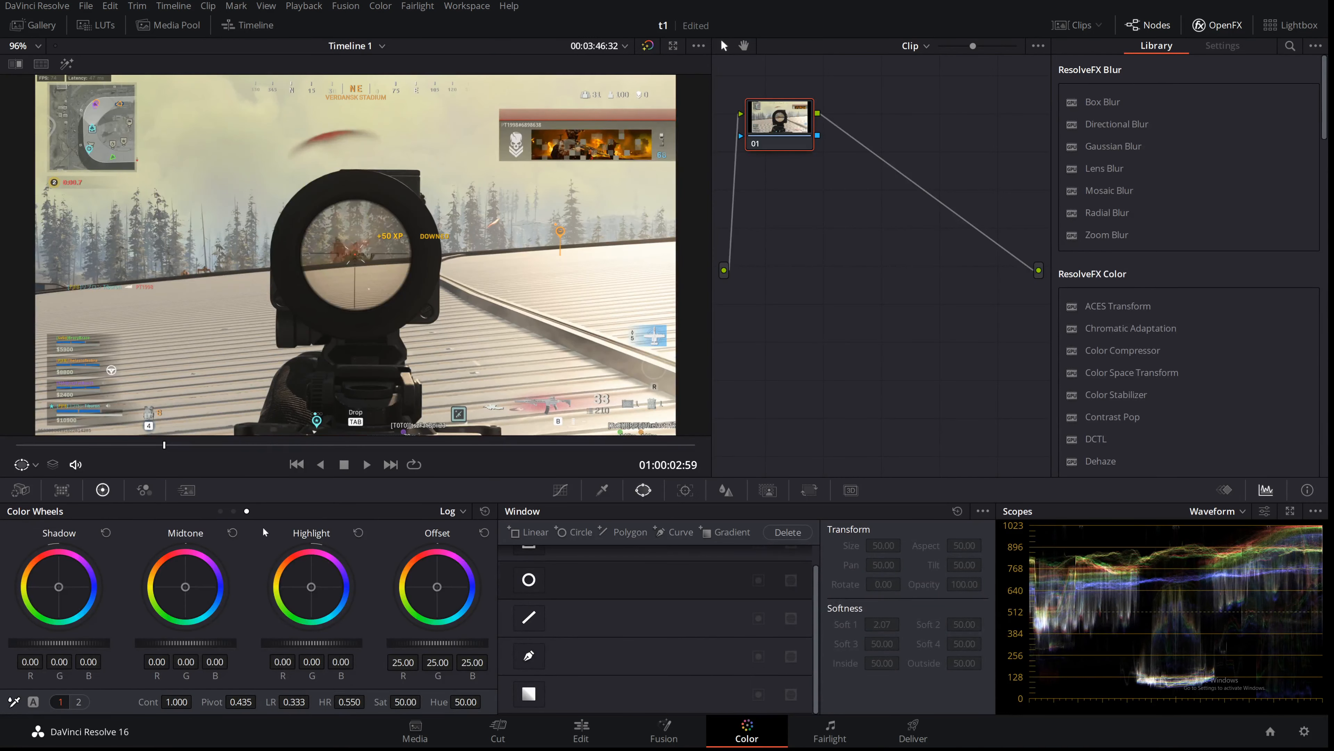
Step: Browse the color wheel modes, returning to the Log wheels
{"action": "left_click", "coordinate": [220, 511]}
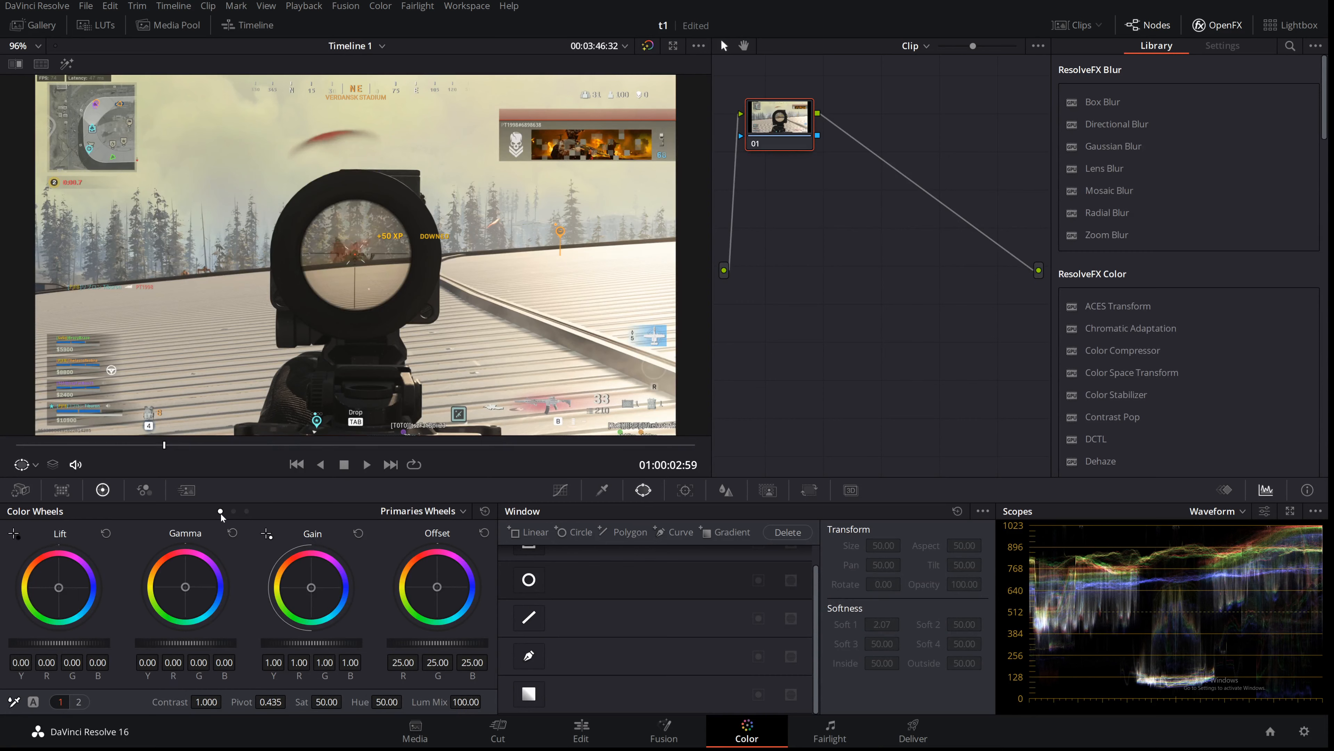
{"action": "left_click", "coordinate": [233, 510]}
{"action": "left_click", "coordinate": [247, 511]}
{"action": "left_click", "coordinate": [220, 511]}
{"action": "left_click", "coordinate": [248, 511]}
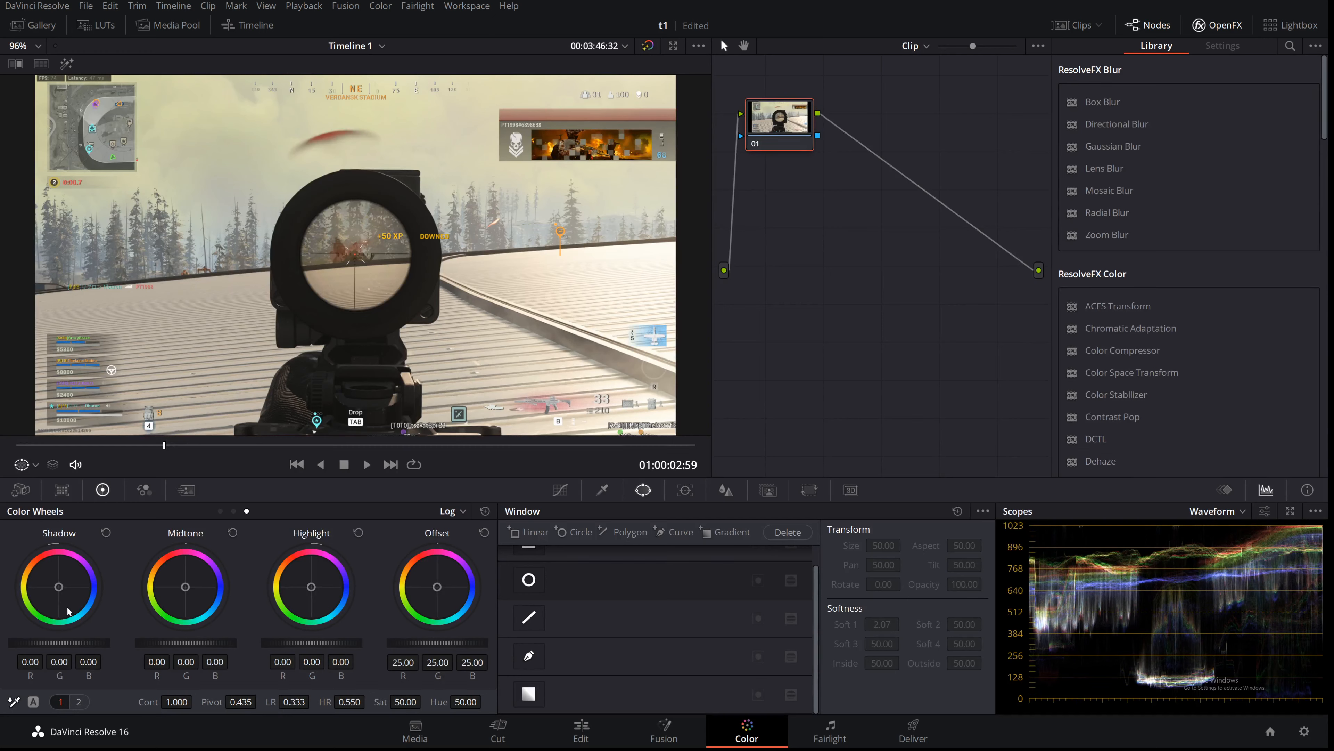
Step: Open the Curves tool and add two control points on the custom curve
{"action": "left_click_drag", "start_coordinate": [58, 587], "coordinate": [58, 586]}
{"action": "scroll", "coordinate": [612, 589], "scroll_direction": "up", "scroll_amount": 1}
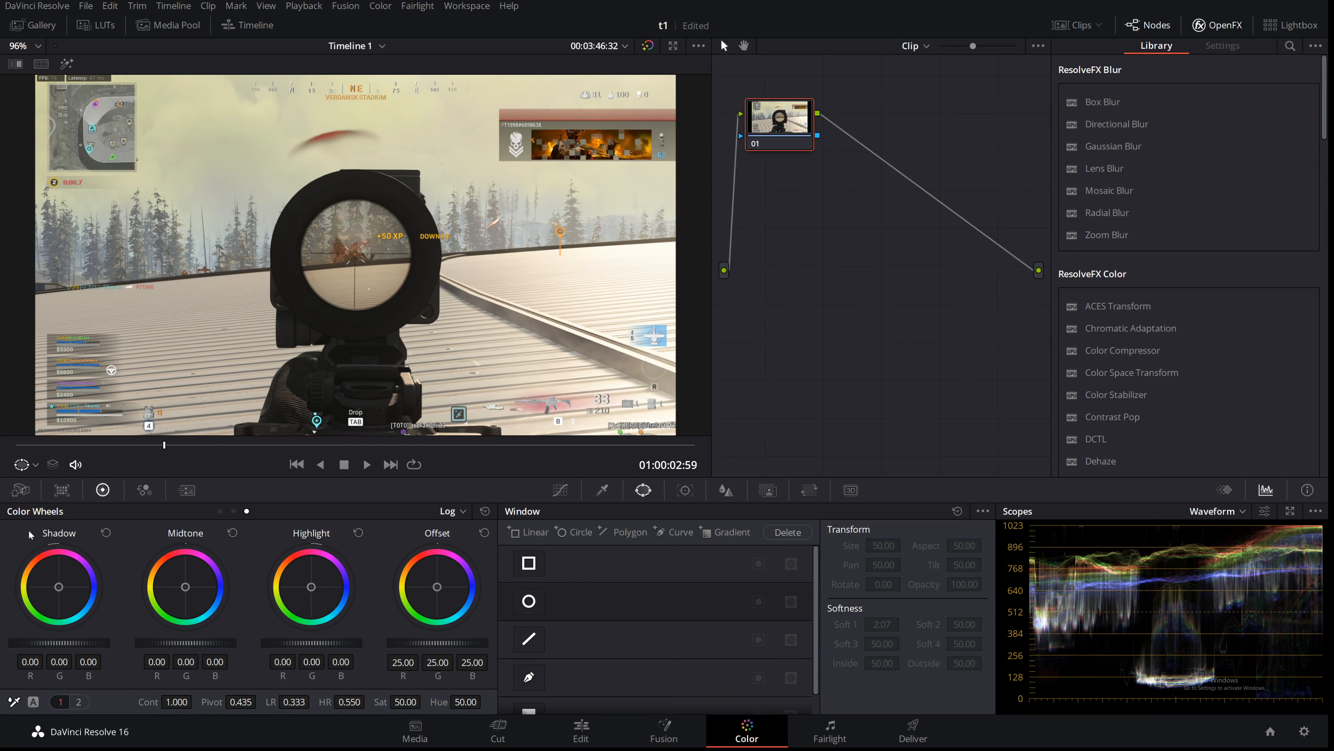
{"action": "left_click", "coordinate": [562, 490]}
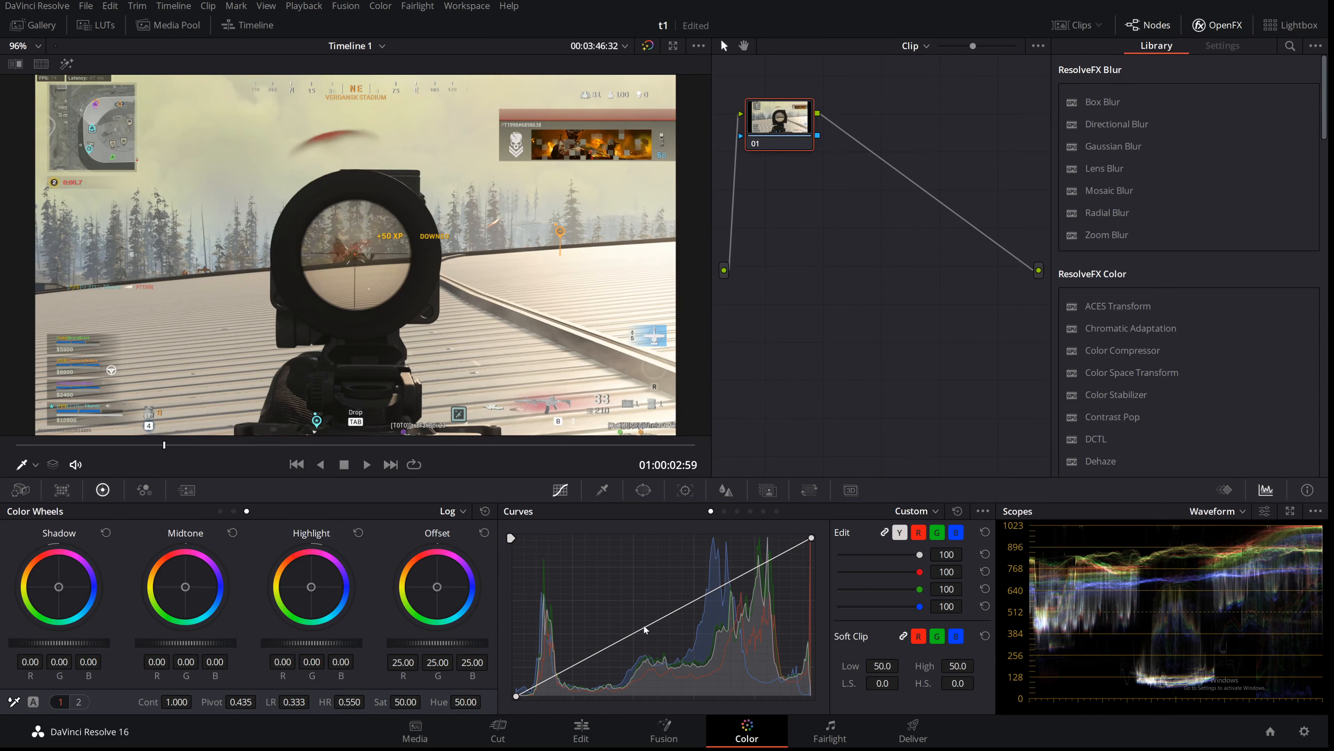
{"action": "left_click", "coordinate": [646, 629]}
{"action": "left_click", "coordinate": [576, 664]}
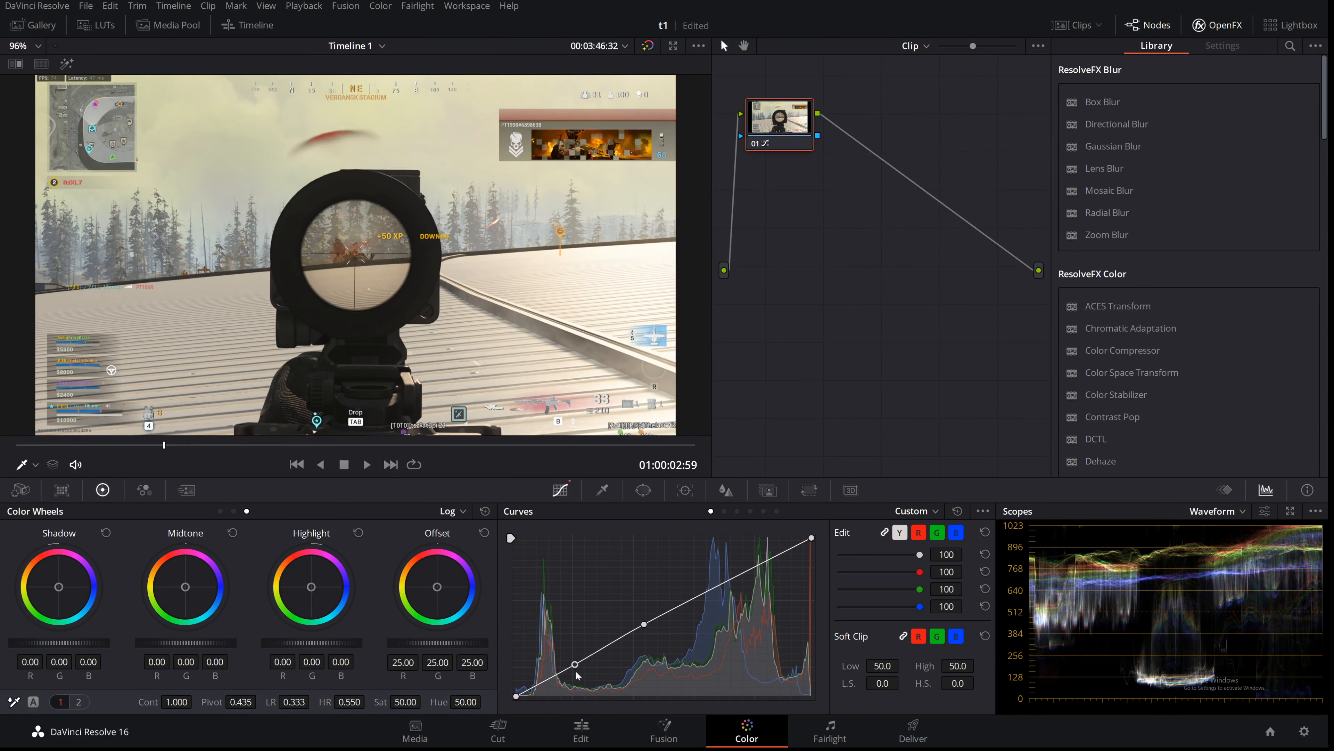
Step: Leaf through the curve modes from Hue vs Hue to Sat vs Sat
{"action": "left_click", "coordinate": [724, 511]}
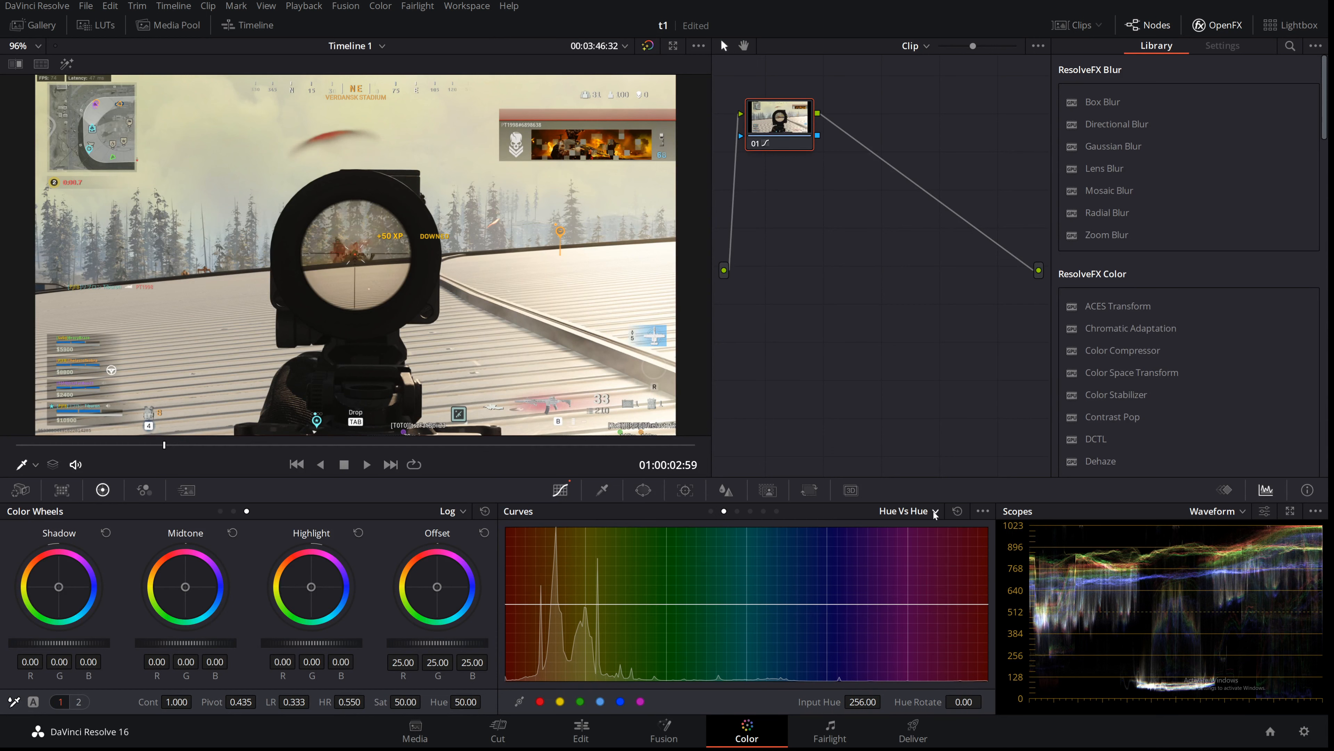
{"action": "left_click", "coordinate": [737, 511]}
{"action": "left_click", "coordinate": [750, 511]}
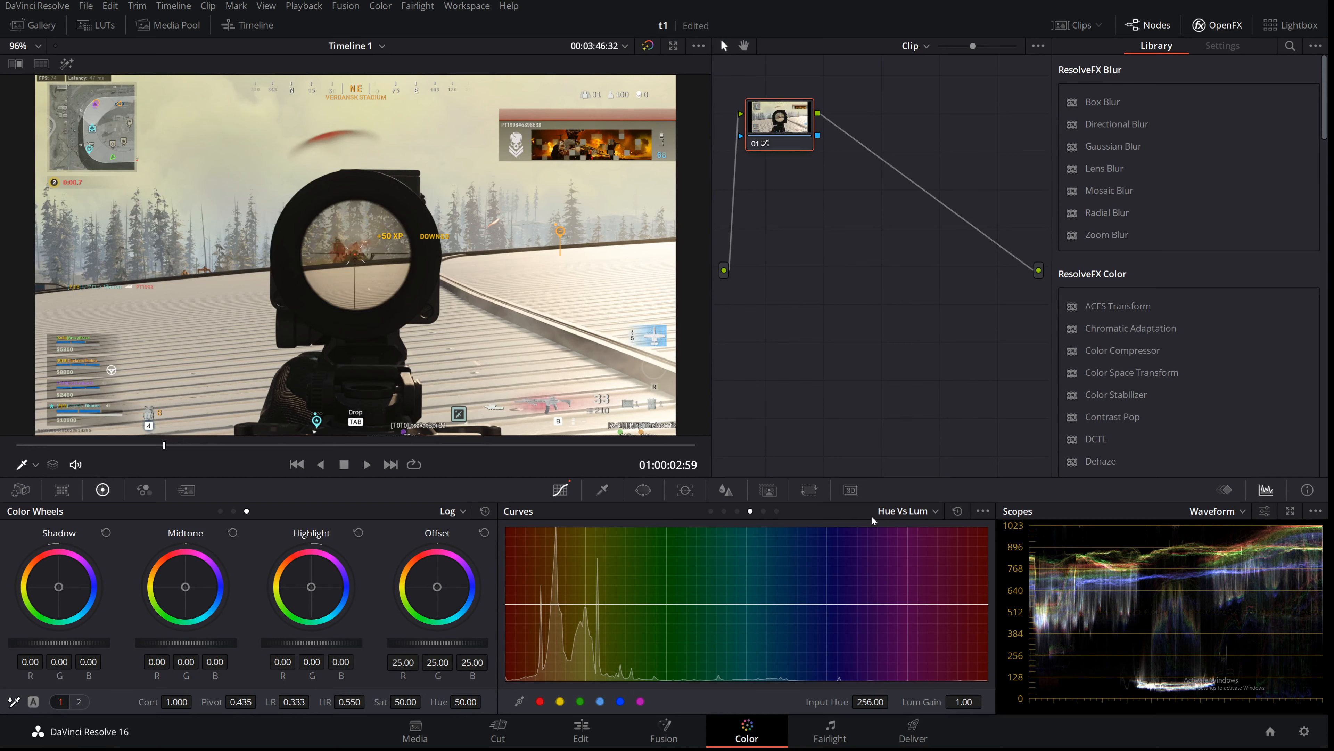
{"action": "left_click", "coordinate": [763, 511]}
{"action": "left_click", "coordinate": [776, 510]}
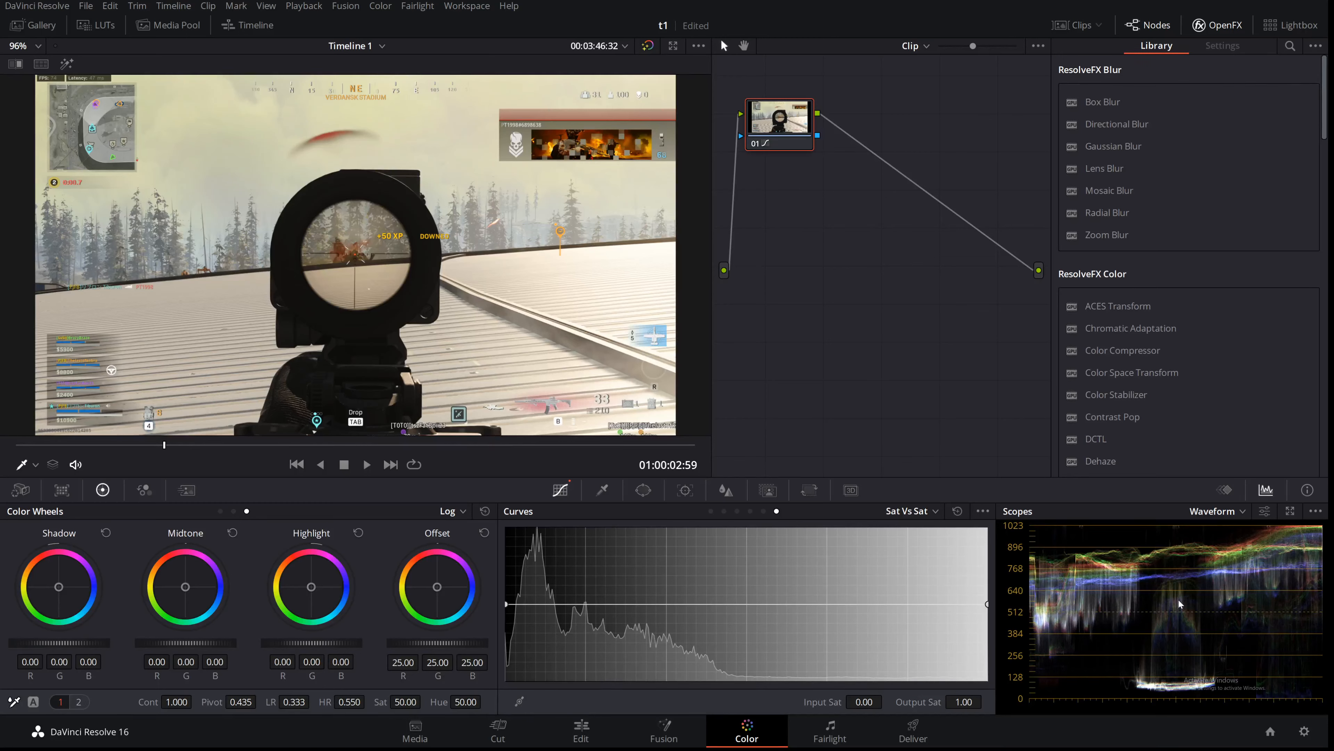
Step: Try the Parade scope, then set the scope display to Vectorscope
{"action": "left_click", "coordinate": [1216, 512]}
{"action": "left_click", "coordinate": [1203, 546]}
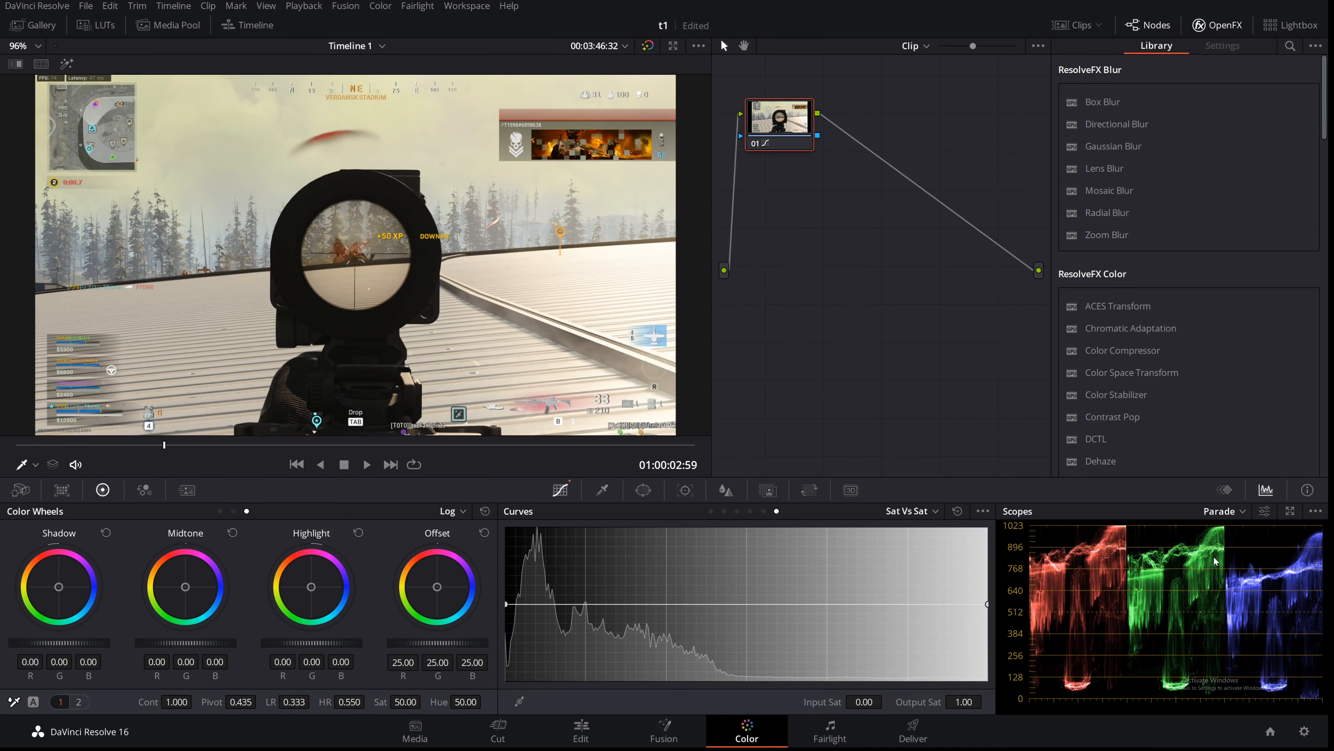
{"action": "left_click", "coordinate": [1218, 511]}
{"action": "left_click", "coordinate": [1219, 547]}
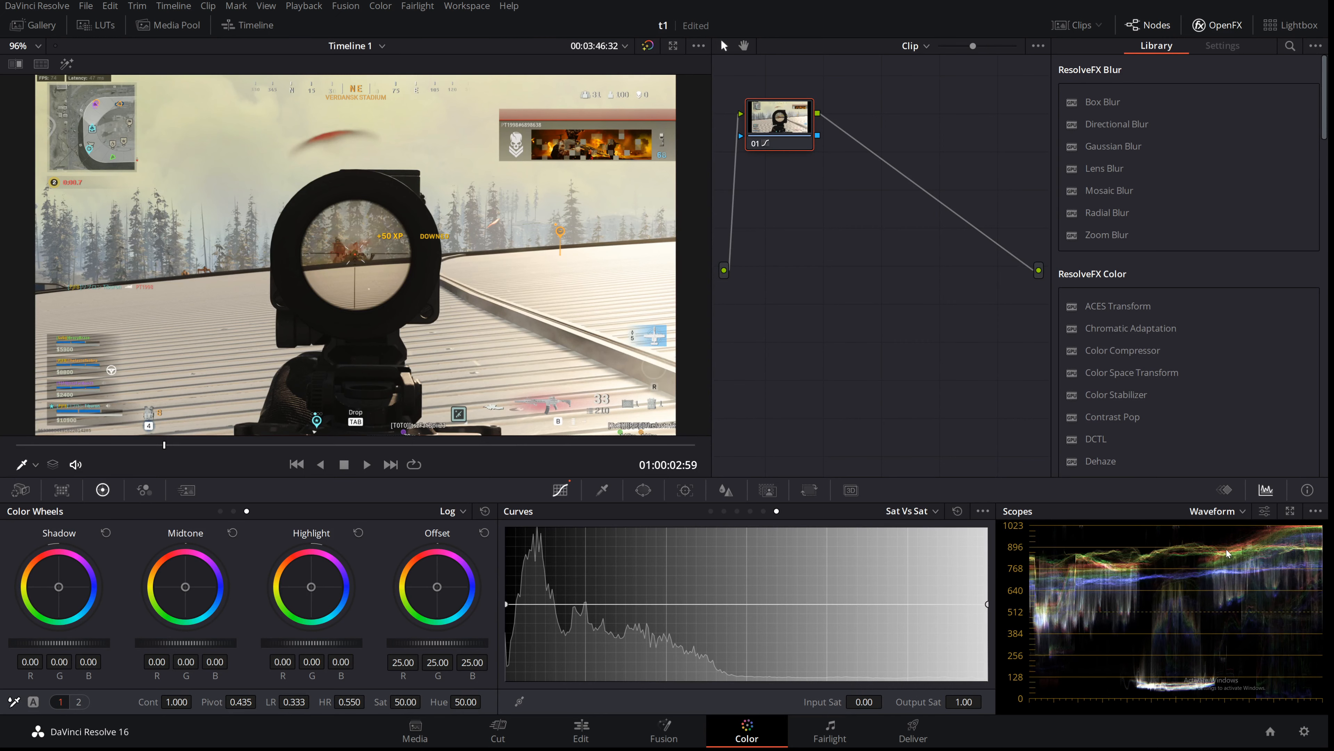
{"action": "left_click", "coordinate": [1214, 510]}
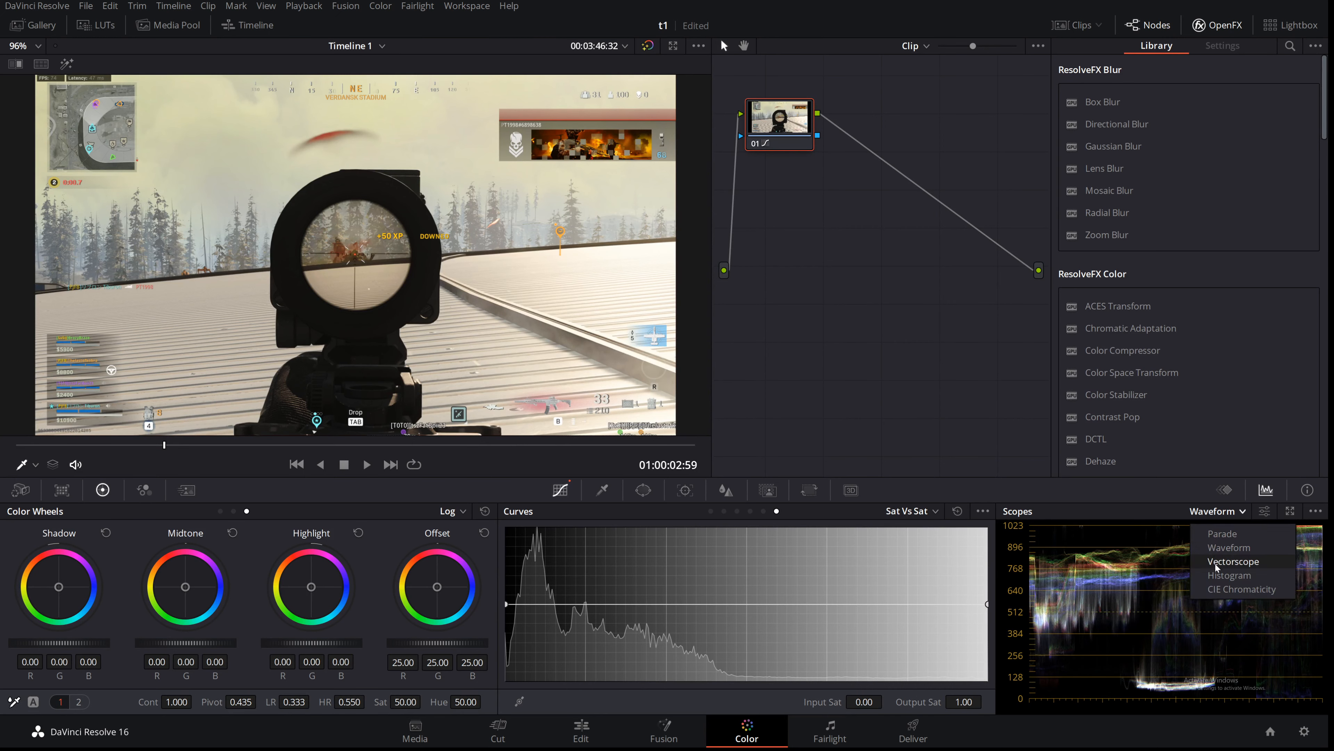
{"action": "left_click", "coordinate": [1203, 558]}
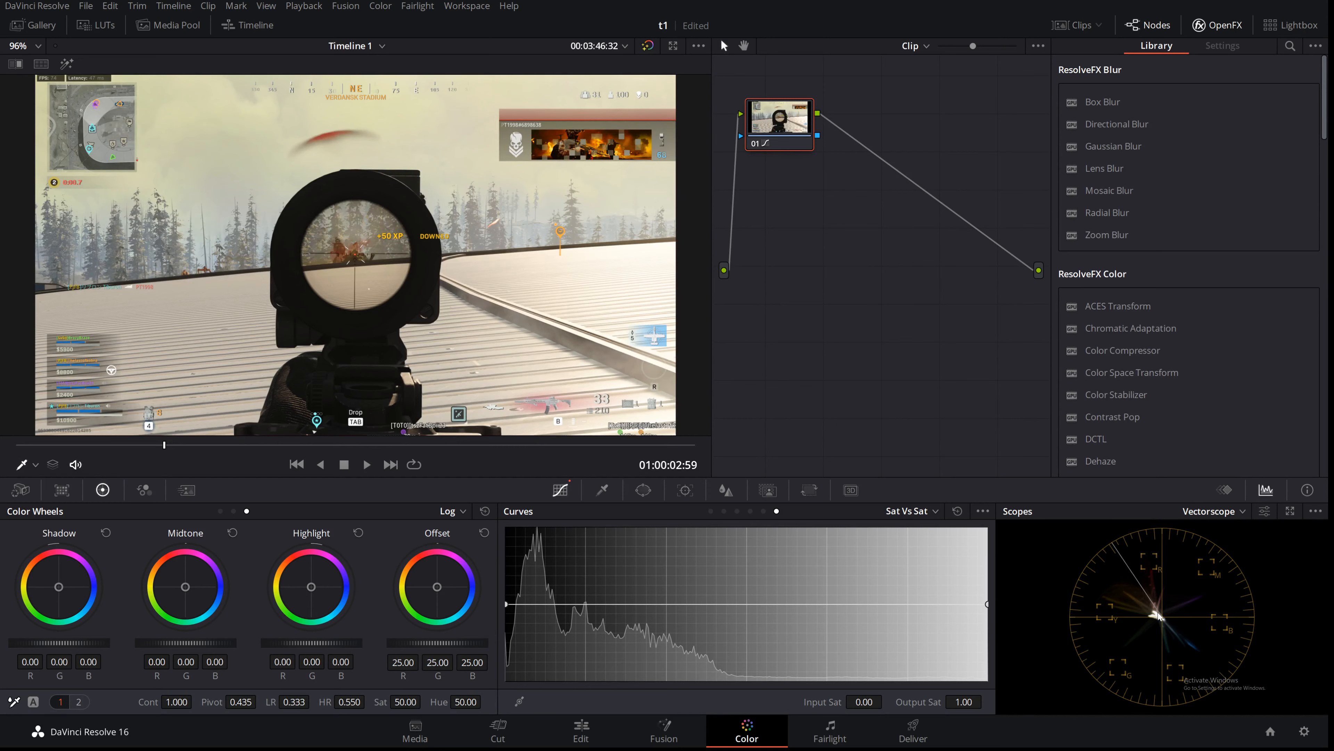
Step: Open the vectorscope settings and toggle the skin tone indicator off and on again
{"action": "left_click", "coordinate": [1243, 512]}
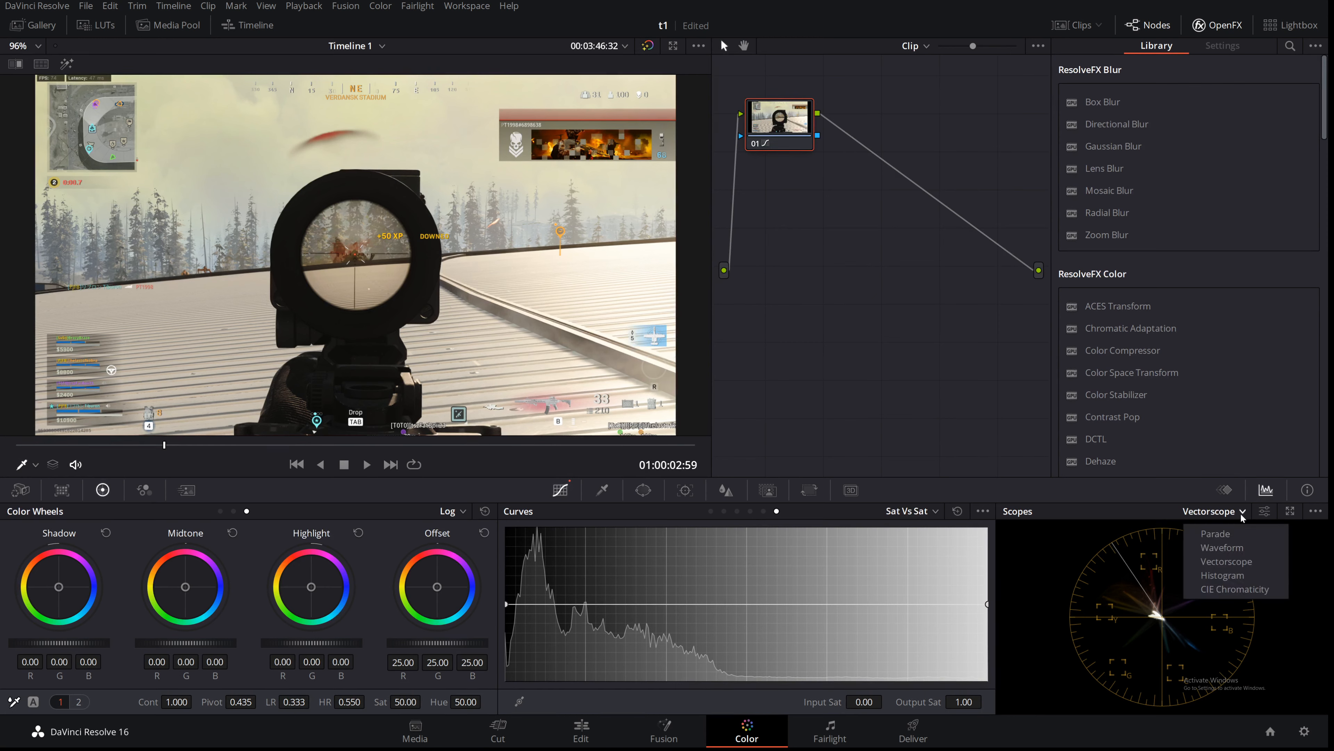
{"action": "left_click", "coordinate": [1269, 516]}
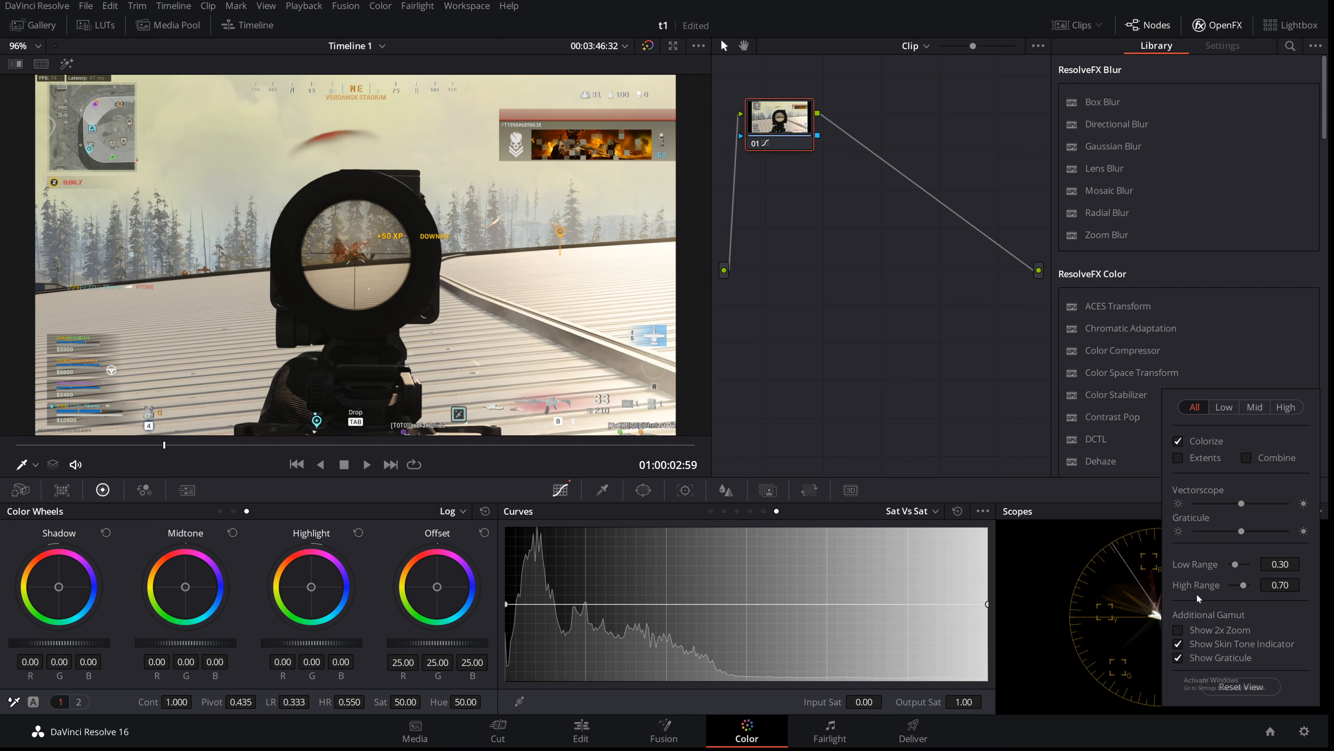
{"action": "left_click", "coordinate": [1179, 644]}
{"action": "left_click", "coordinate": [1180, 644]}
{"action": "left_click", "coordinate": [1106, 611]}
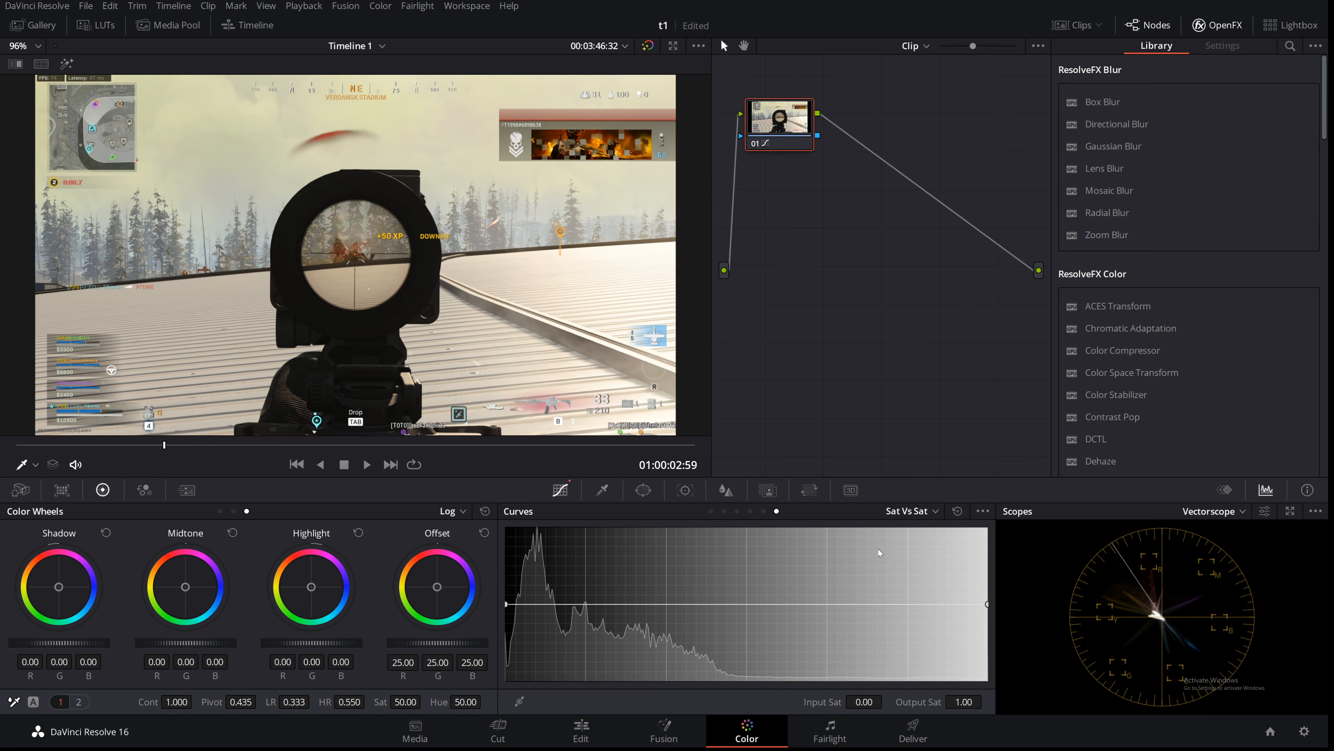
Step: Switch to the Deliver page and open the render location browser without choosing a folder
{"action": "left_click", "coordinate": [911, 731]}
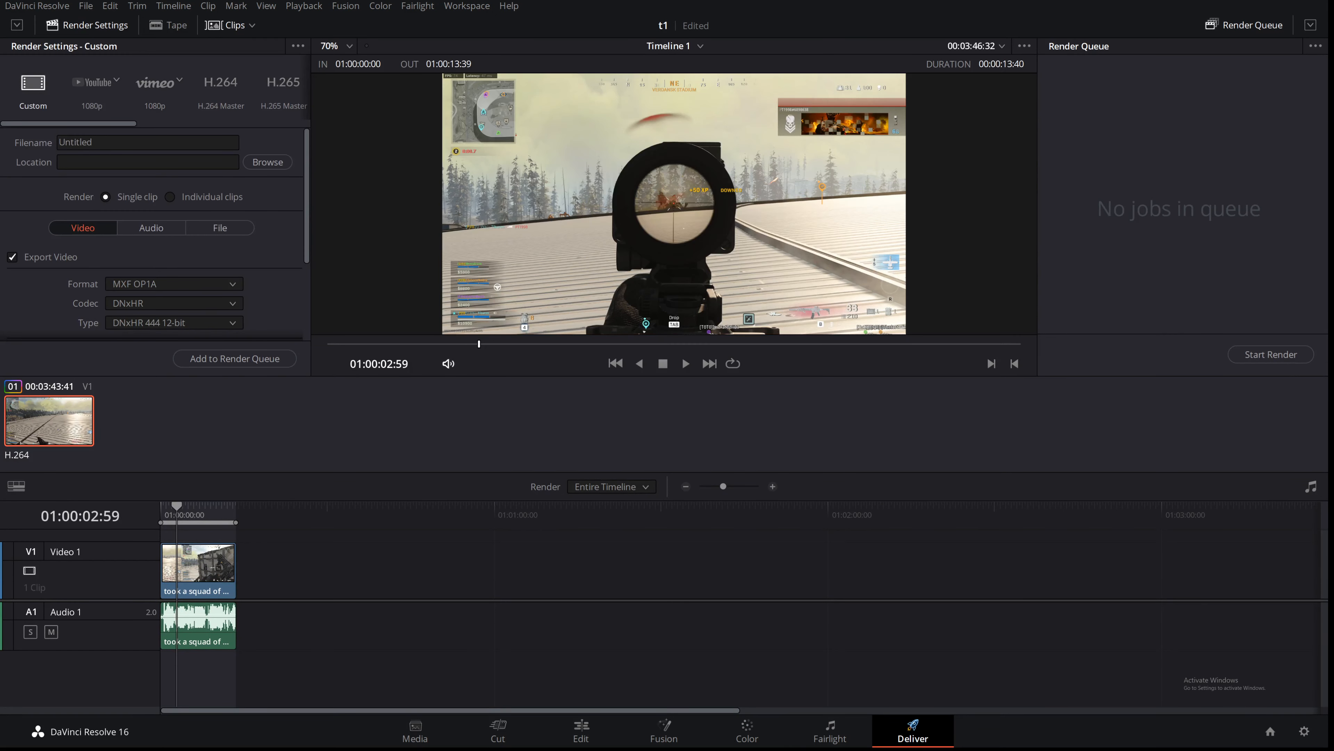
{"action": "left_click", "coordinate": [62, 142]}
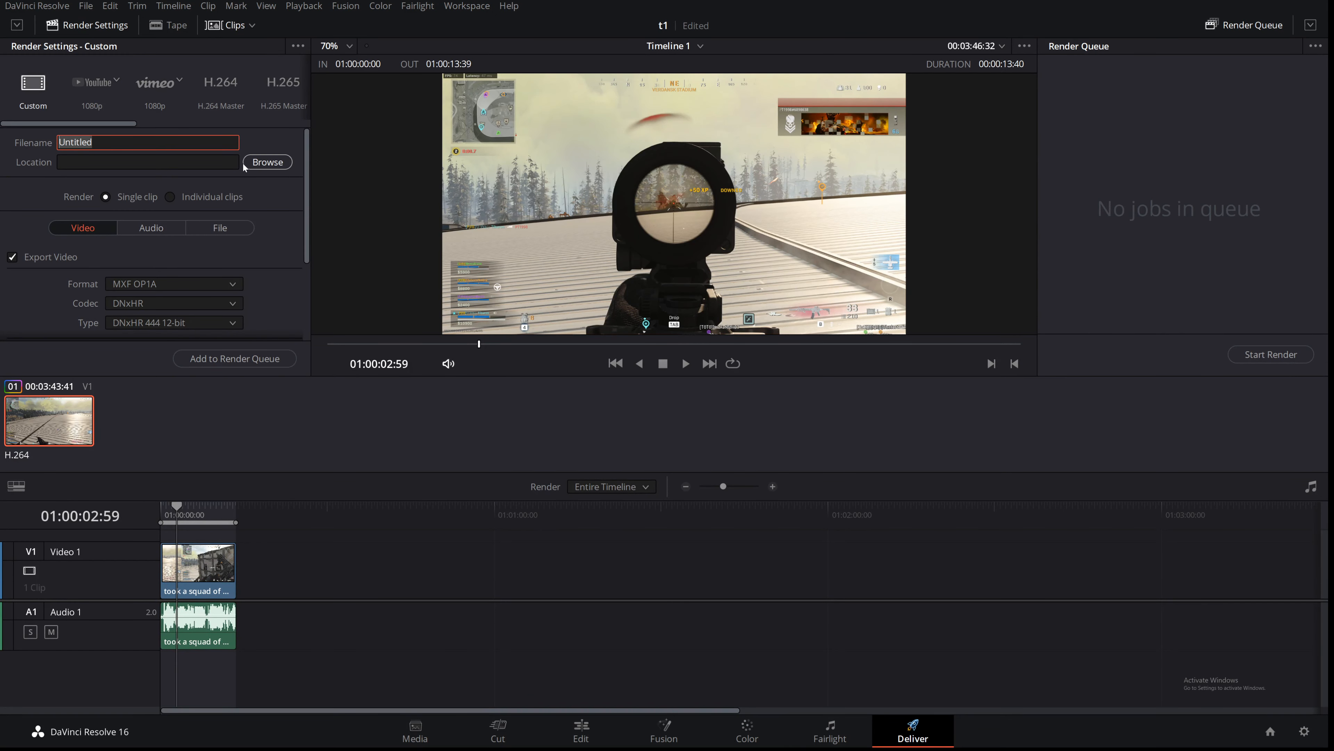
{"action": "left_click", "coordinate": [267, 162]}
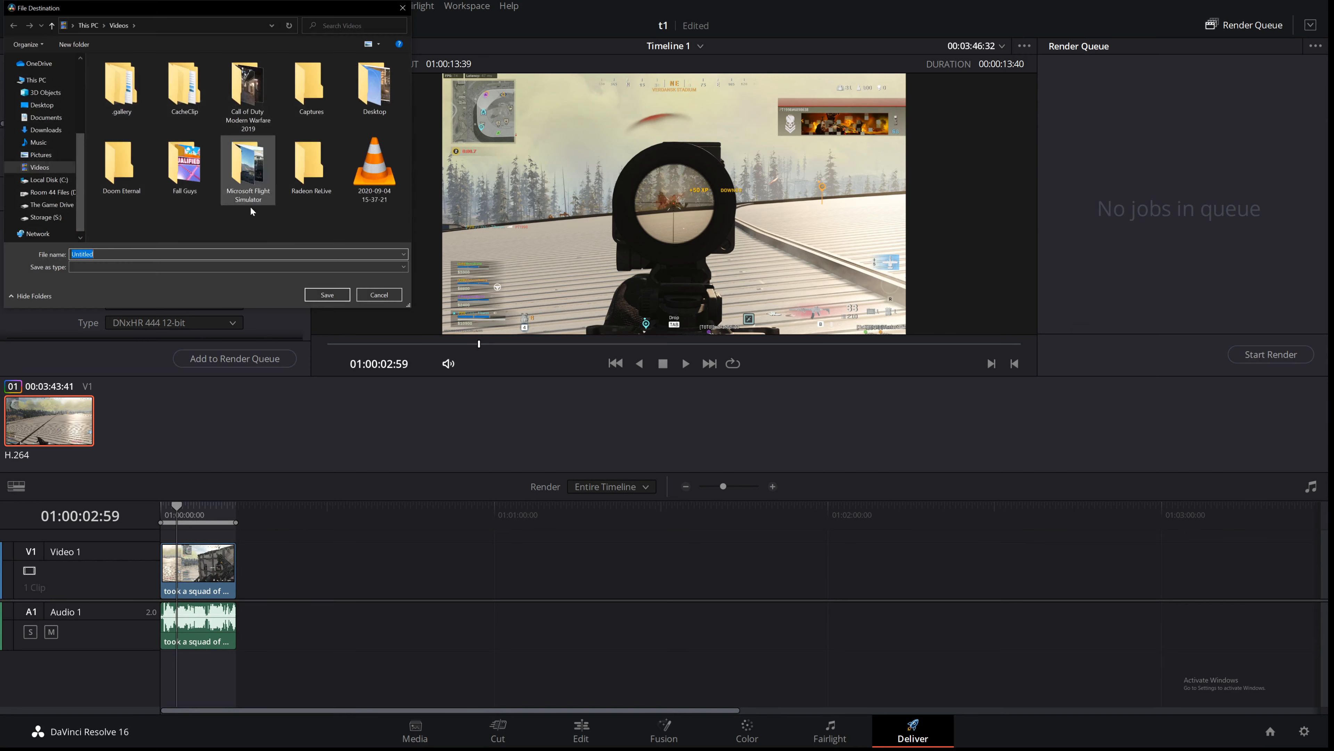
{"action": "left_click", "coordinate": [373, 295]}
Step: Set the render format to MP4 and open the encoder choices
{"action": "scroll", "coordinate": [108, 280], "scroll_direction": "down", "scroll_amount": 1}
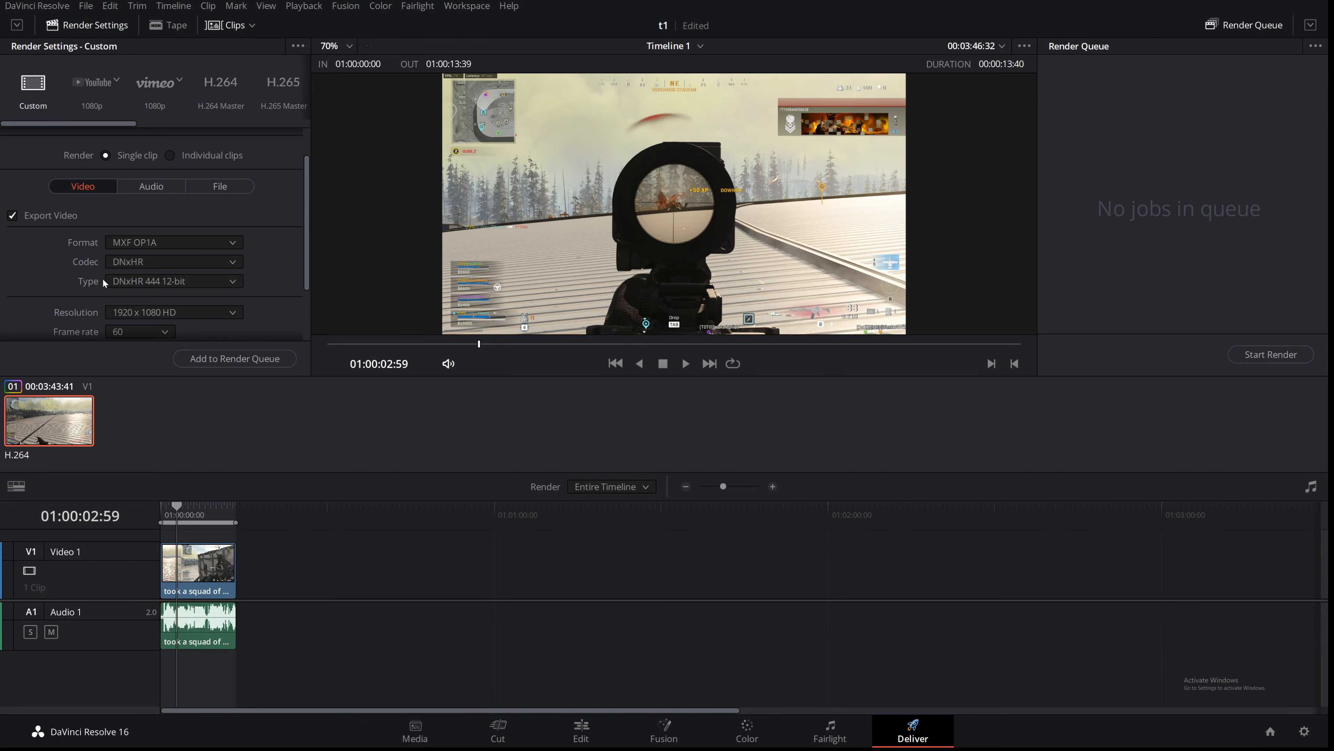
{"action": "left_click", "coordinate": [144, 246]}
{"action": "left_click", "coordinate": [156, 368]}
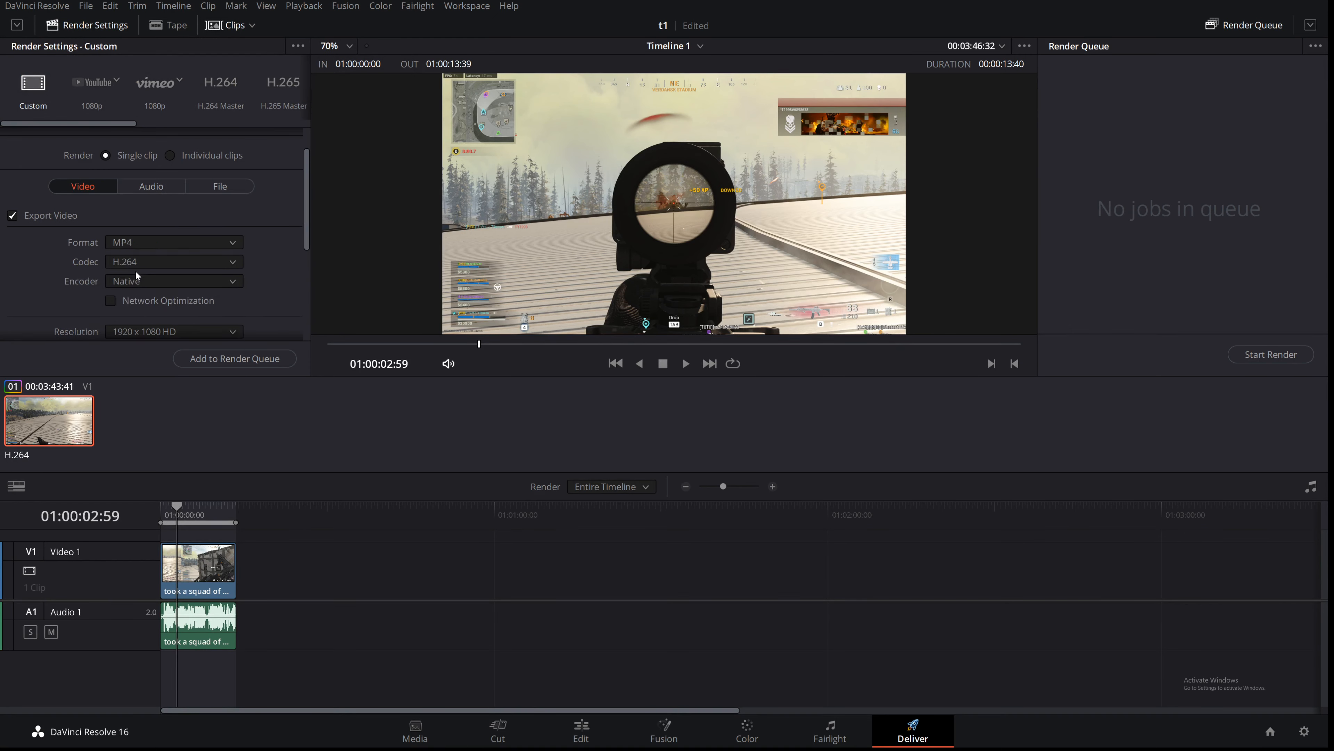
{"action": "left_click", "coordinate": [158, 284]}
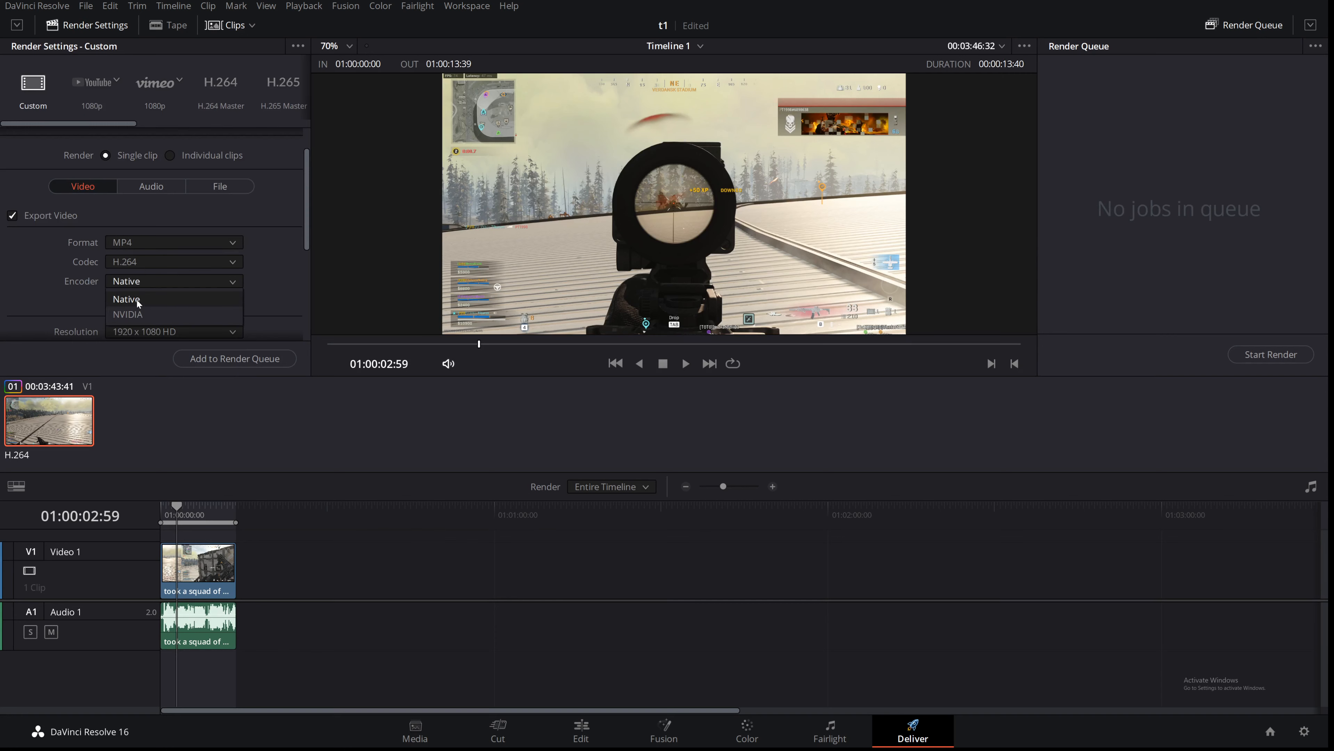
{"action": "left_click", "coordinate": [129, 315]}
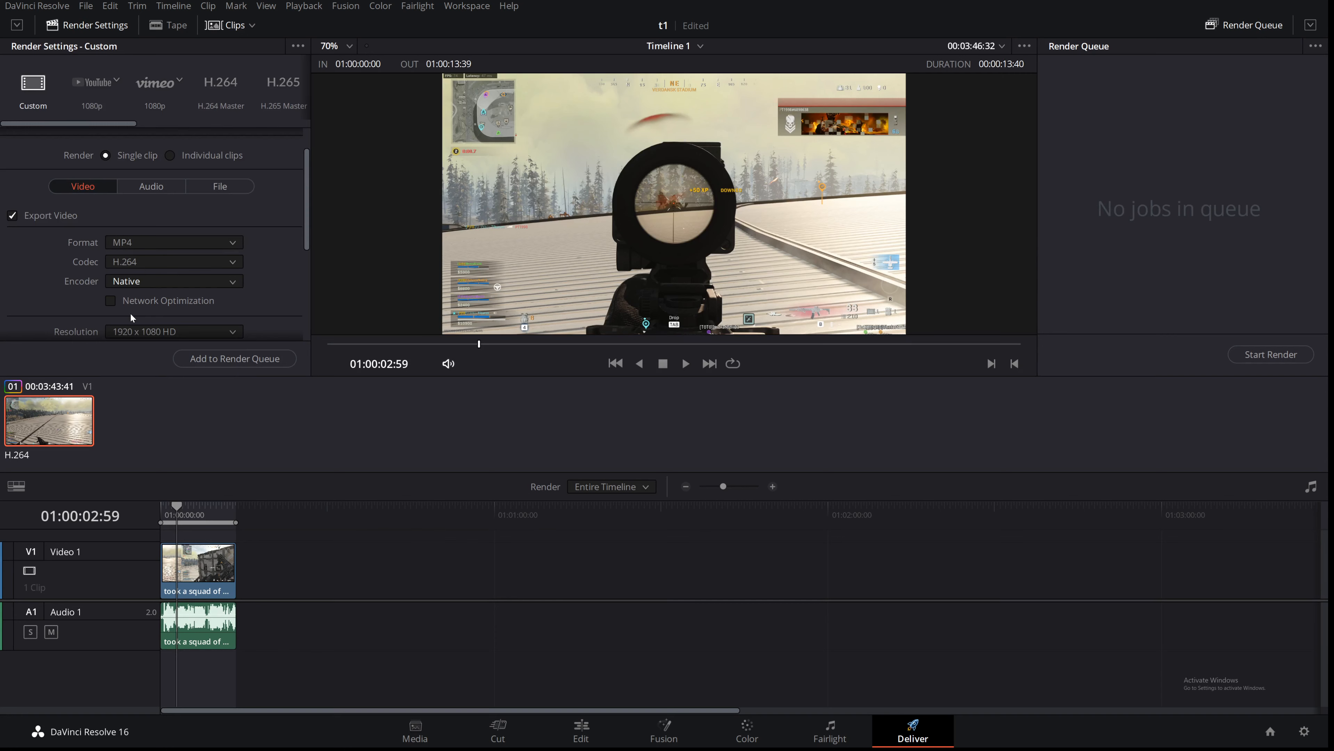
Step: Review the remaining video render settings, then inspect the Audio and File settings tabs
{"action": "left_click_drag", "start_coordinate": [307, 223], "coordinate": [304, 269]}
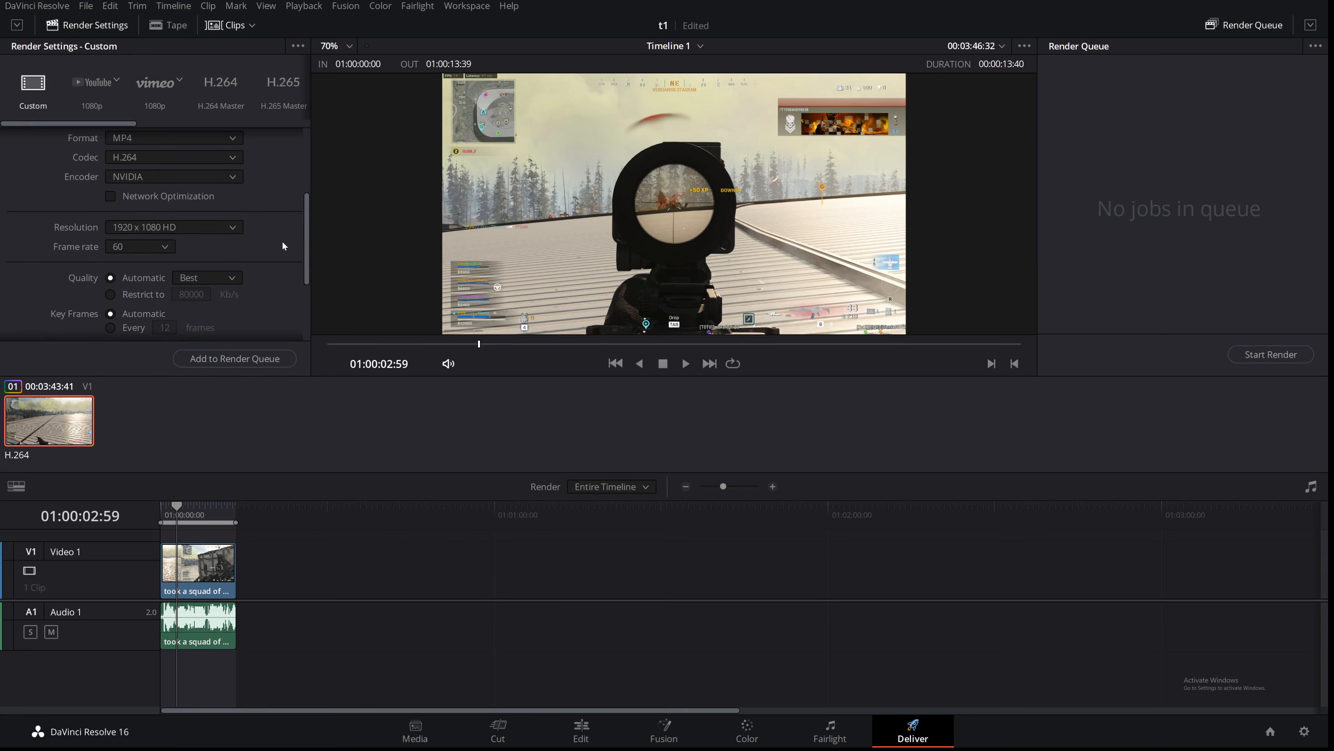
{"action": "left_click_drag", "start_coordinate": [304, 247], "coordinate": [254, 123]}
{"action": "left_click", "coordinate": [149, 229]}
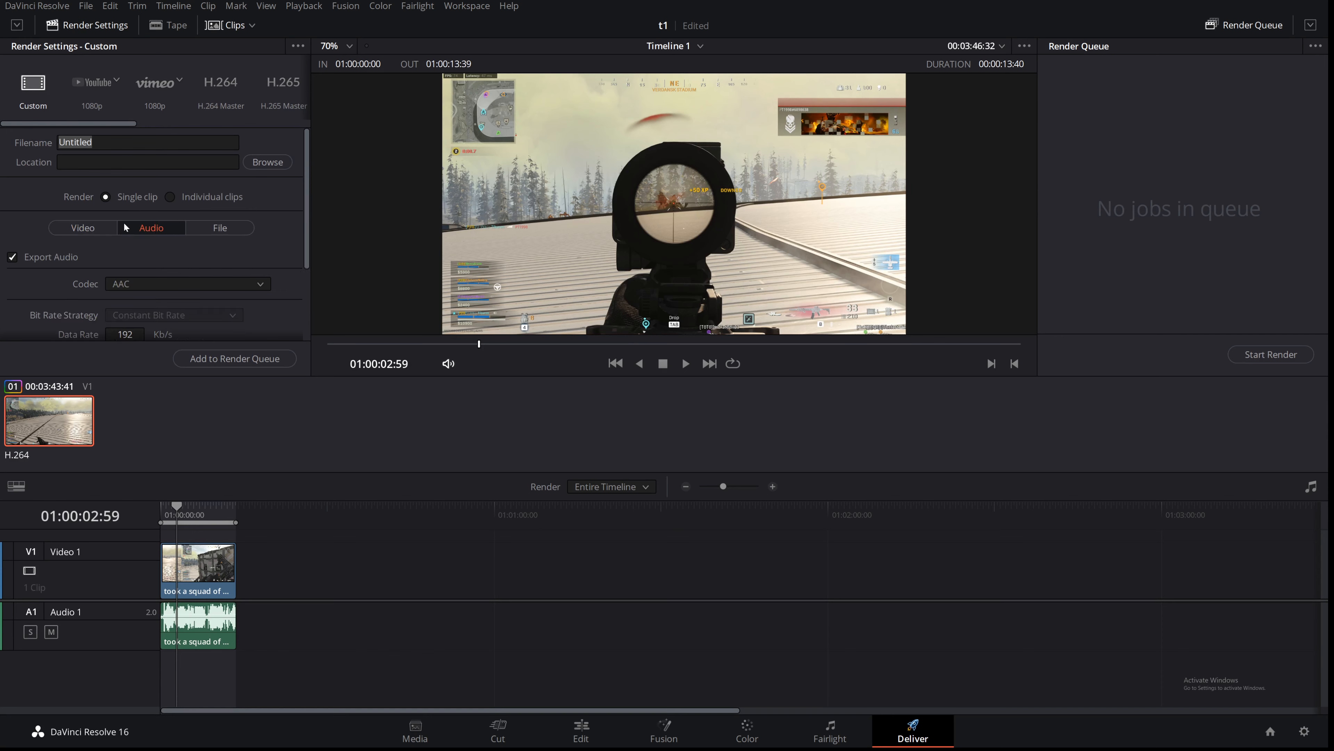
{"action": "left_click", "coordinate": [220, 229]}
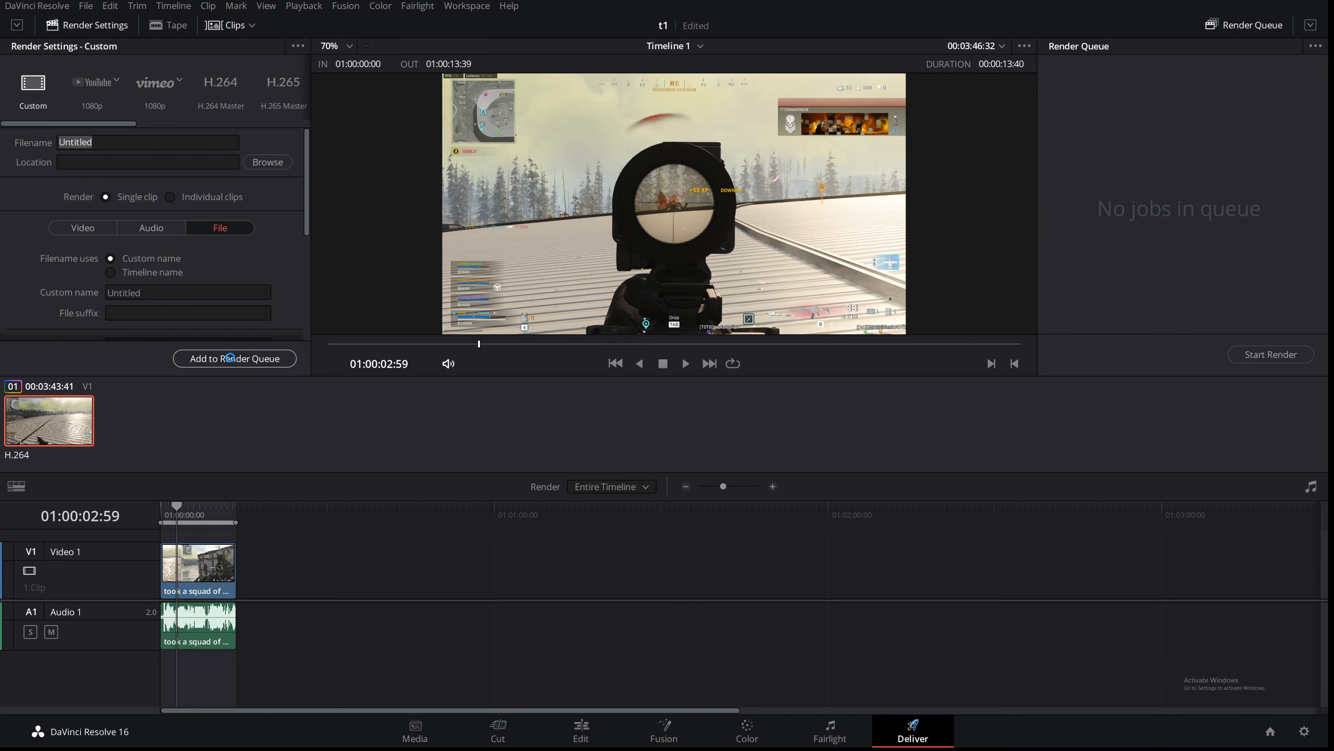
Step: Add the timeline to the render queue with the Desktop as output location, then add a second job
{"action": "left_click", "coordinate": [229, 358]}
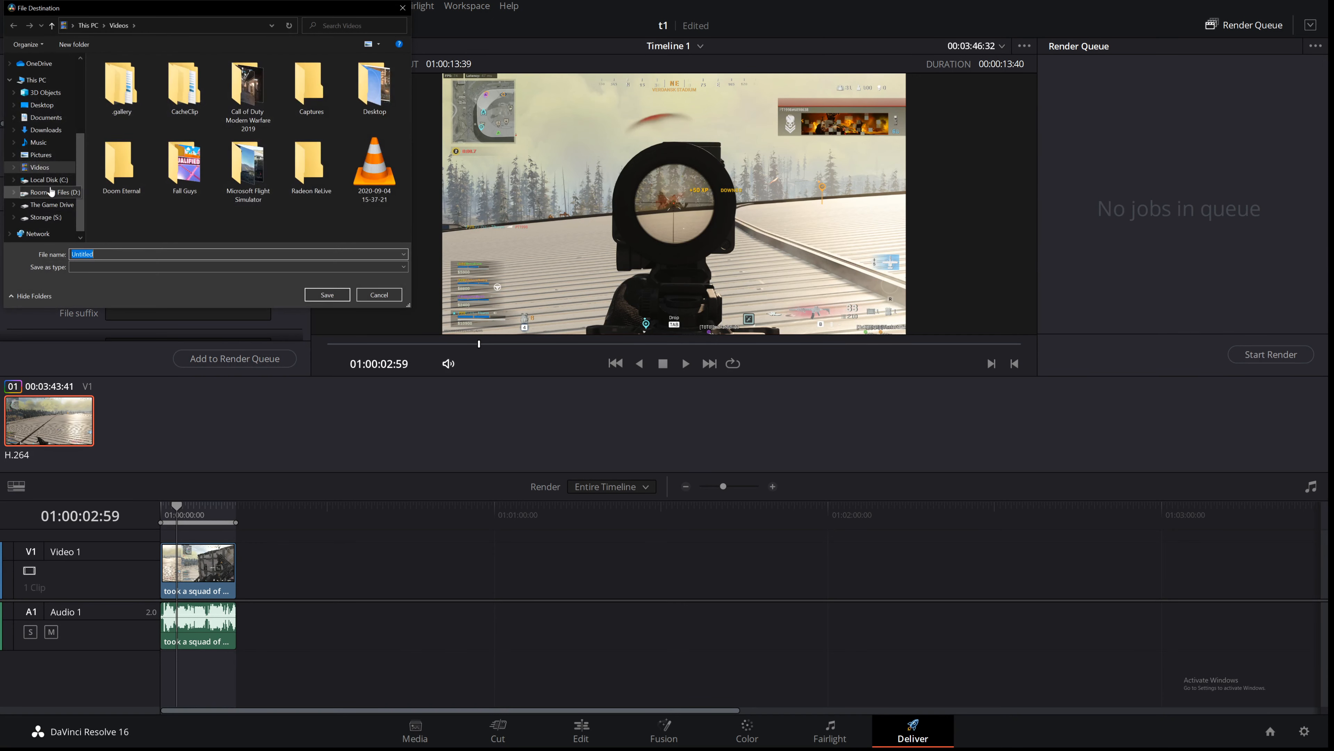
{"action": "left_click", "coordinate": [40, 105]}
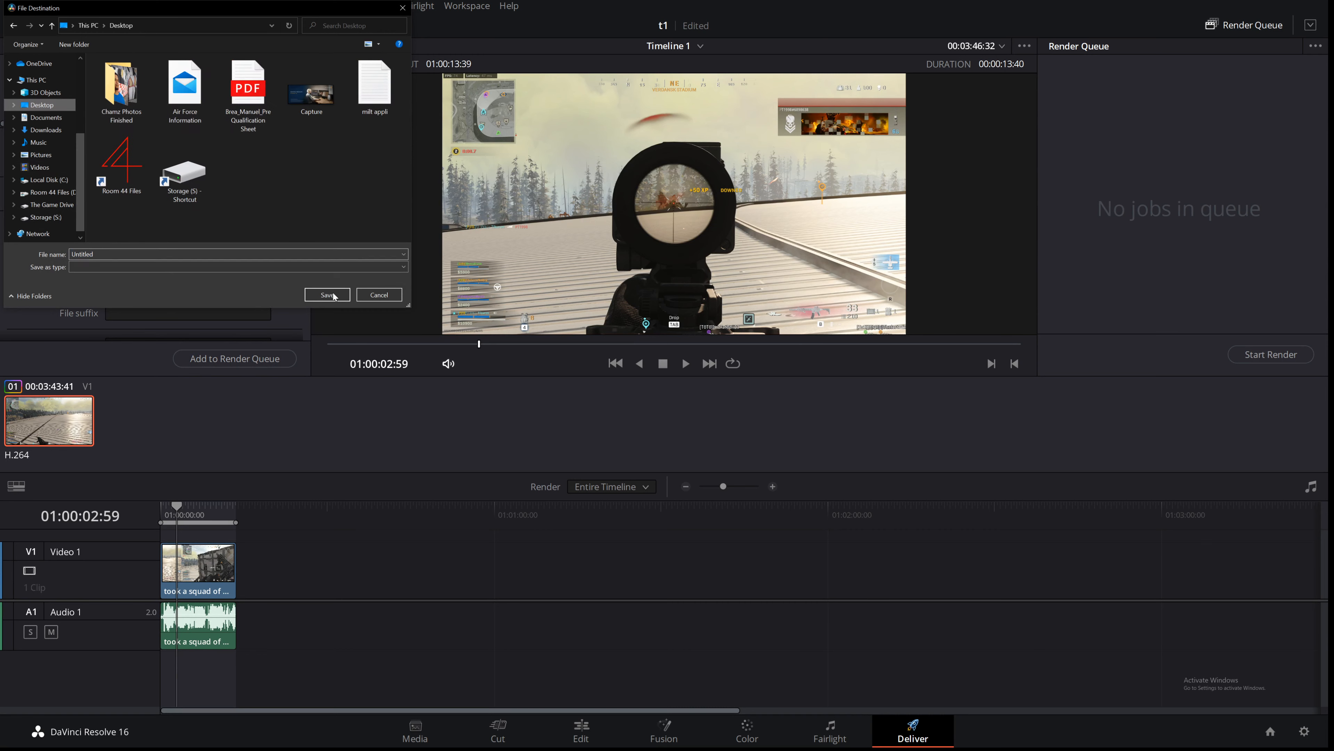
{"action": "left_click", "coordinate": [327, 295]}
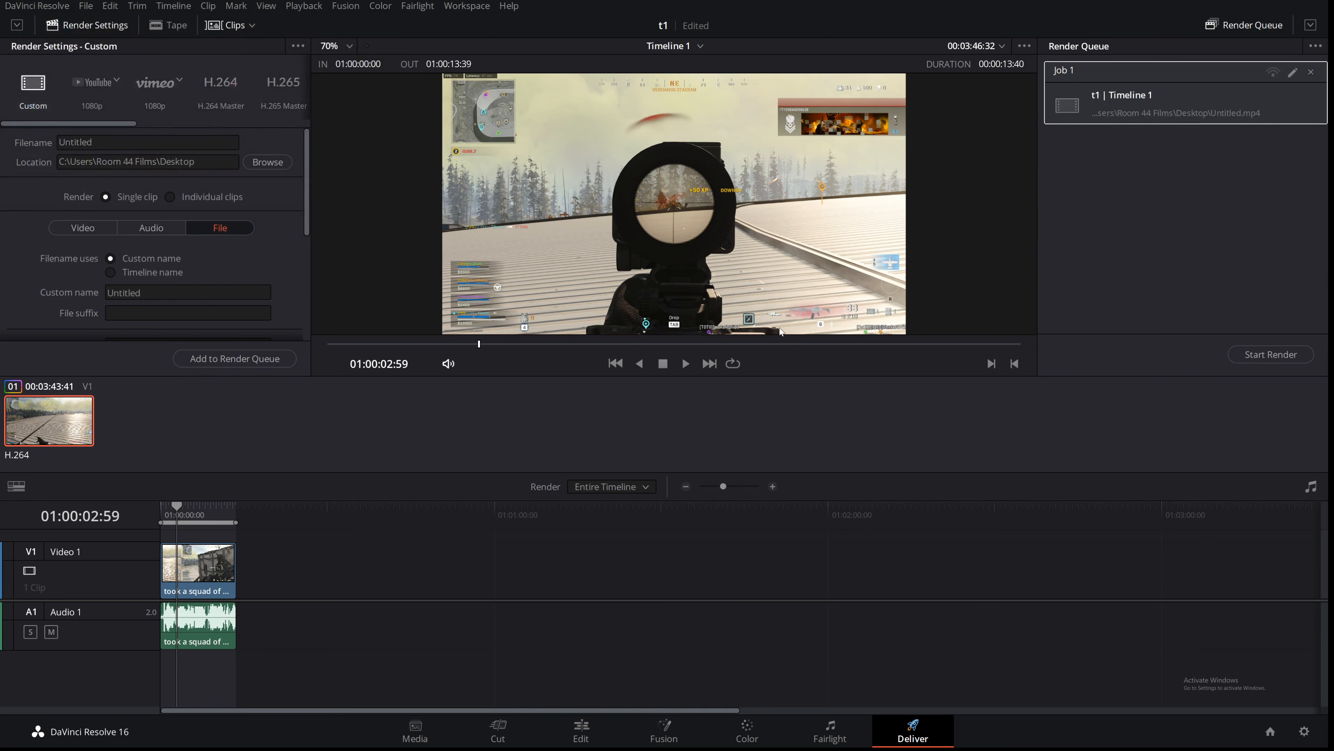
{"action": "left_click", "coordinate": [231, 360]}
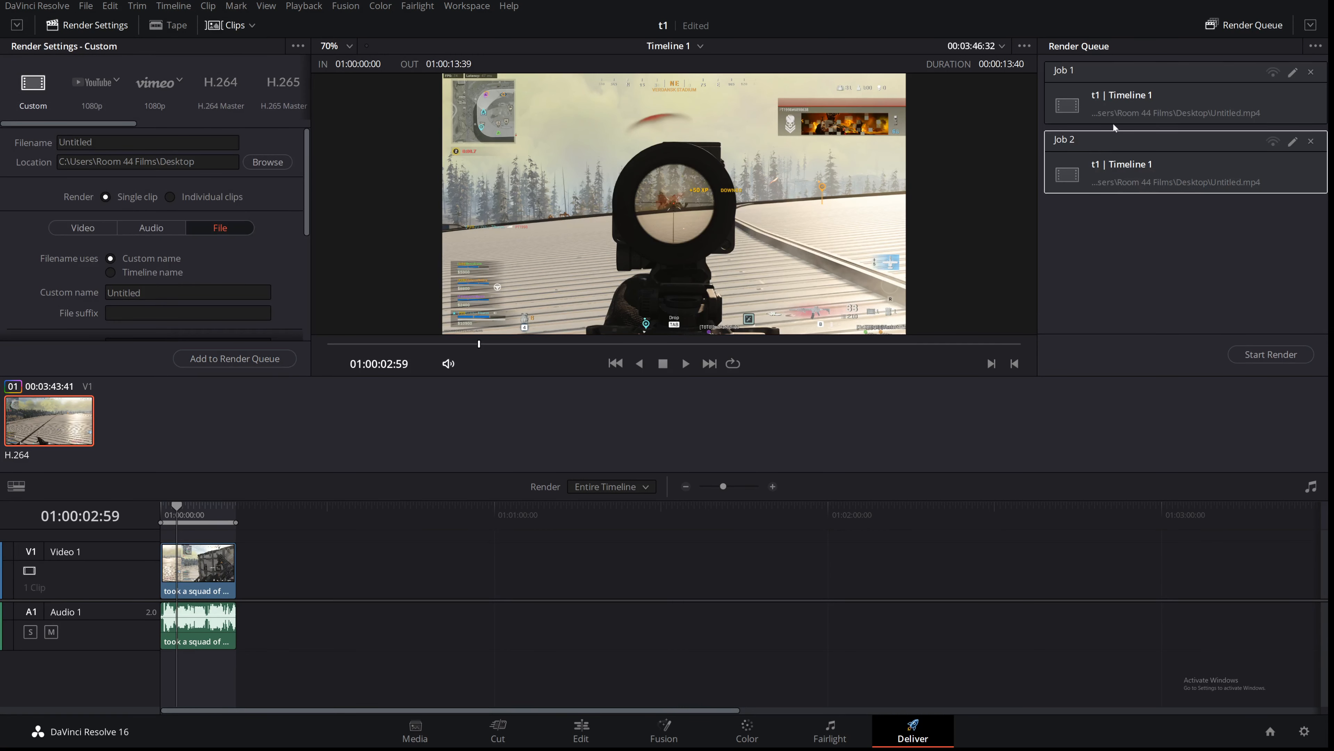